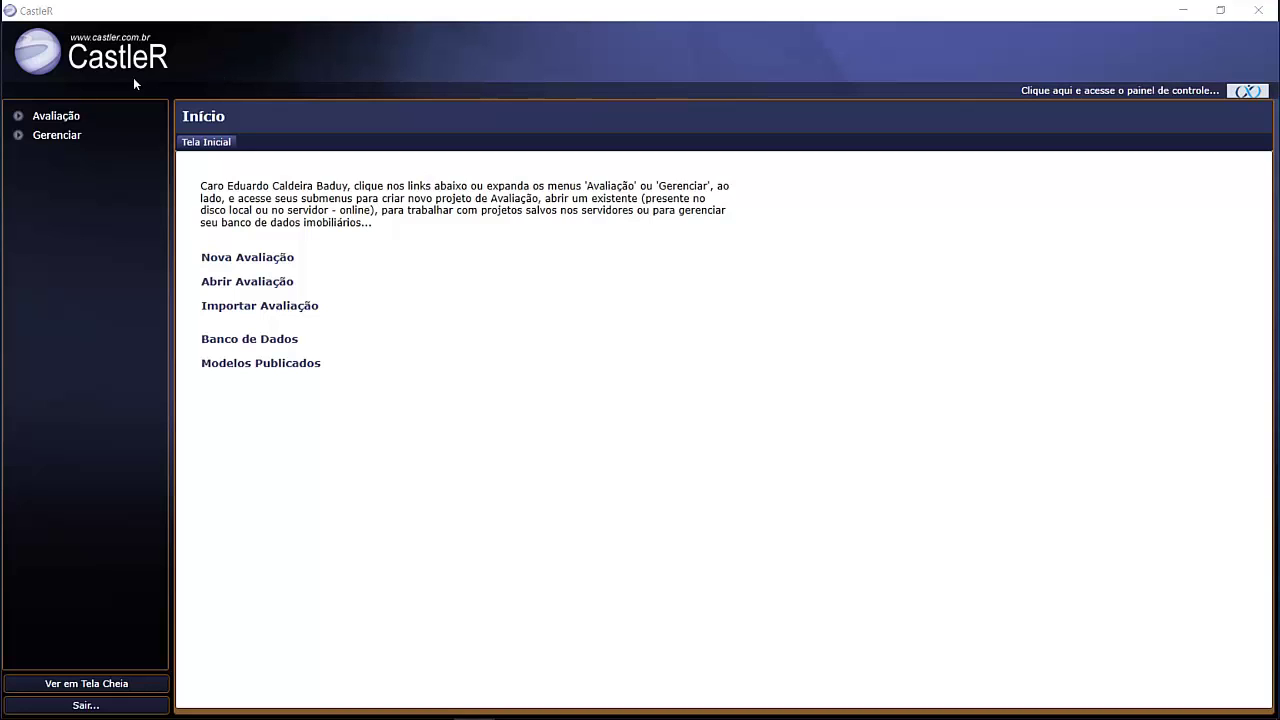
- Open Gerenciar > Banco de Dados from the Avaliação section of the sidebar
click(45, 118)
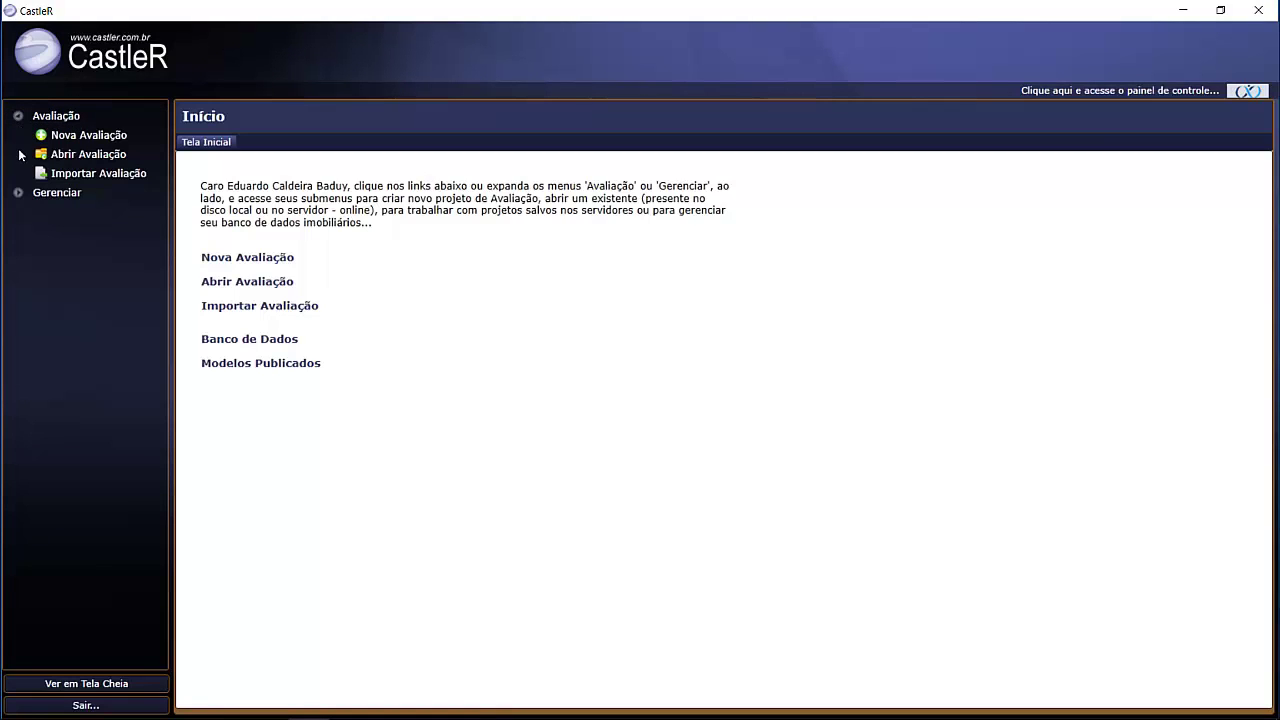
click(18, 192)
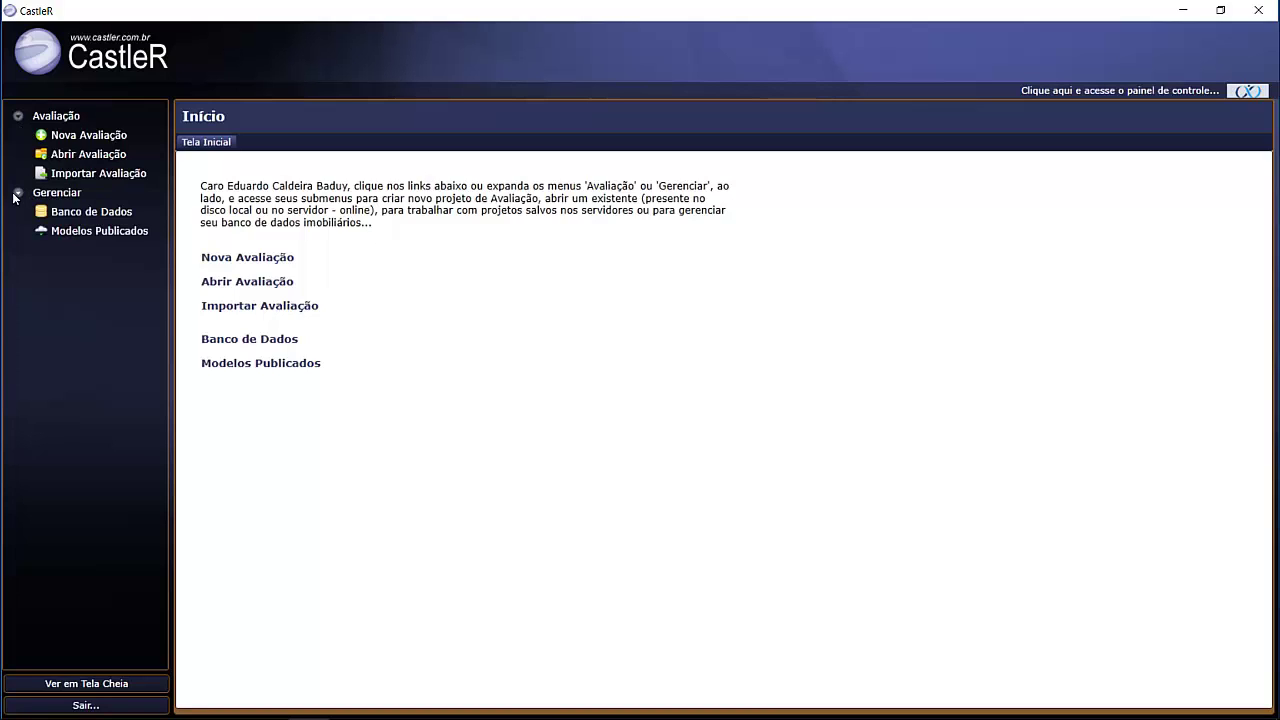
click(82, 211)
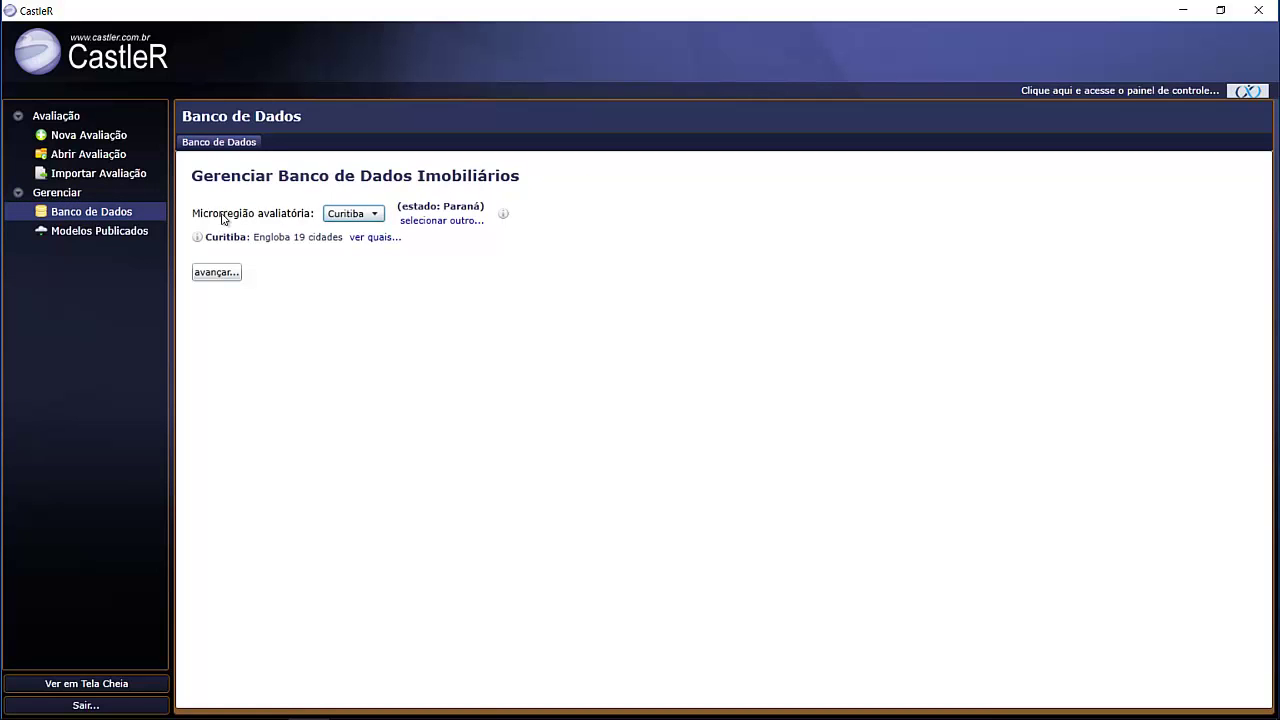
- Select Paraná as the state and Curitiba as the microregion, then advance to typology choice
click(441, 221)
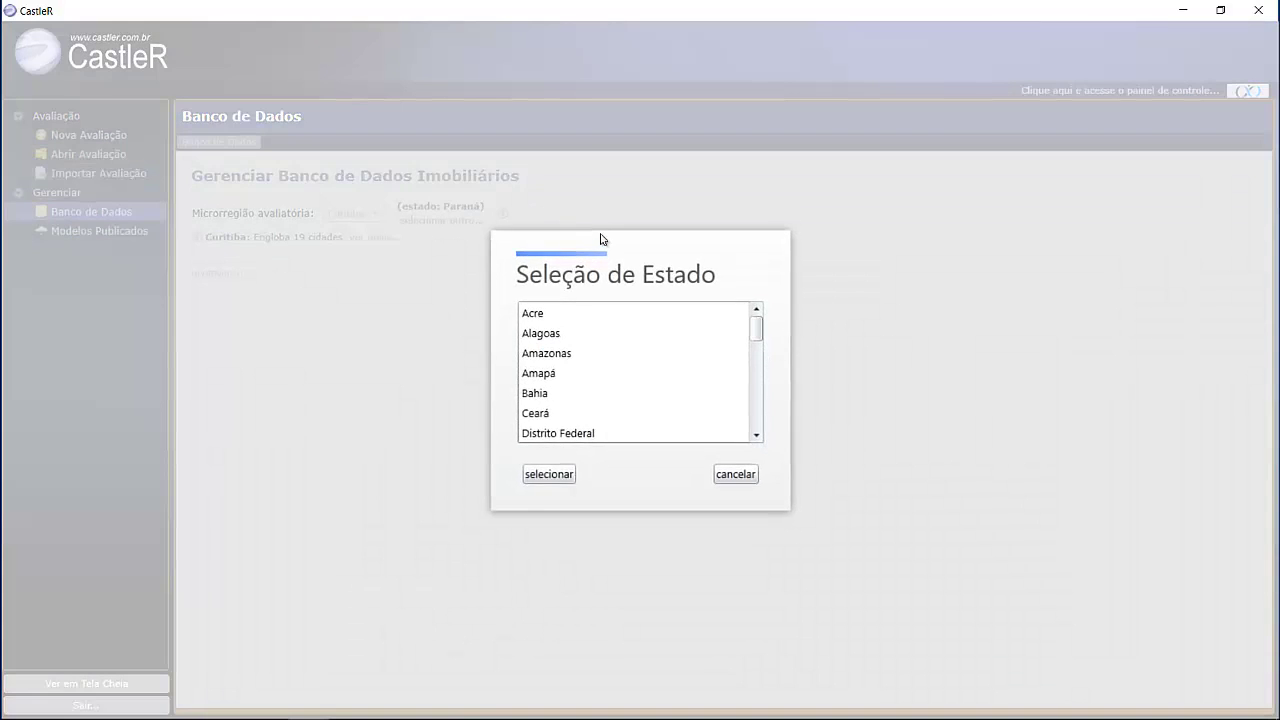
drag(760, 333, 762, 380)
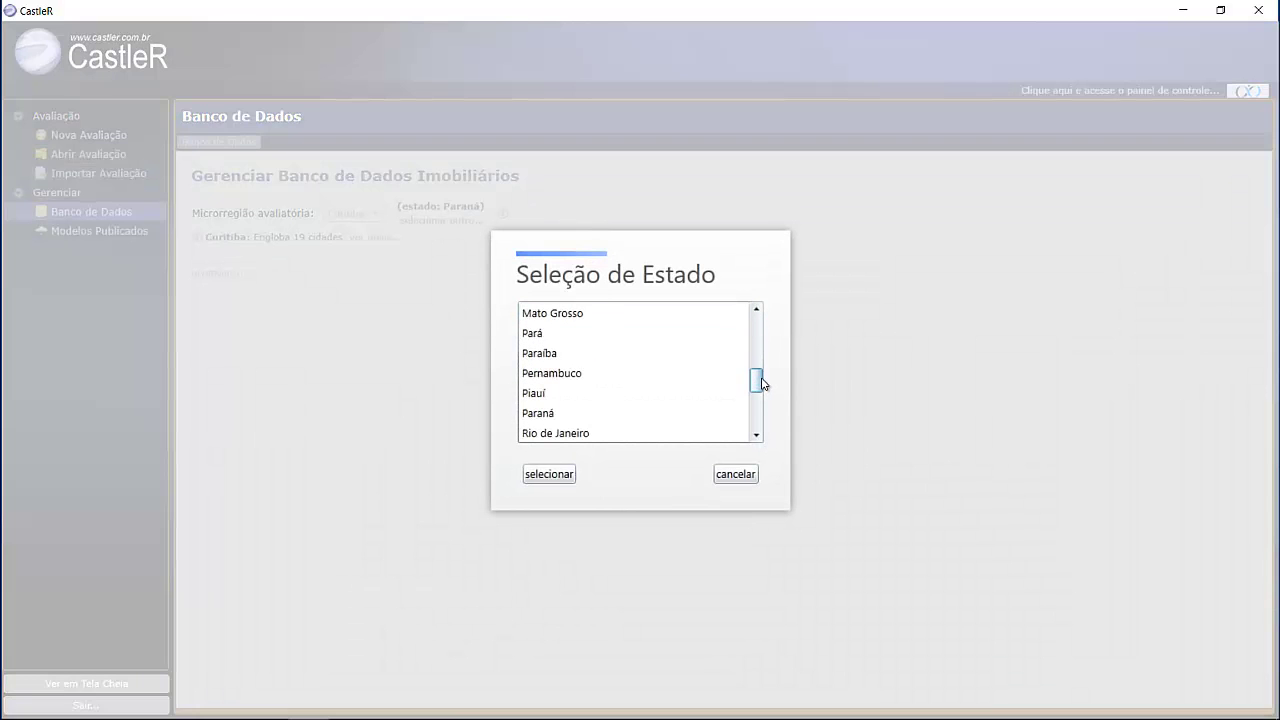
click(547, 414)
click(556, 475)
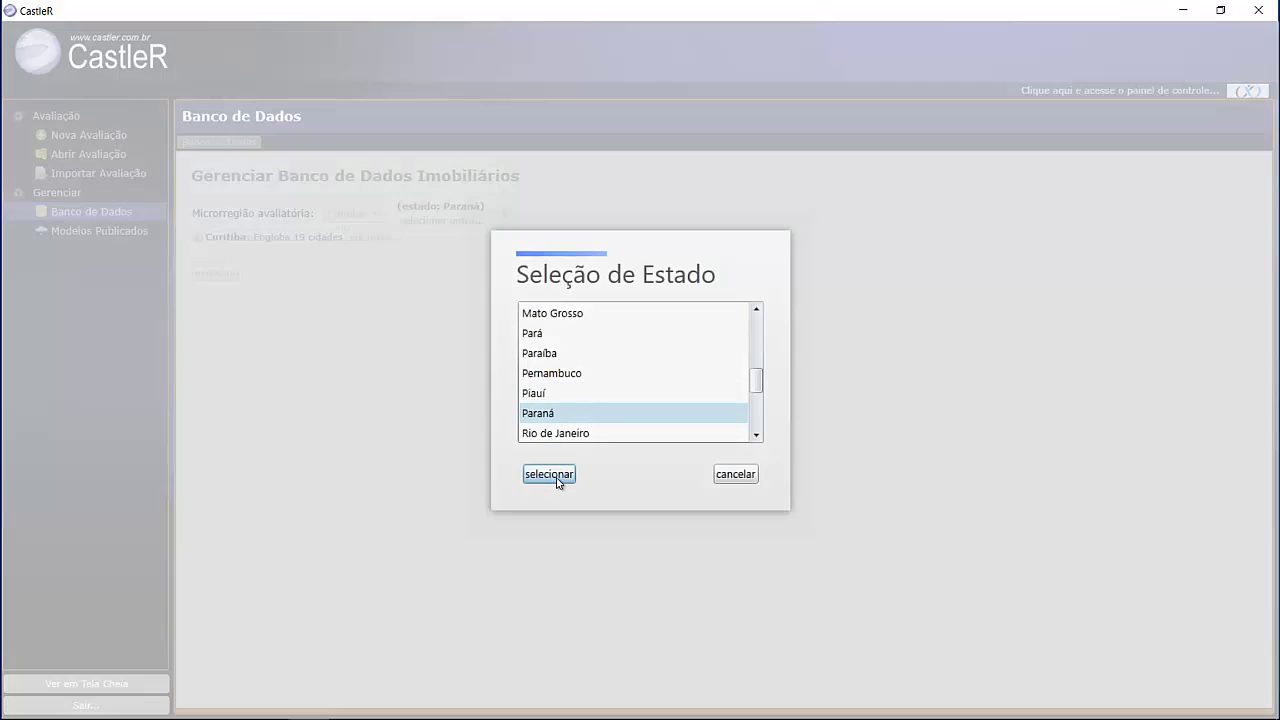
click(373, 211)
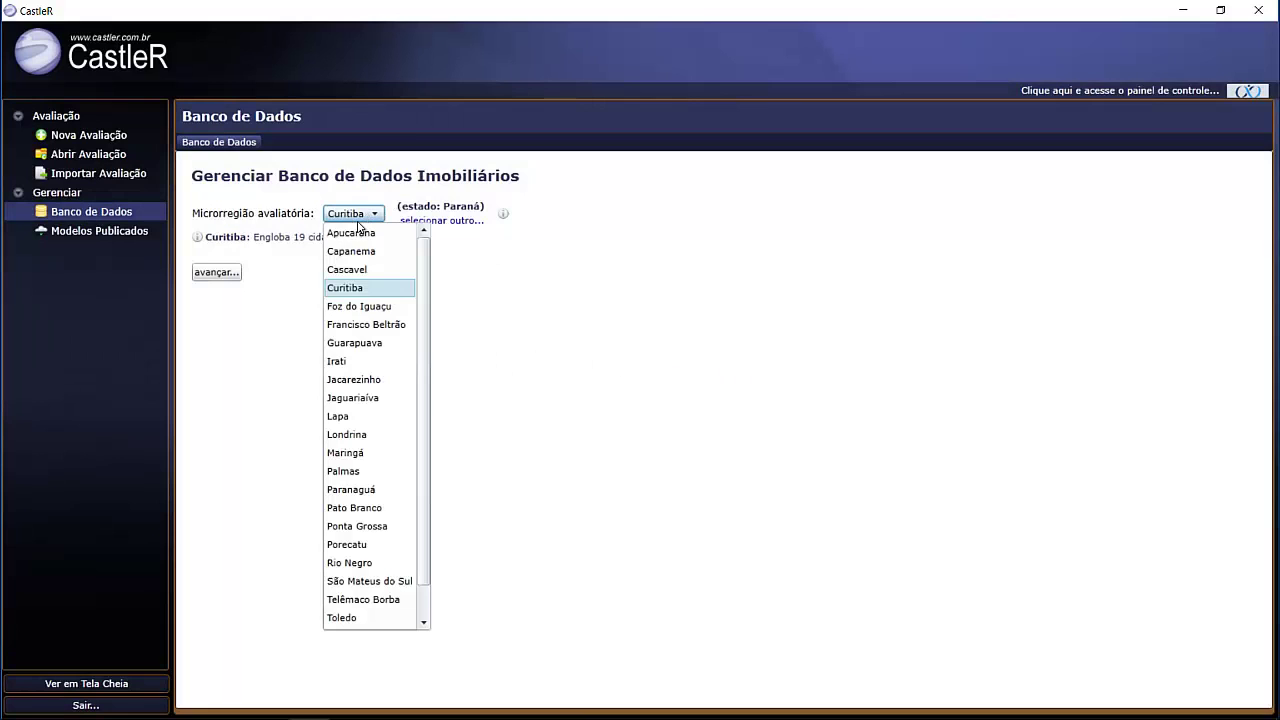
click(360, 289)
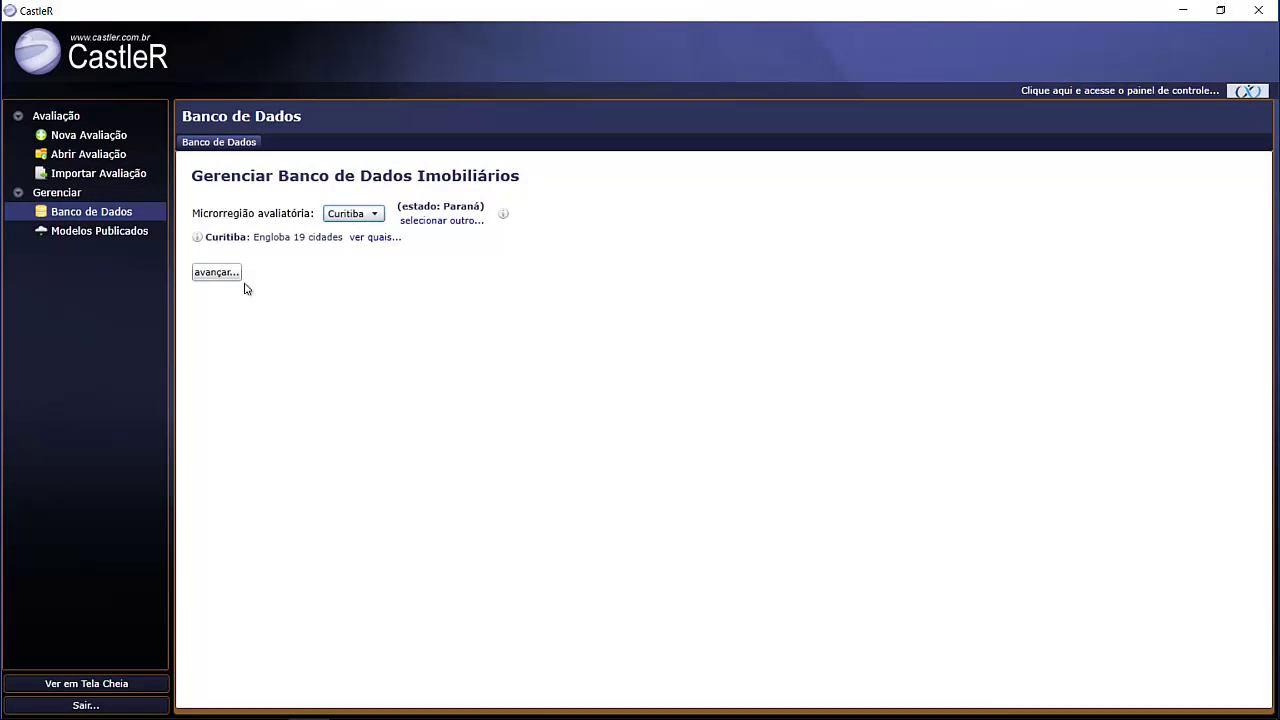
click(217, 273)
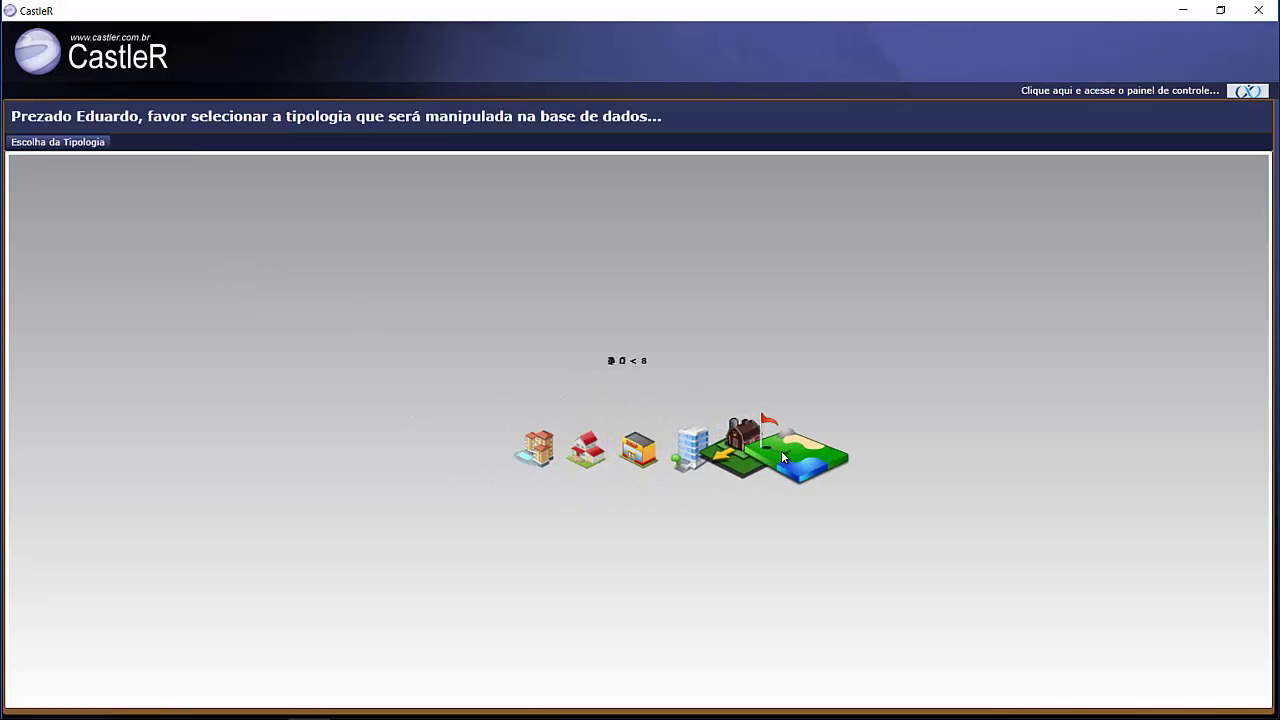
- Pick the apartment typology and open Banco de Dados > Ficha de Pesquisa > Inclusão
click(529, 463)
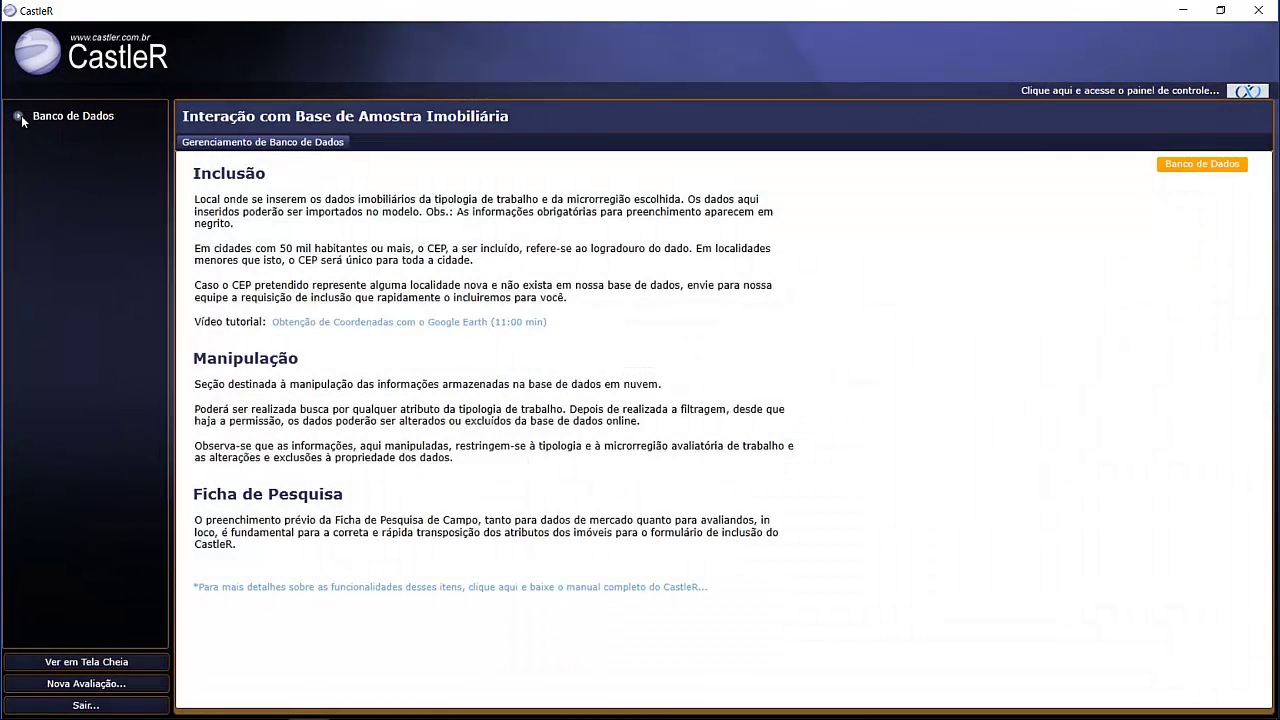
click(19, 117)
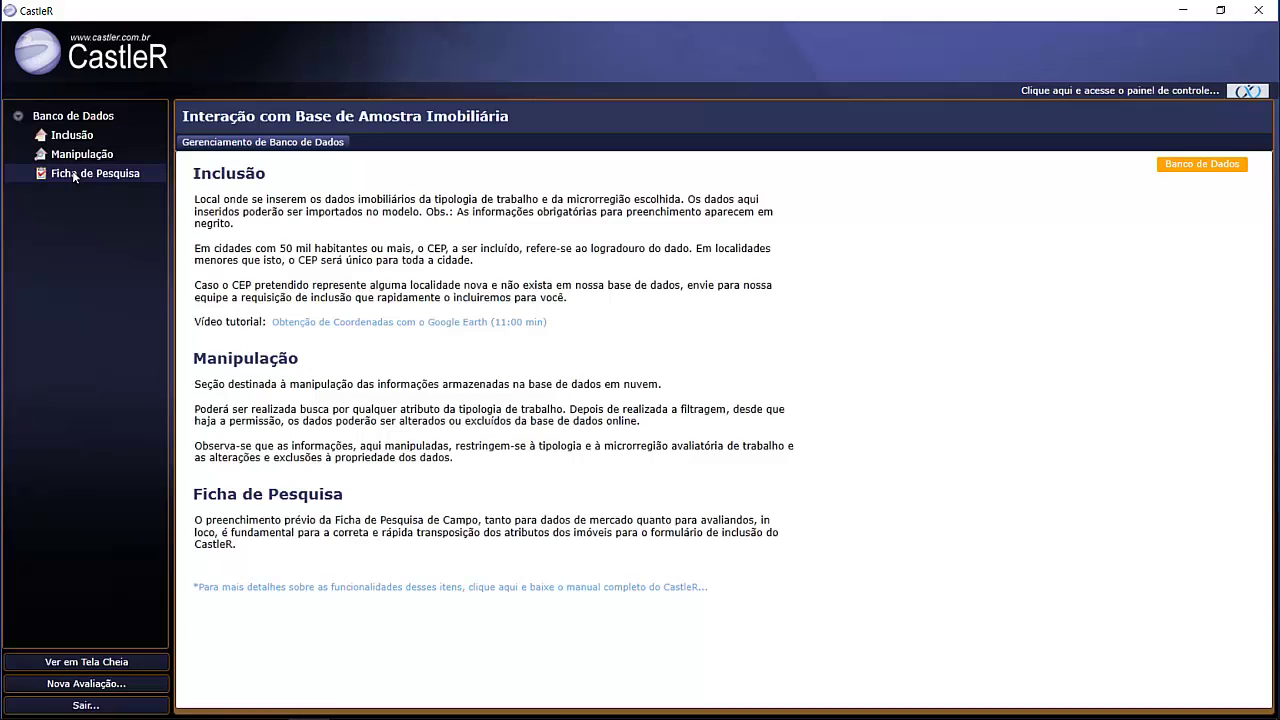
click(74, 177)
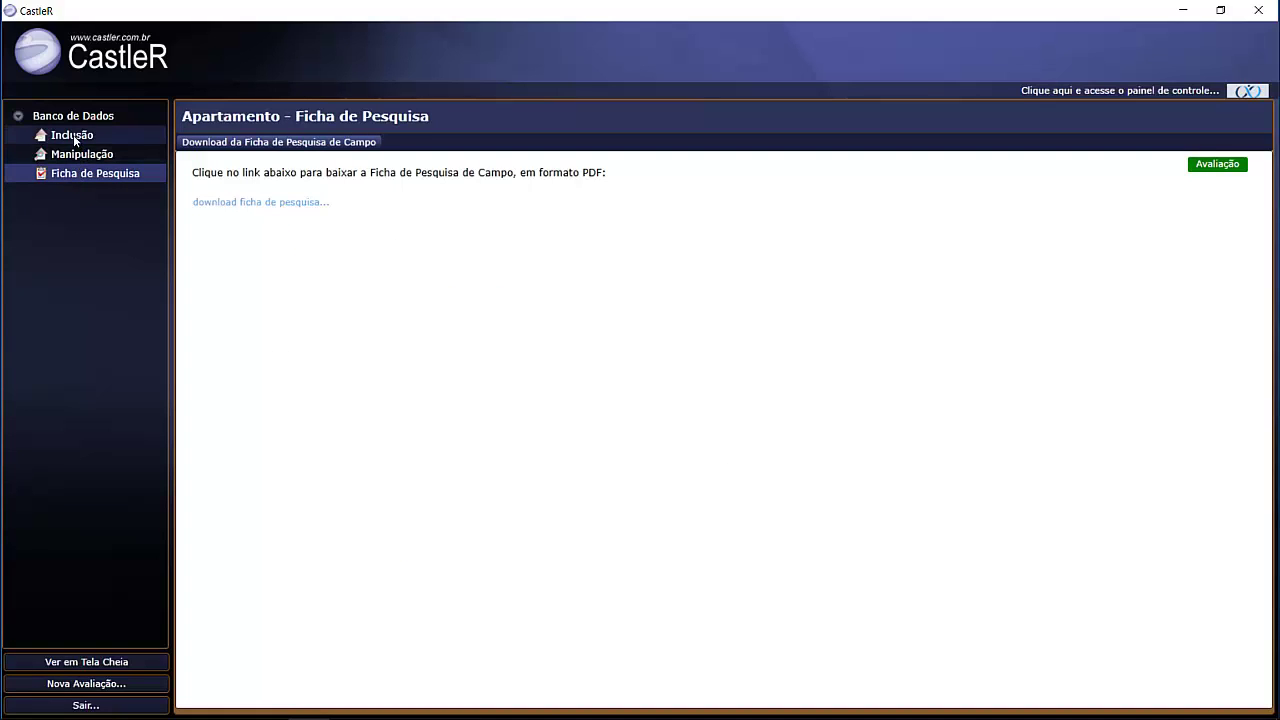
click(73, 140)
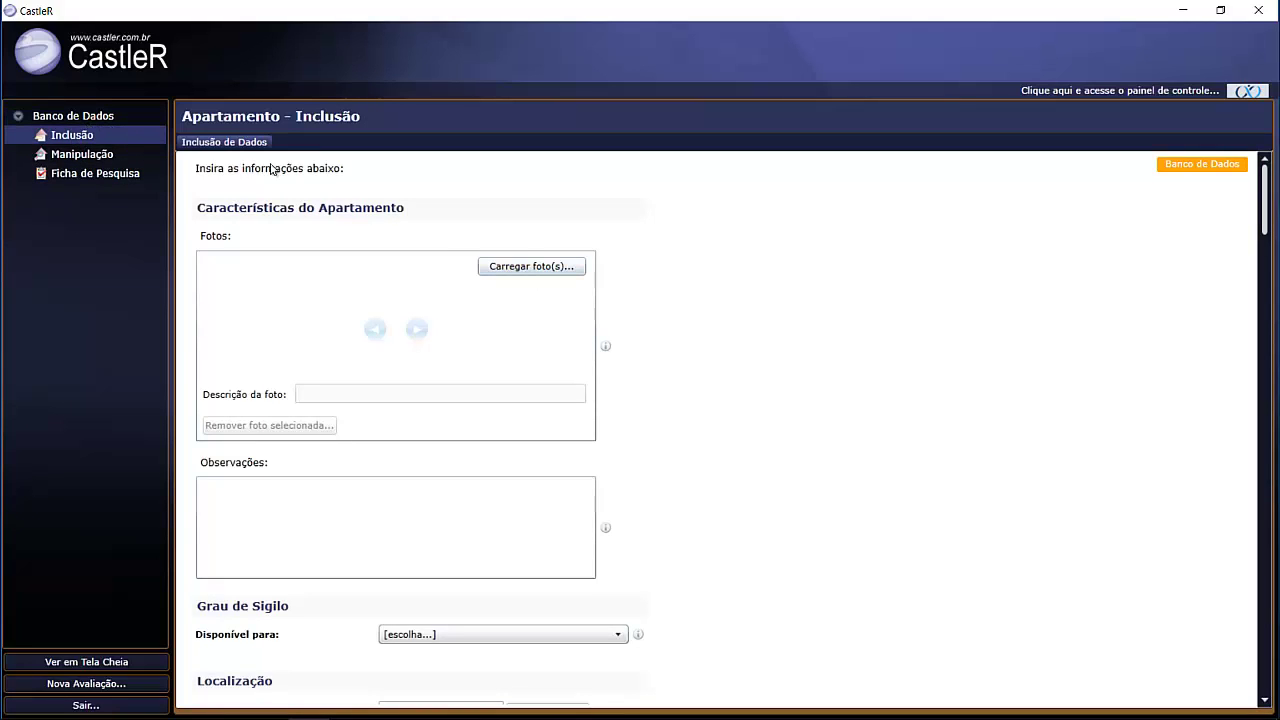
- Load all seven photos from the Dado 1 folder into the record
click(540, 268)
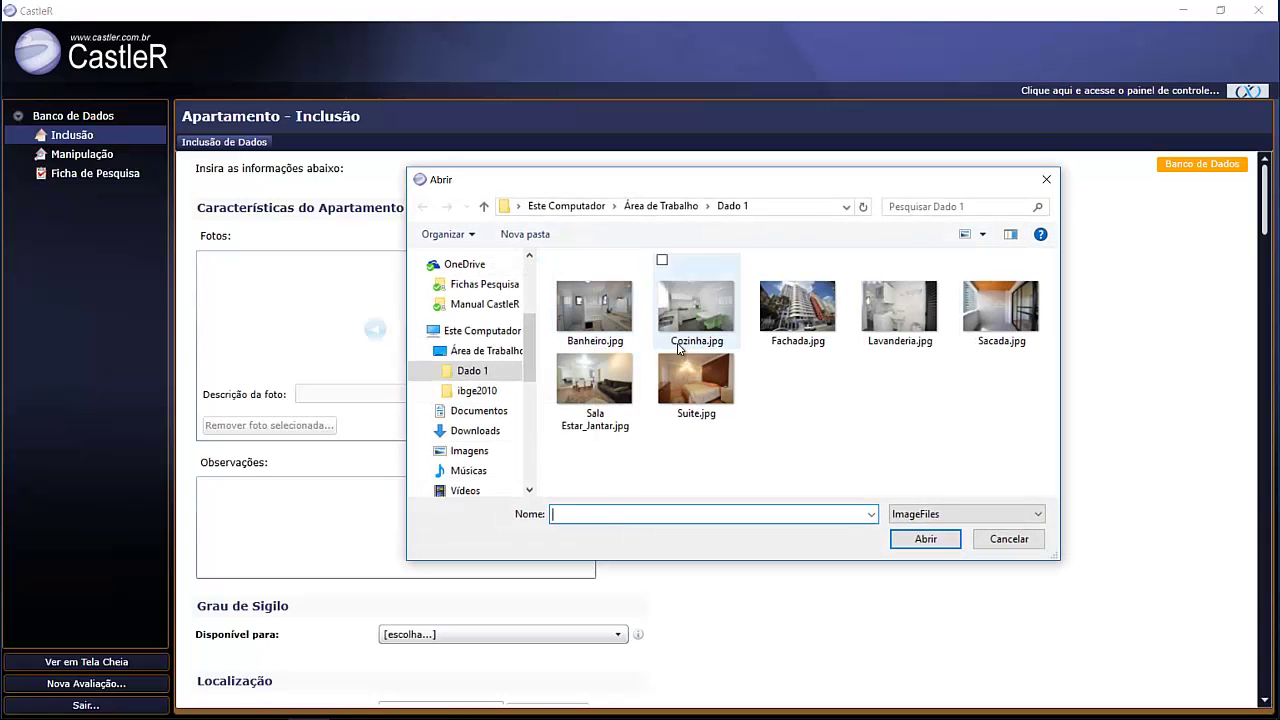
click(711, 380)
key(ctrl+a)
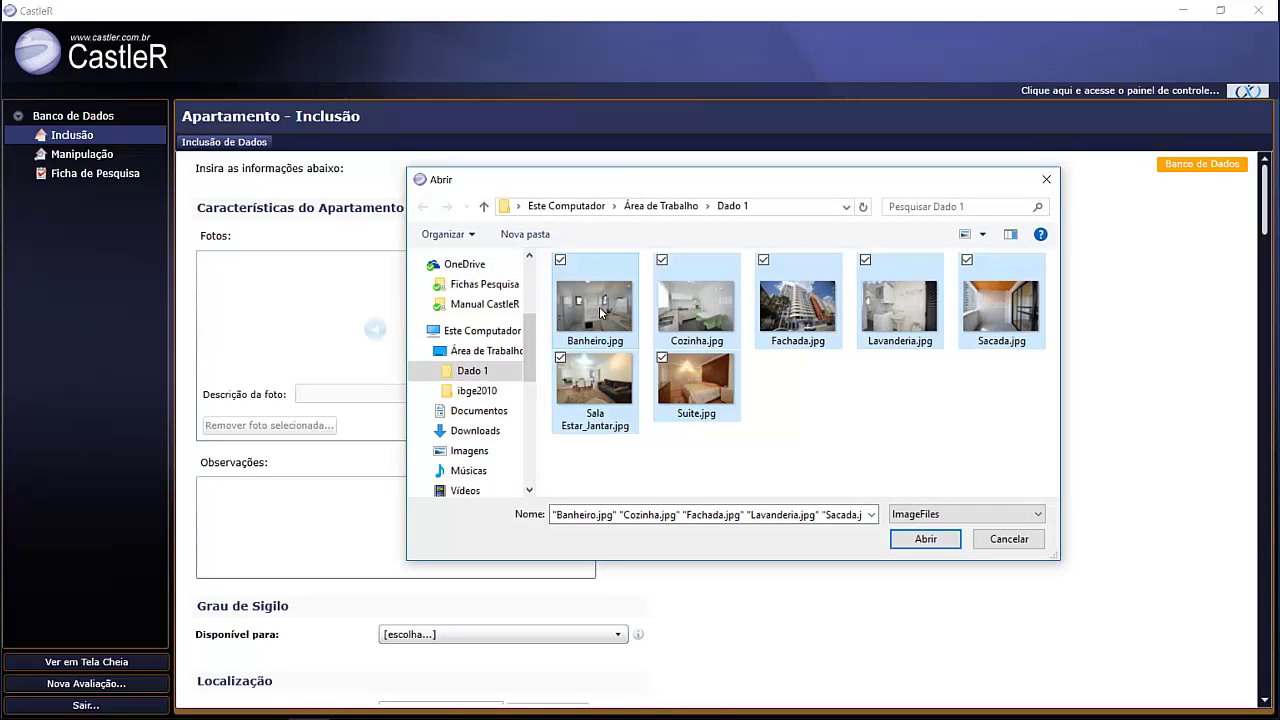
click(923, 533)
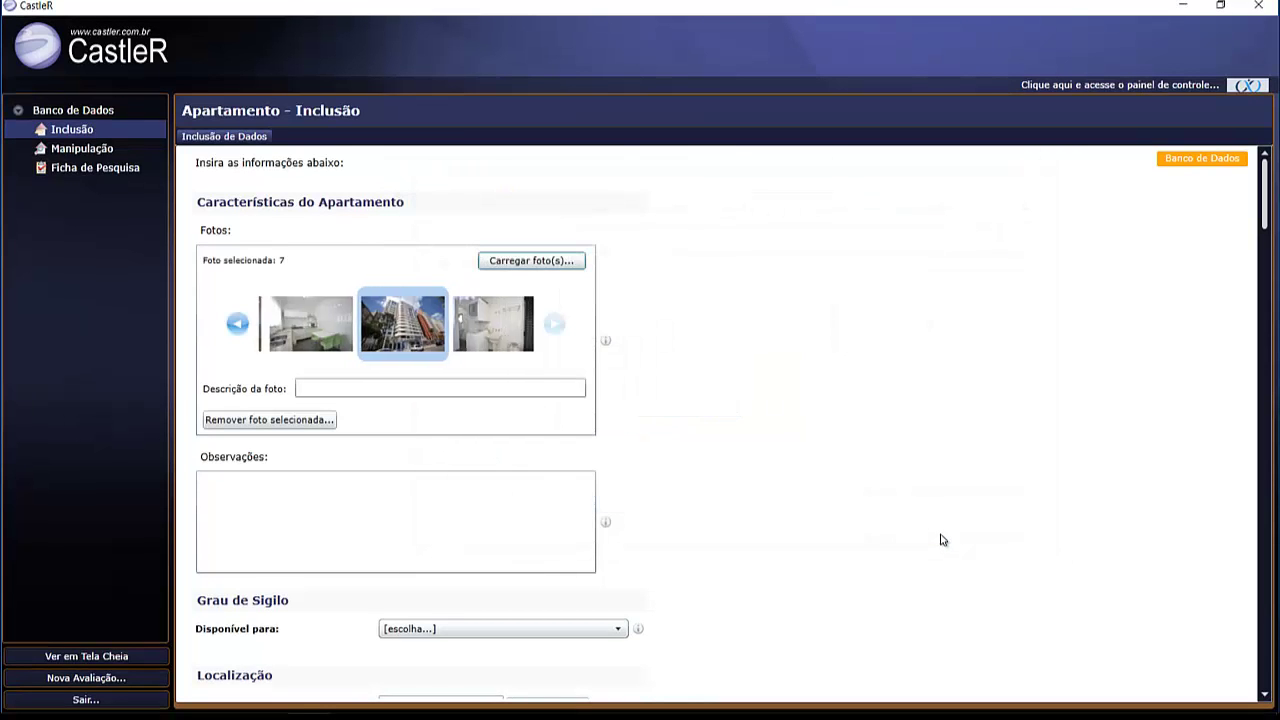
- Return to the first photo in the gallery, the bathroom, and select it
click(238, 323)
click(238, 323)
click(238, 323)
click(238, 323)
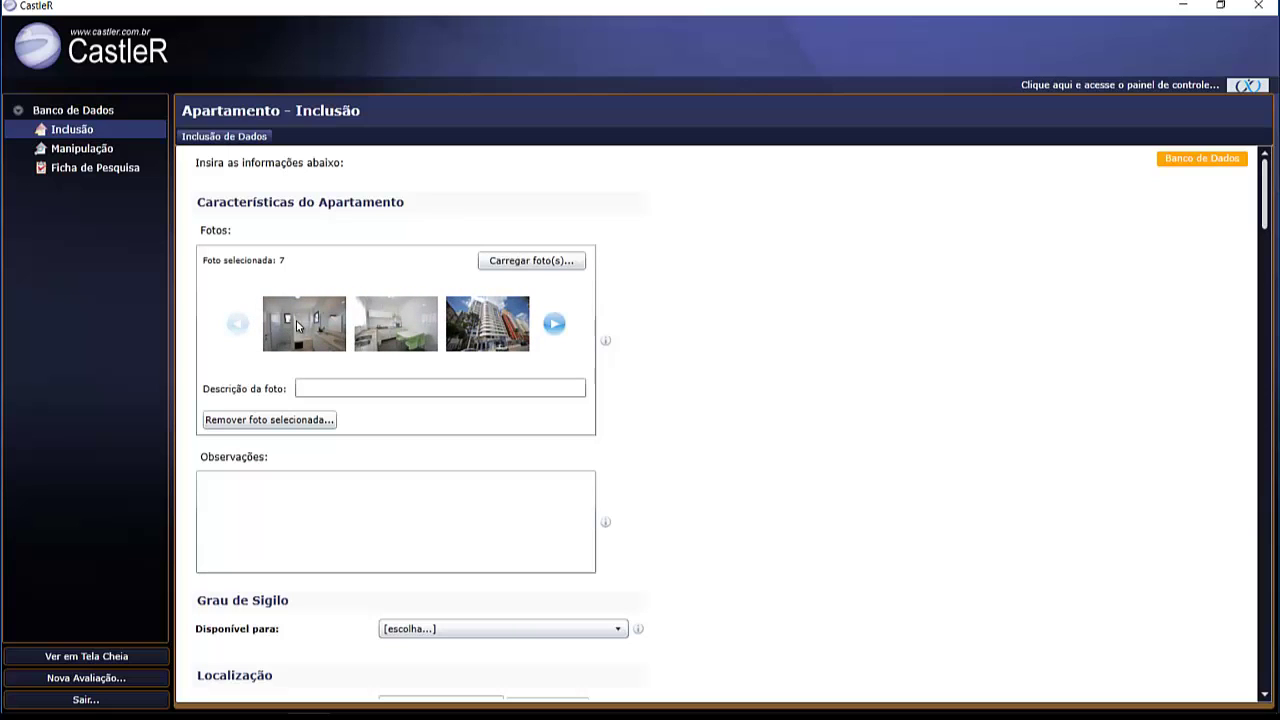
click(301, 325)
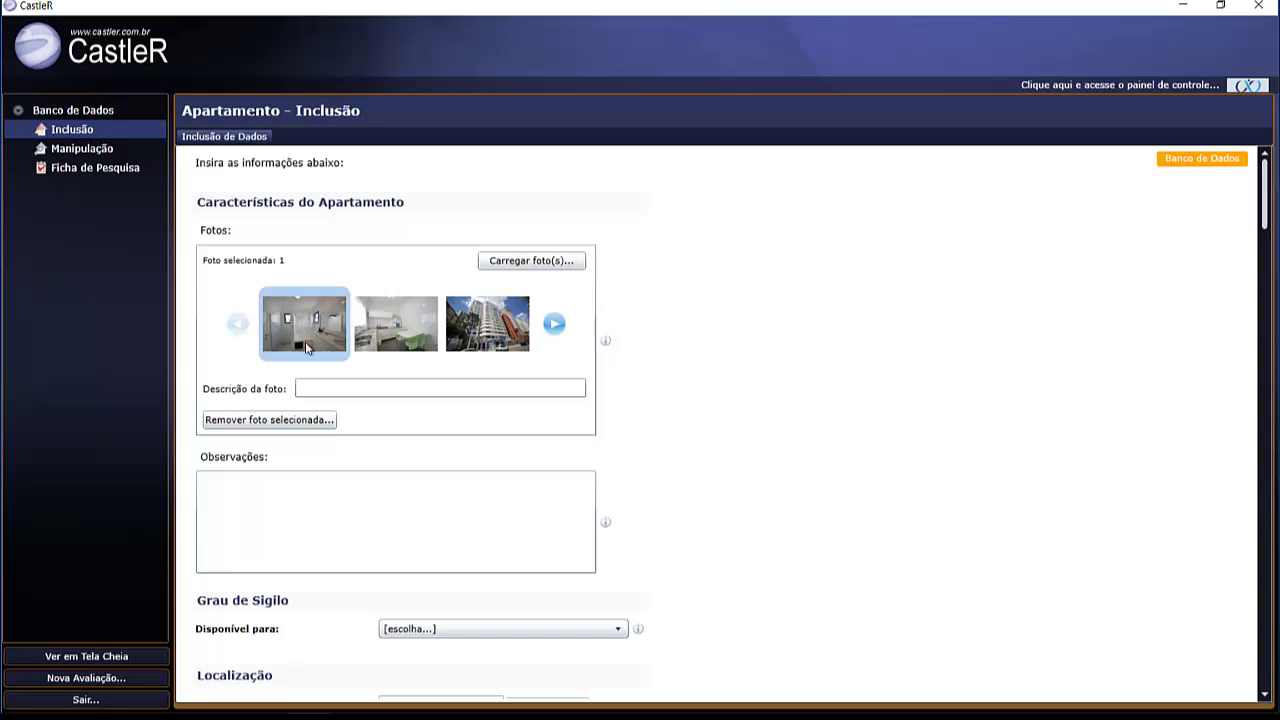
- Describe the first four photos as Banheiro, Cozinha, Fachada and Lavanderia
click(340, 386)
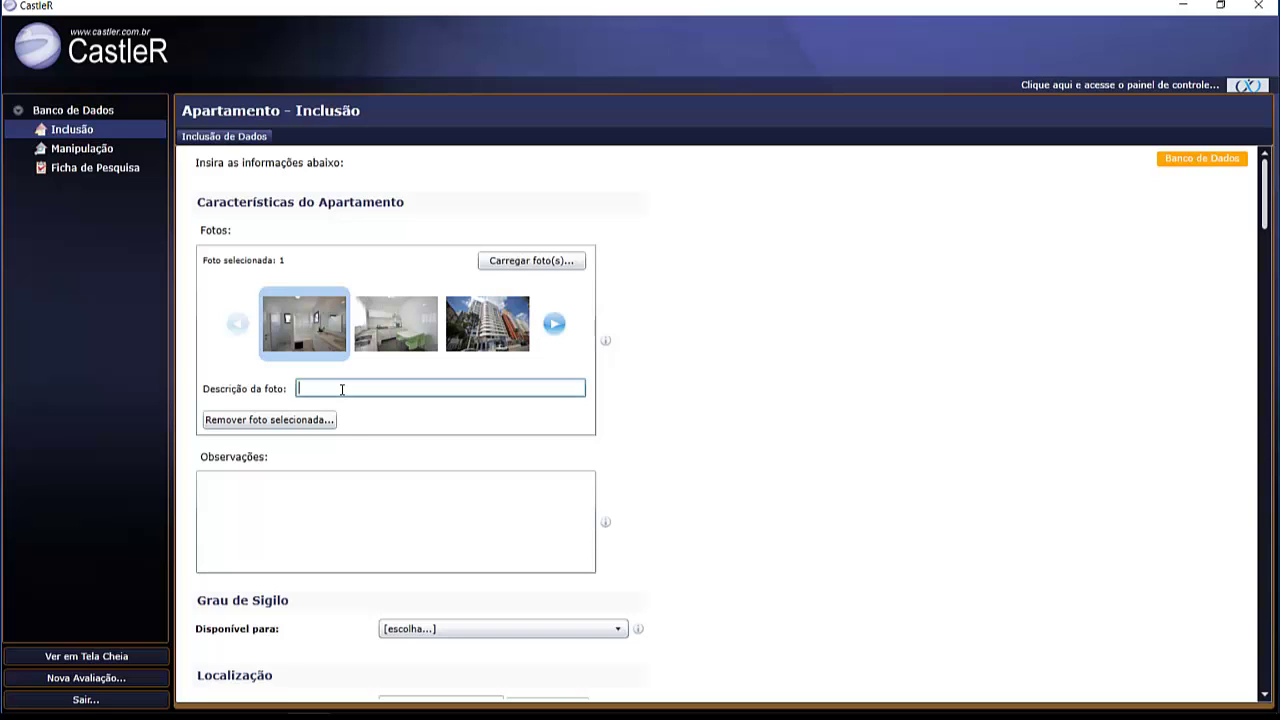
text(Banheiro)
click(394, 330)
click(352, 387)
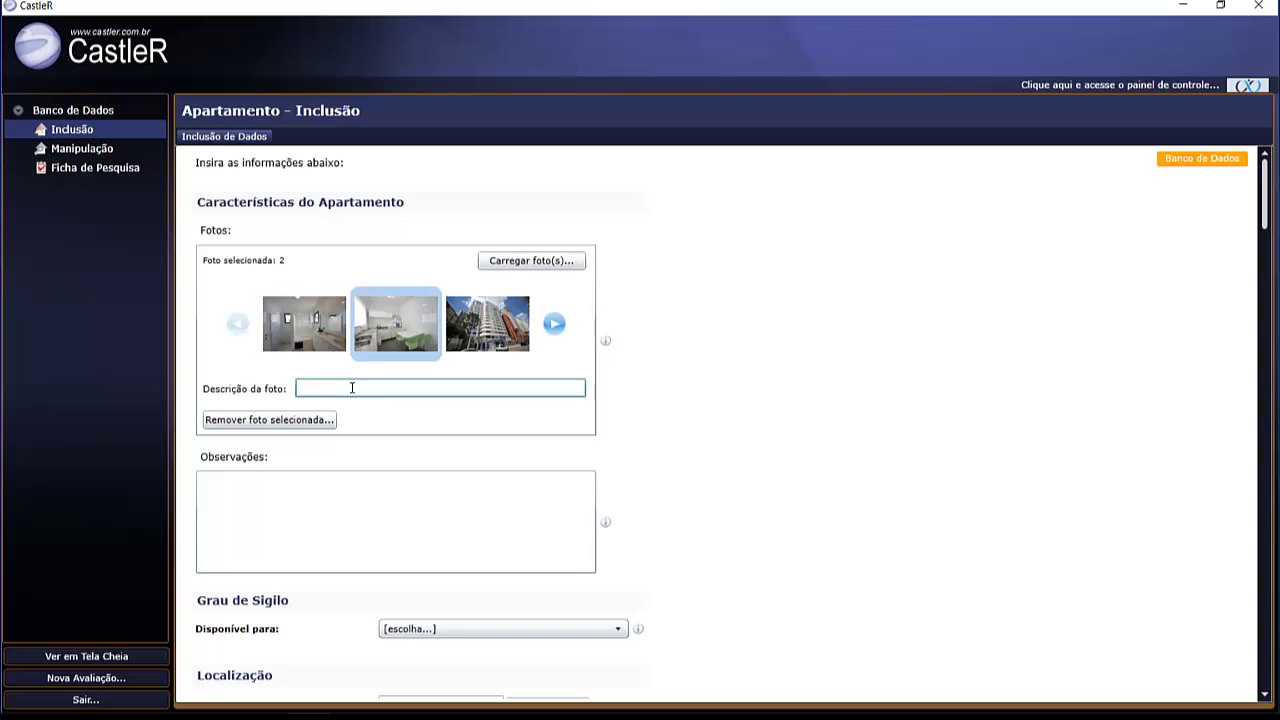
text(Cozinha)
click(485, 347)
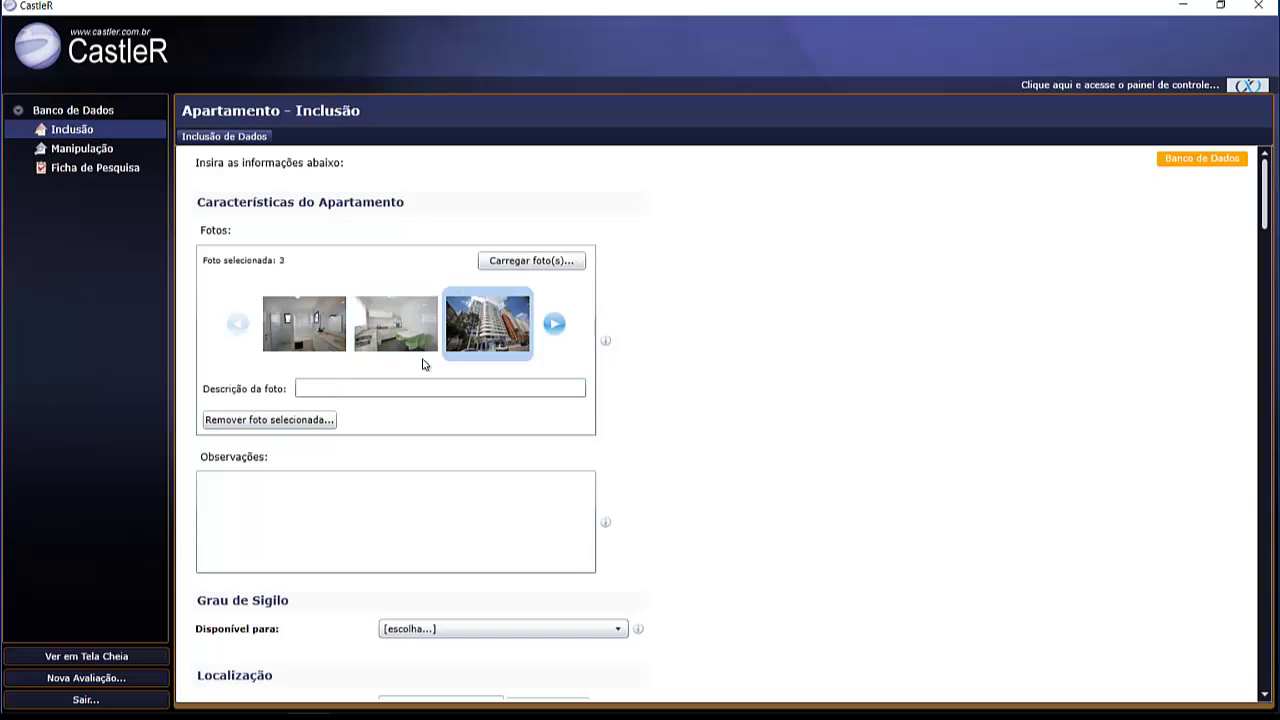
click(349, 392)
text(Fachada)
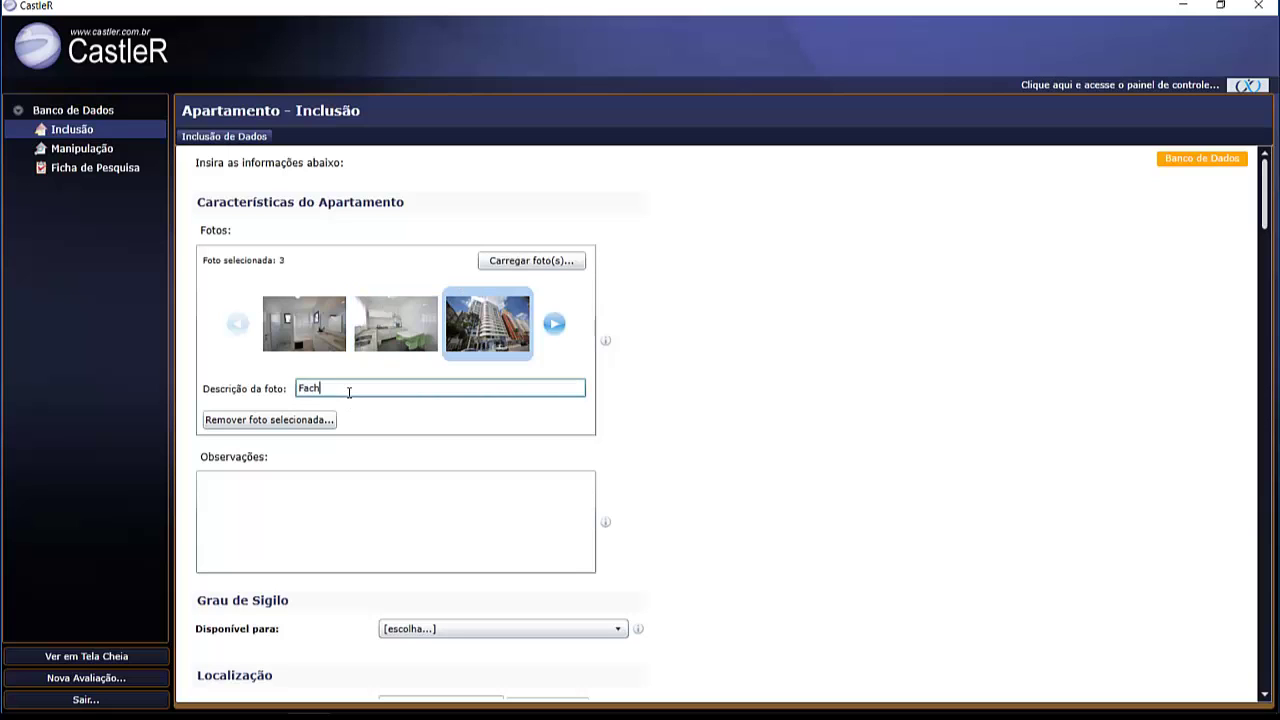
click(562, 332)
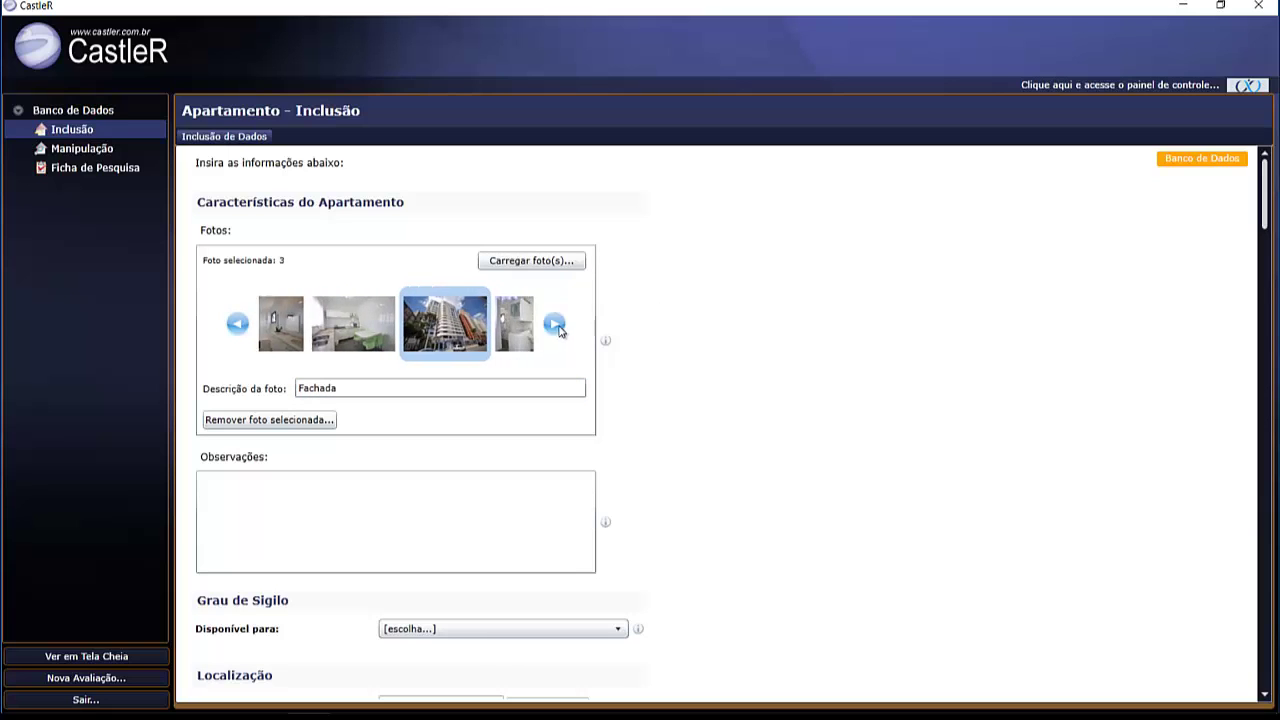
click(376, 393)
text(L)
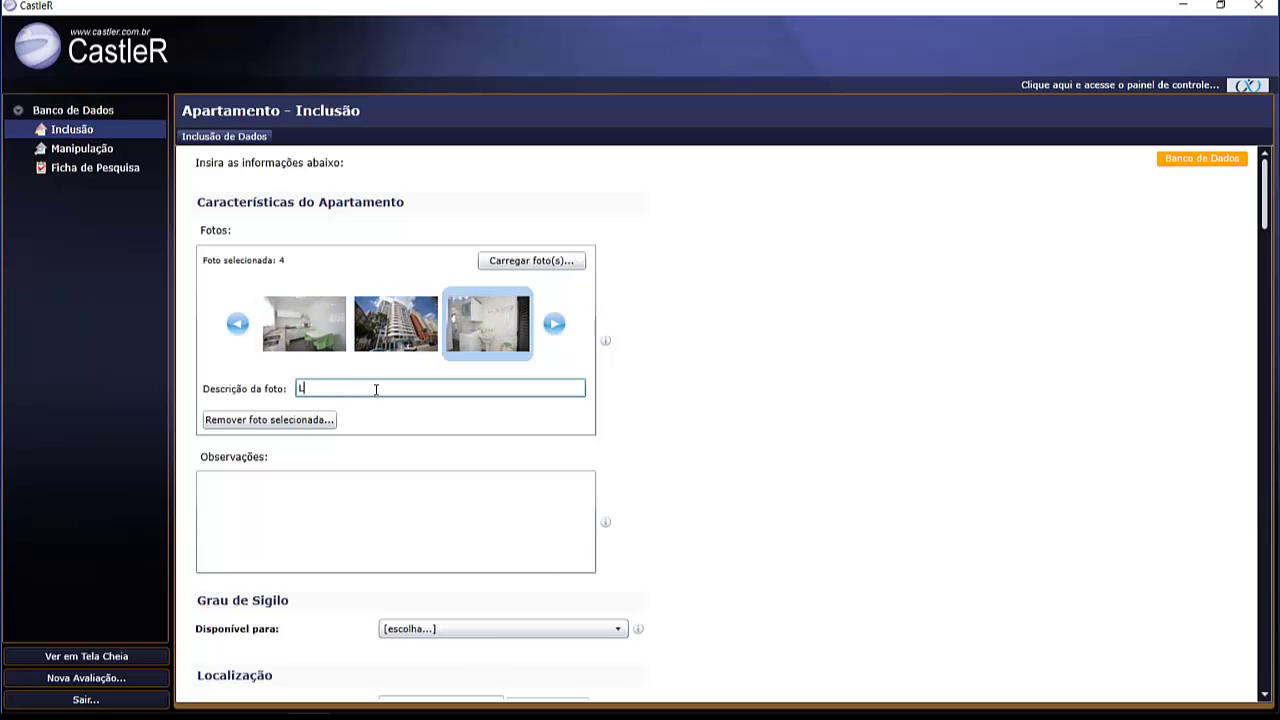
text(avanderia)
- Describe the remaining photos as Sacada, Sala and Suite
click(552, 324)
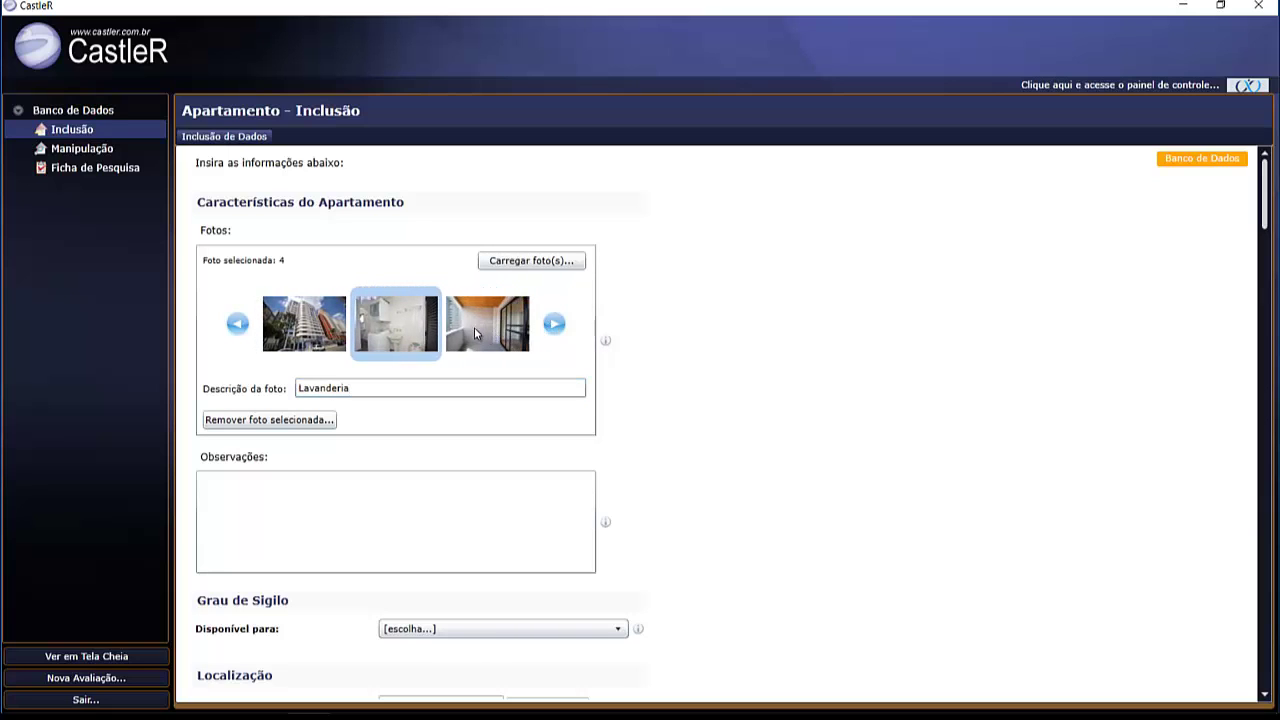
click(474, 327)
click(394, 388)
text(Sacada)
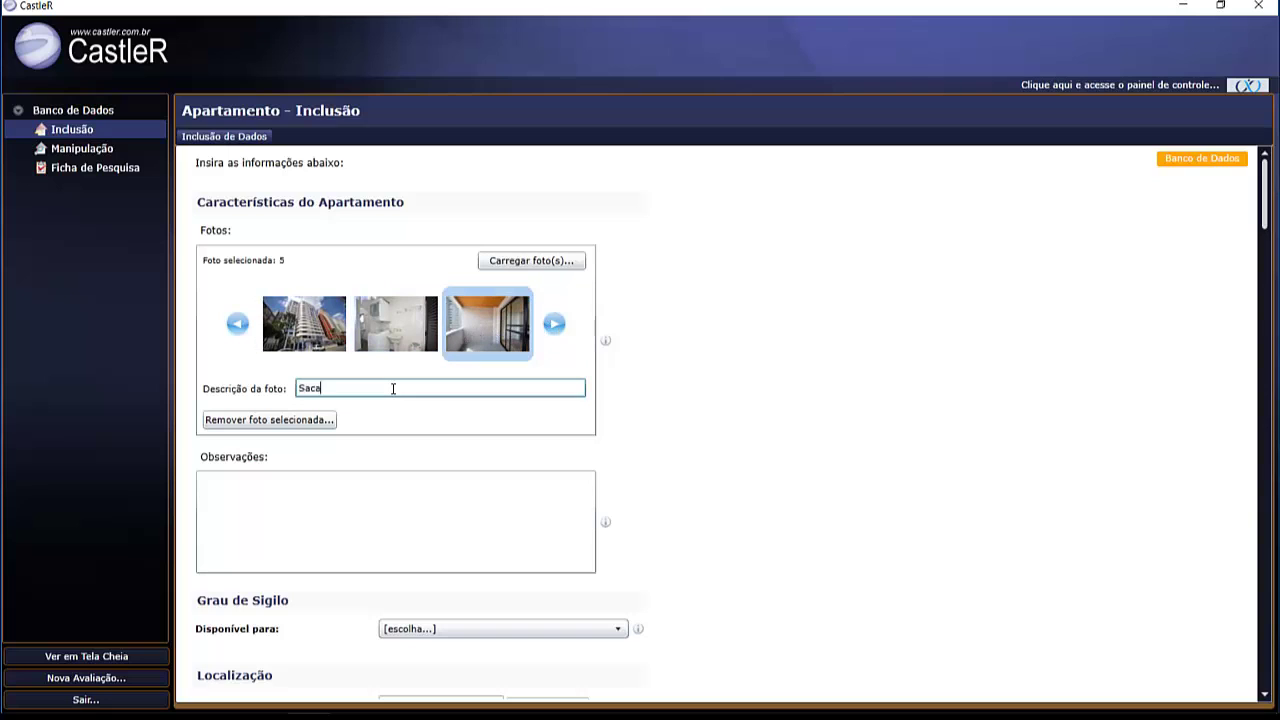
click(554, 325)
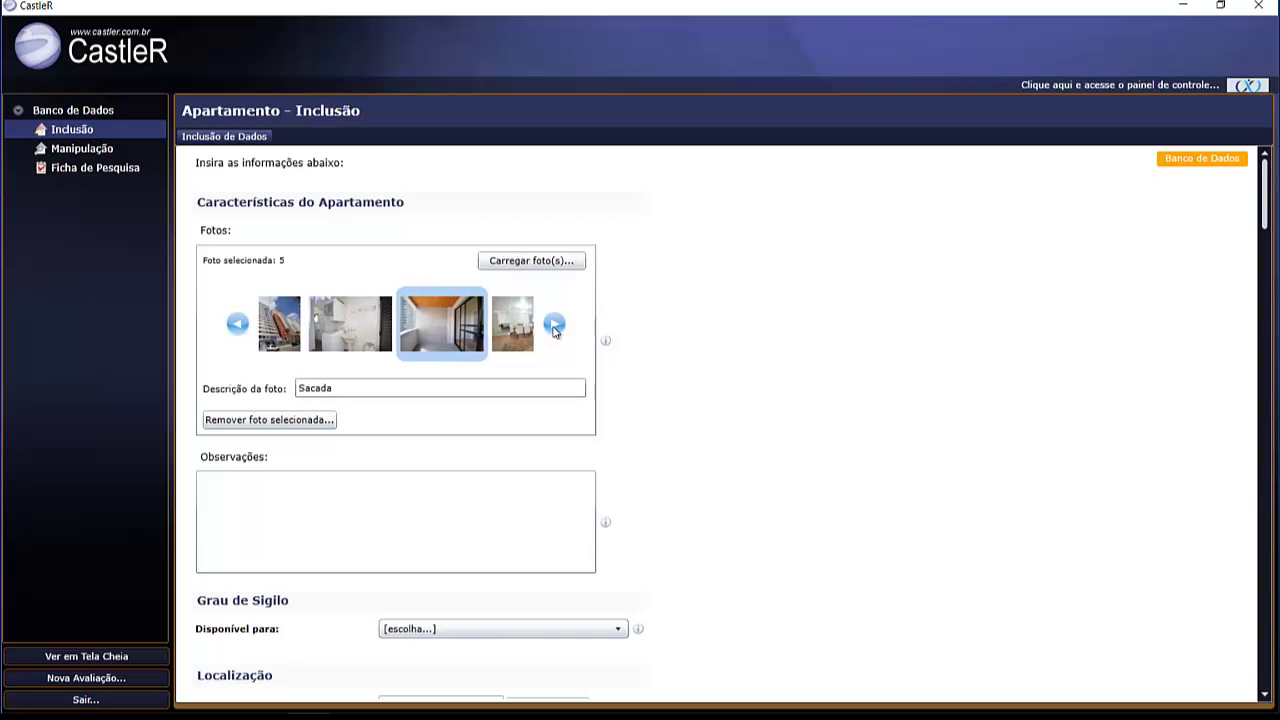
click(505, 338)
click(400, 390)
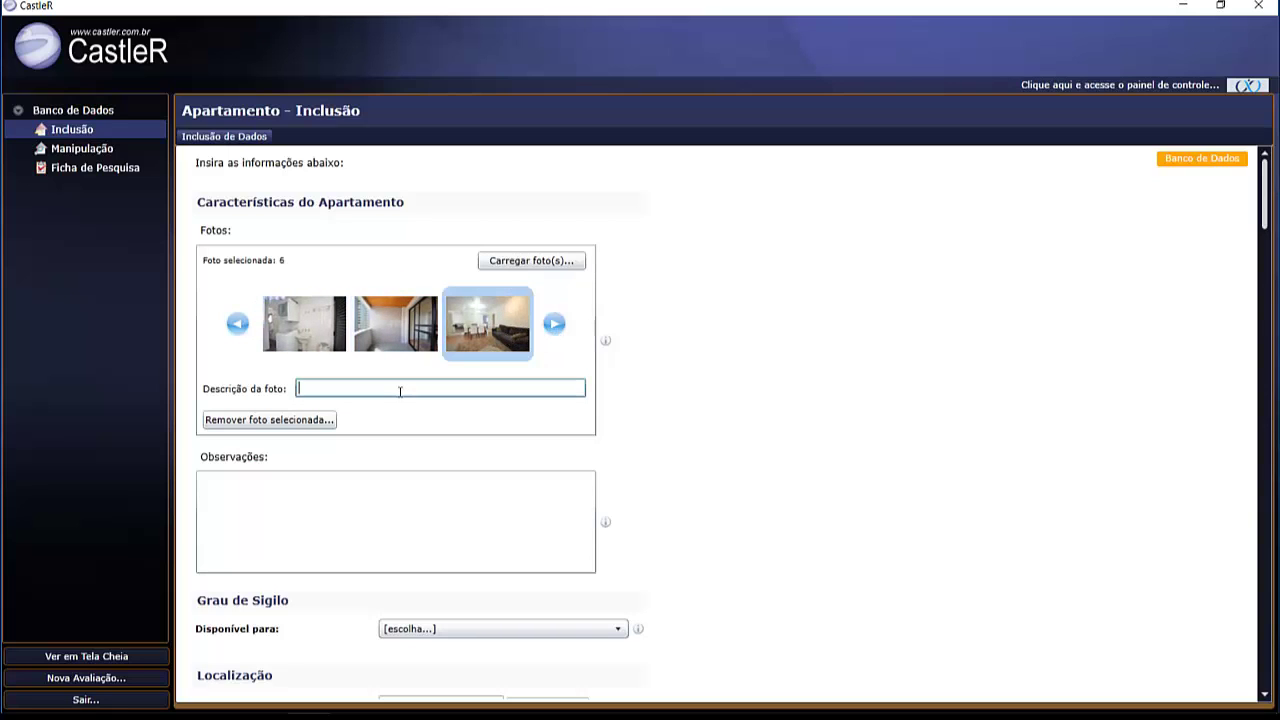
text(Sala)
click(554, 323)
click(520, 332)
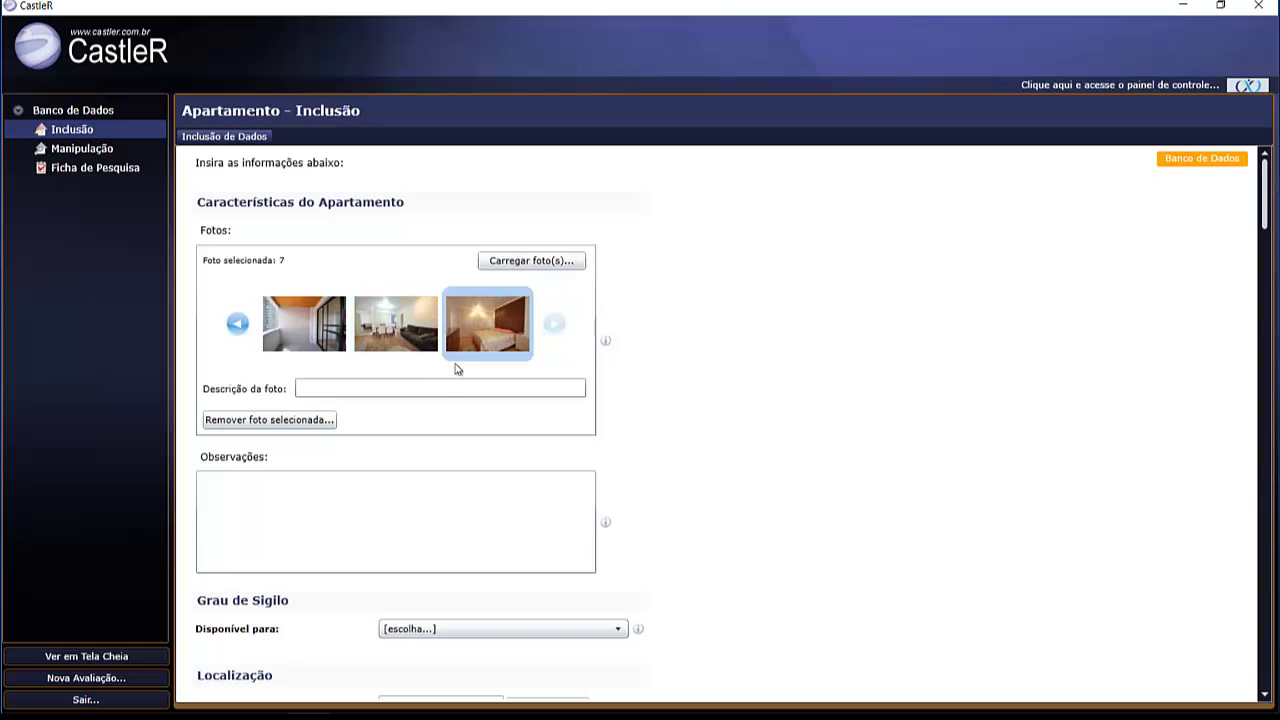
click(424, 387)
text(Suite)
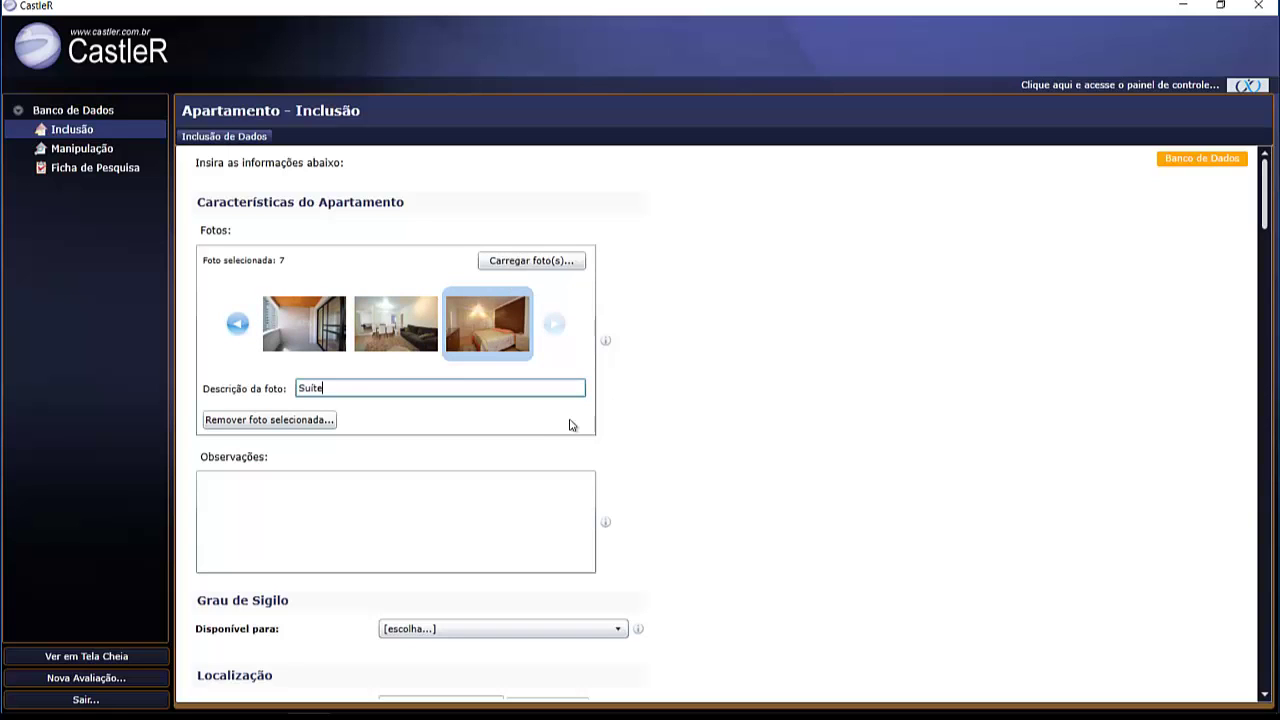
click(475, 487)
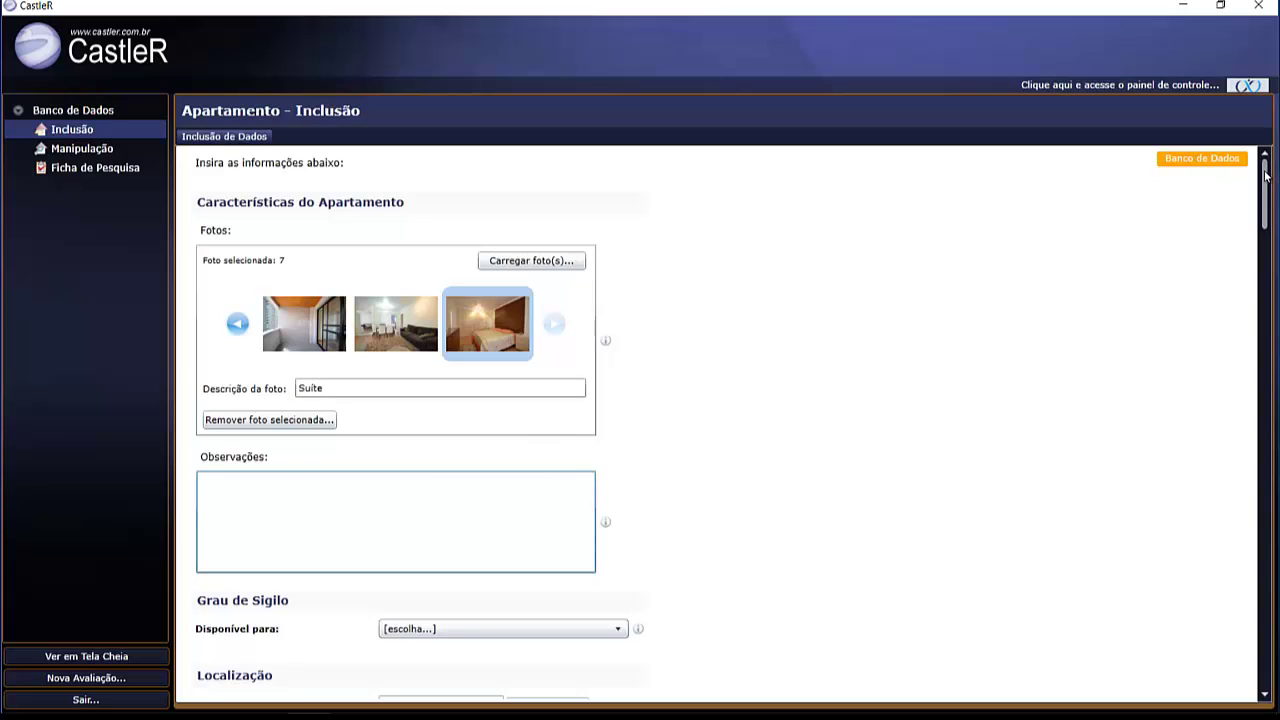
- Scroll down to Grau de Sigilo and show the 'Disponível para' availability options
drag(1265, 176, 1267, 192)
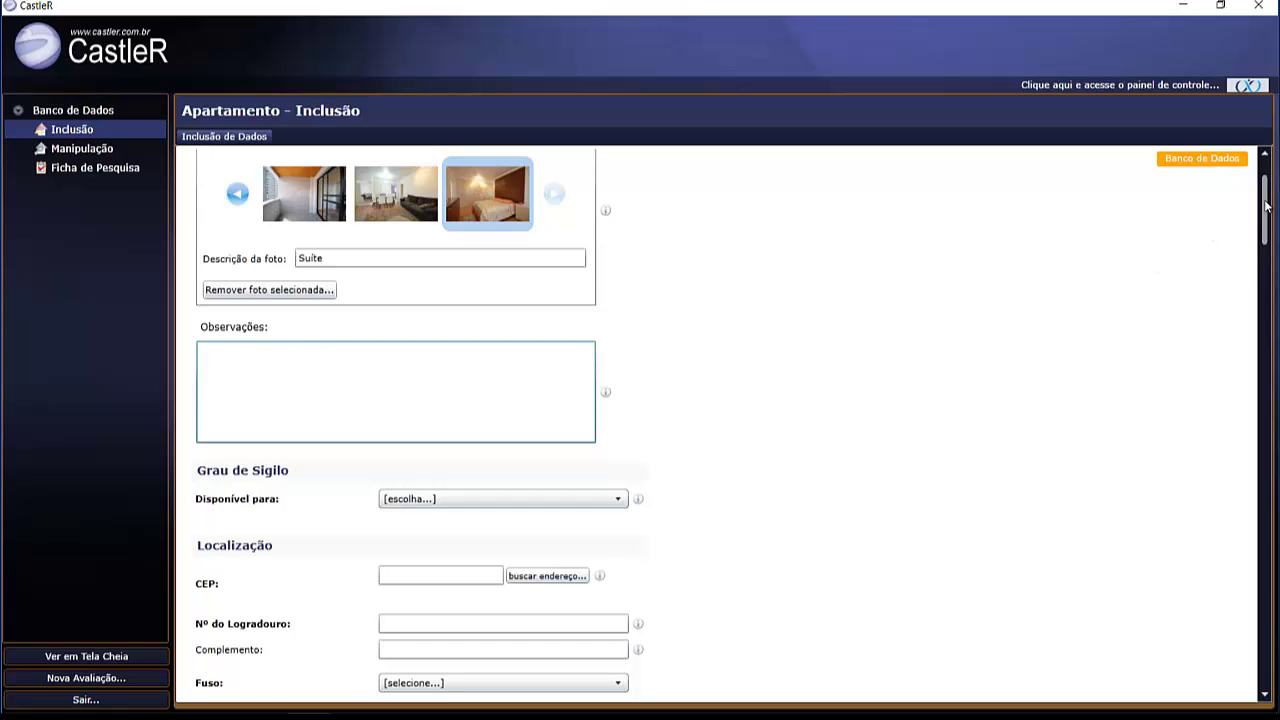
drag(1265, 207, 1270, 217)
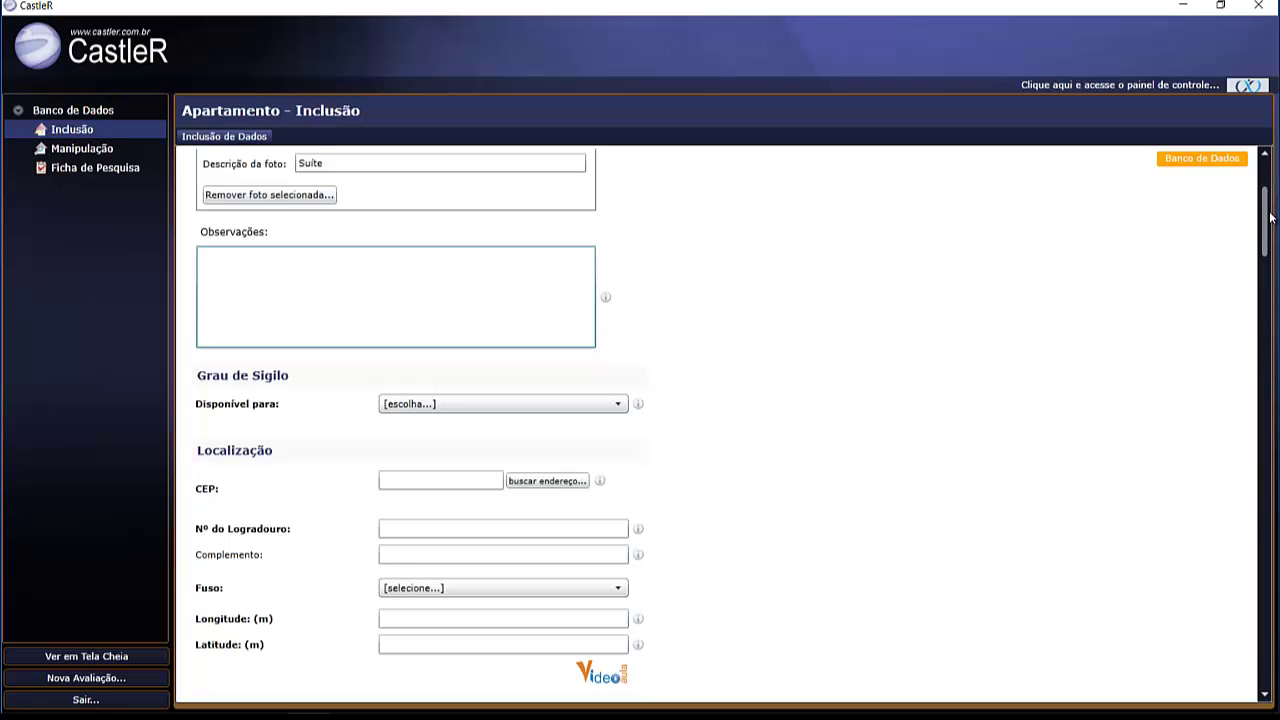
drag(1270, 217, 1267, 219)
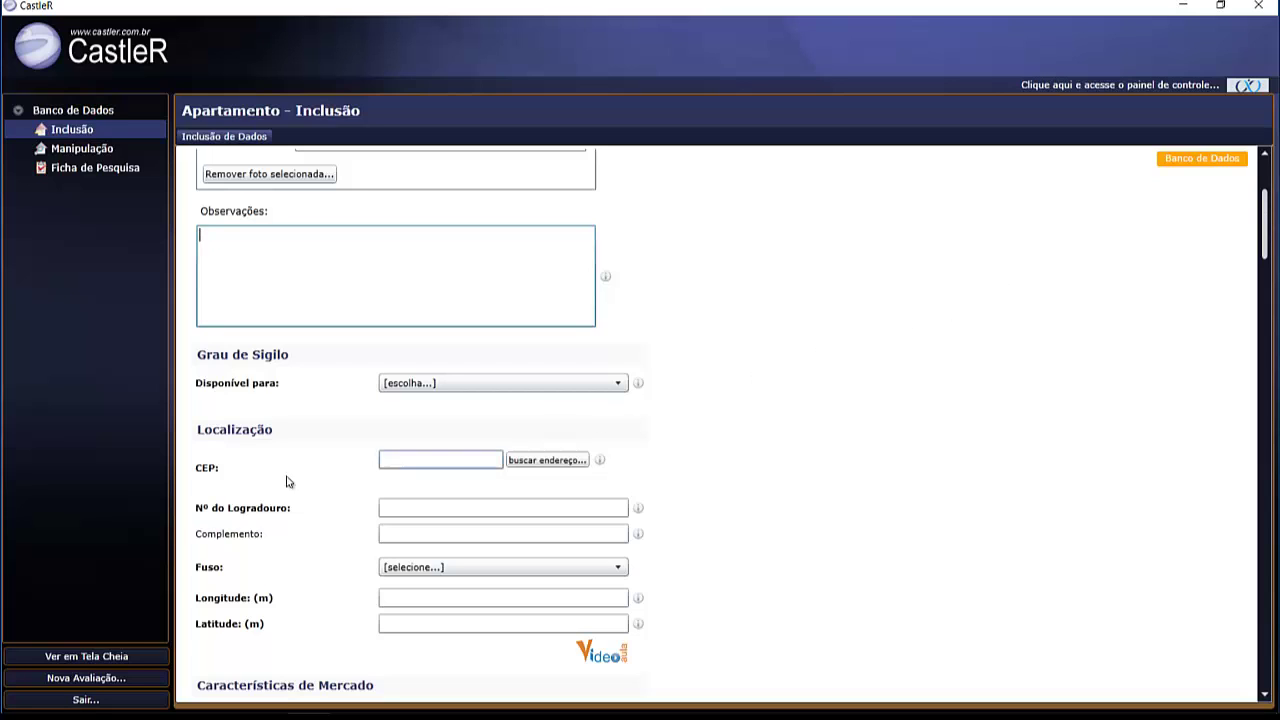
click(438, 534)
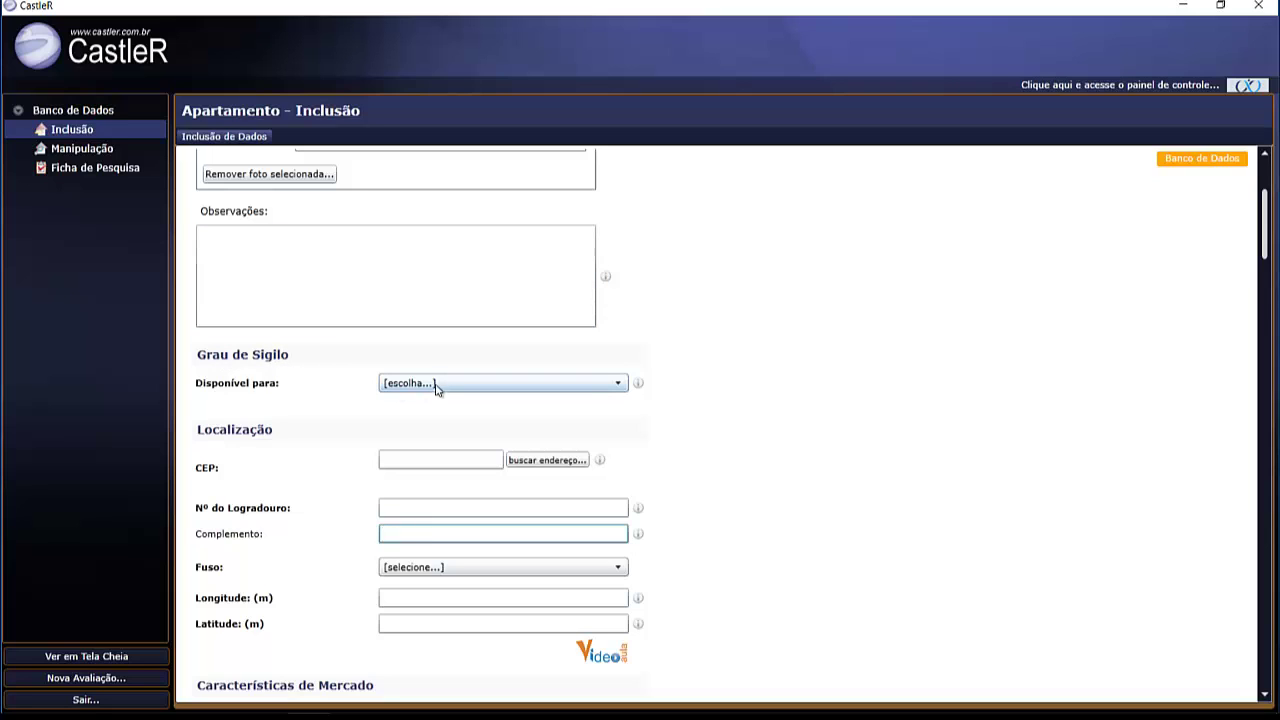
click(618, 384)
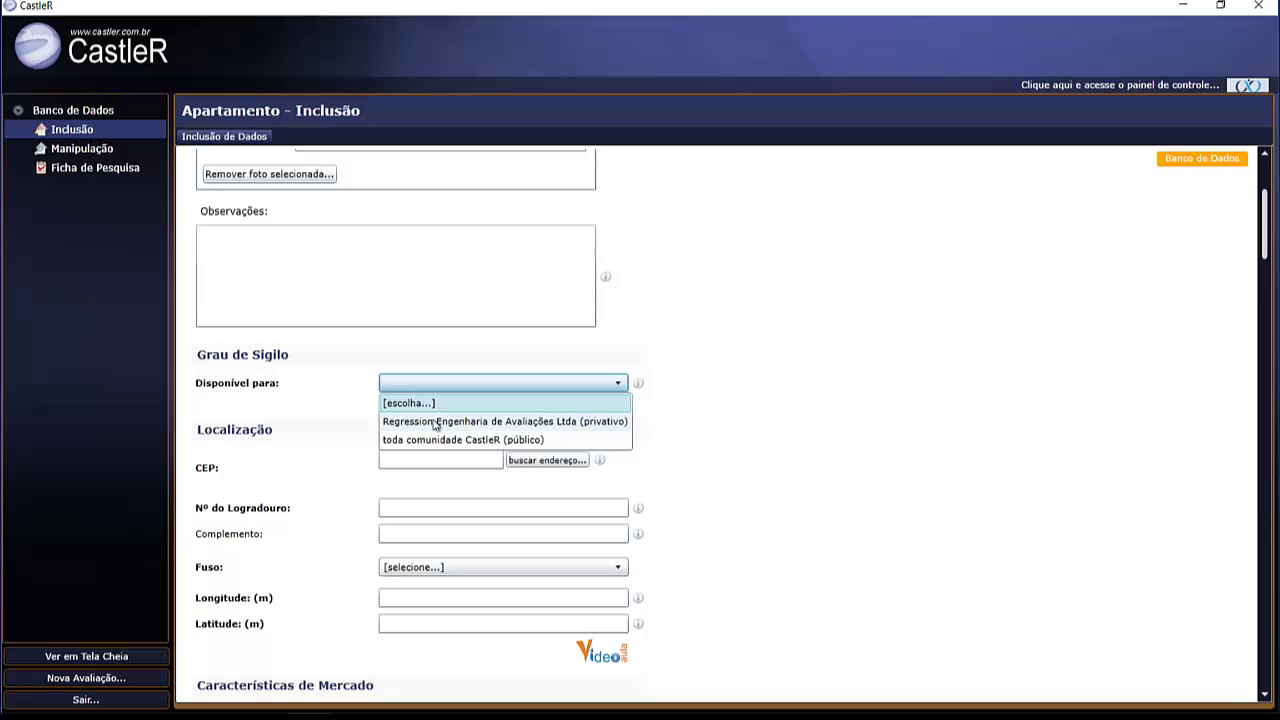
- Set 'Disponível para' to 'toda comunidade CastleR (público)'
click(503, 422)
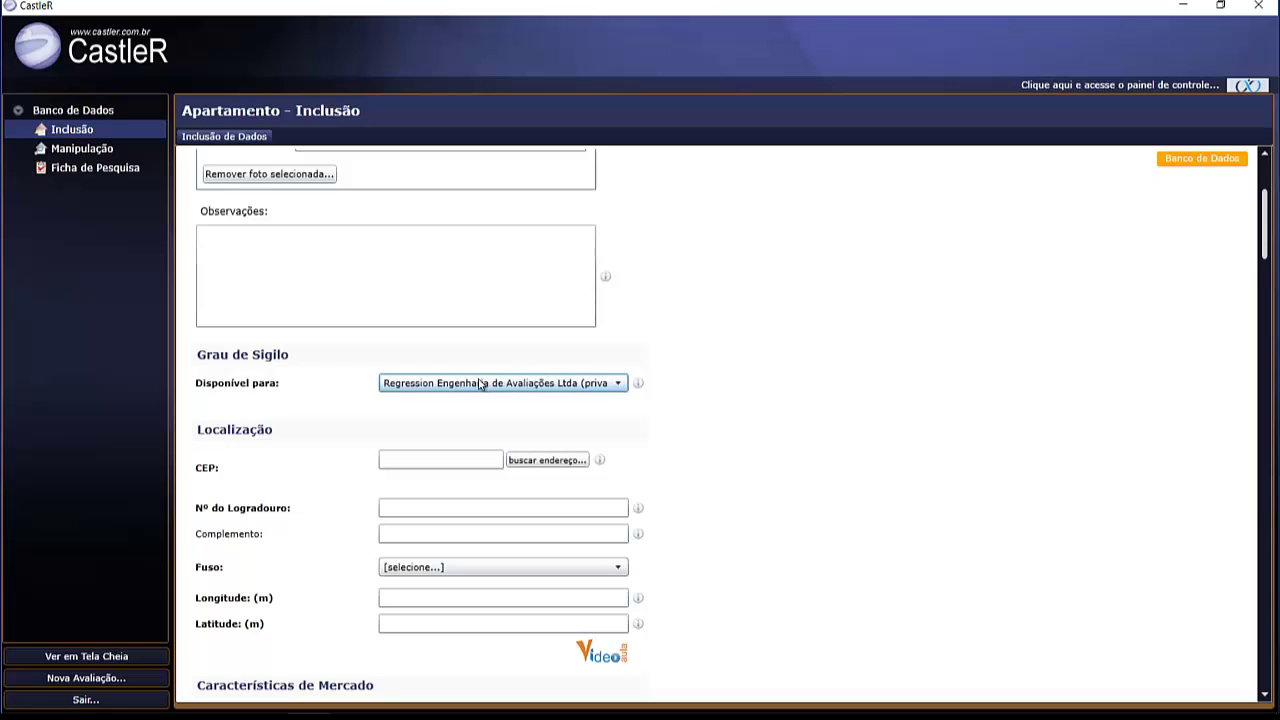
click(420, 386)
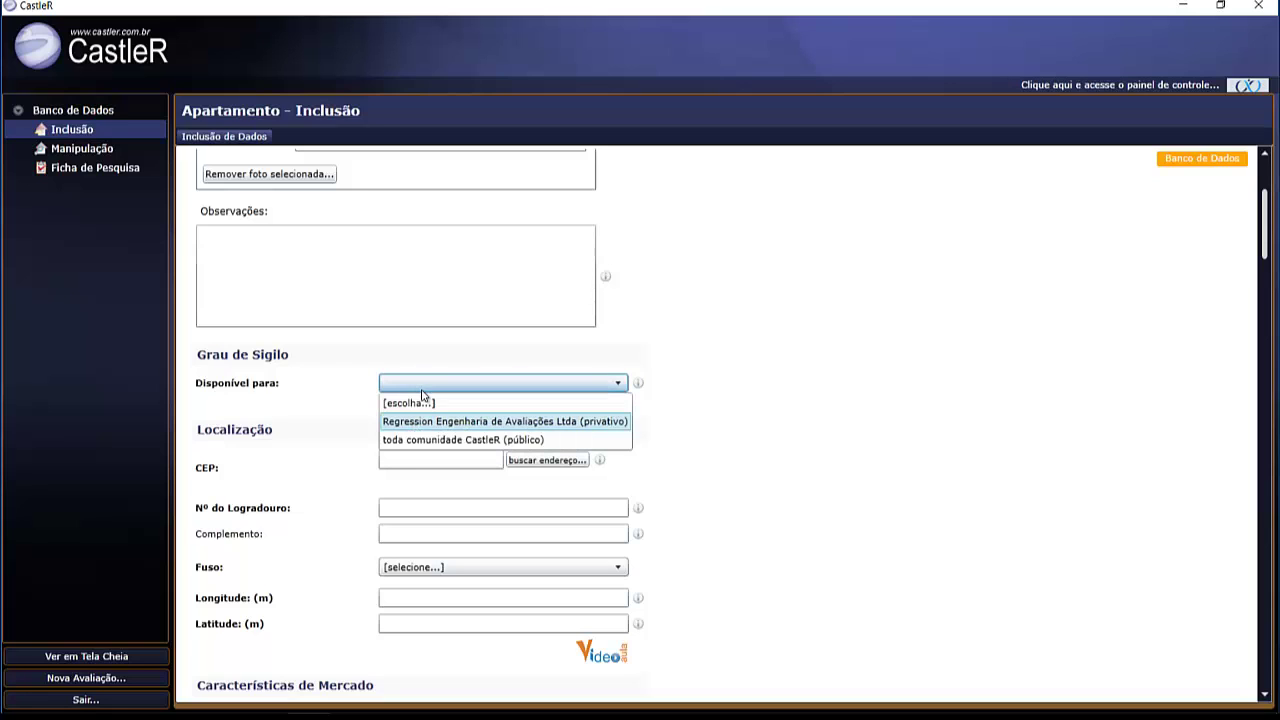
click(455, 437)
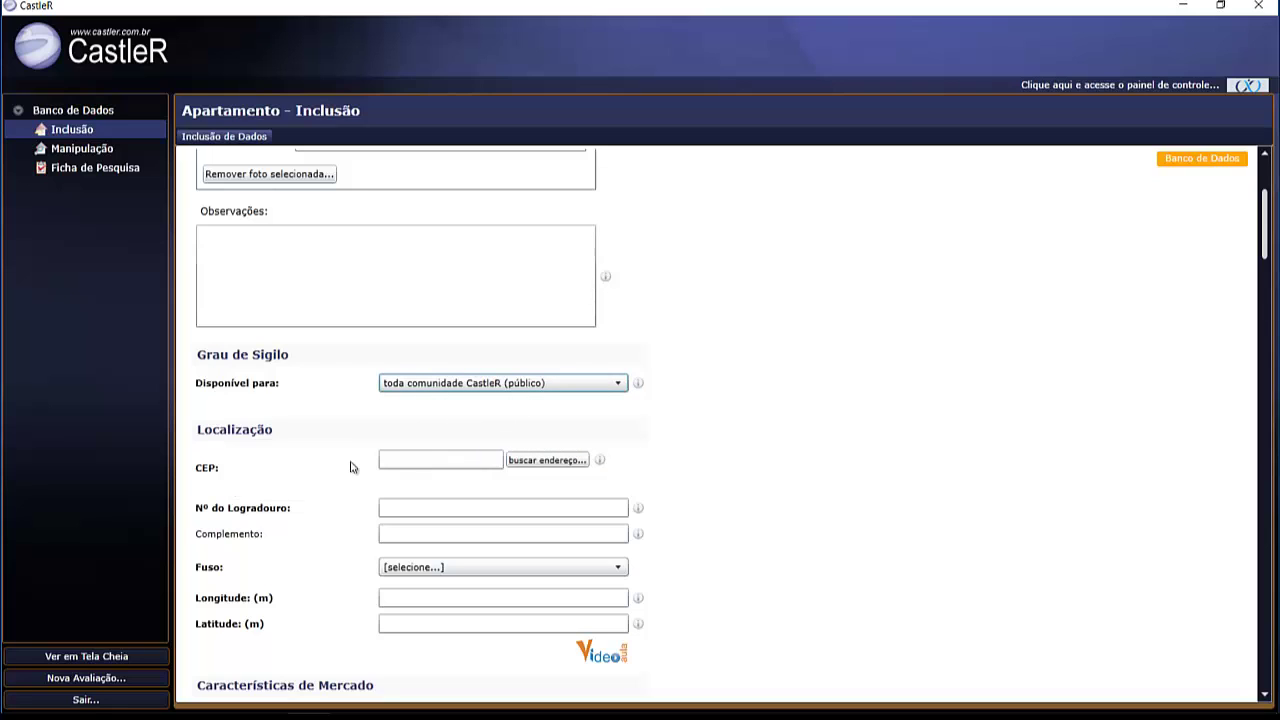
click(399, 459)
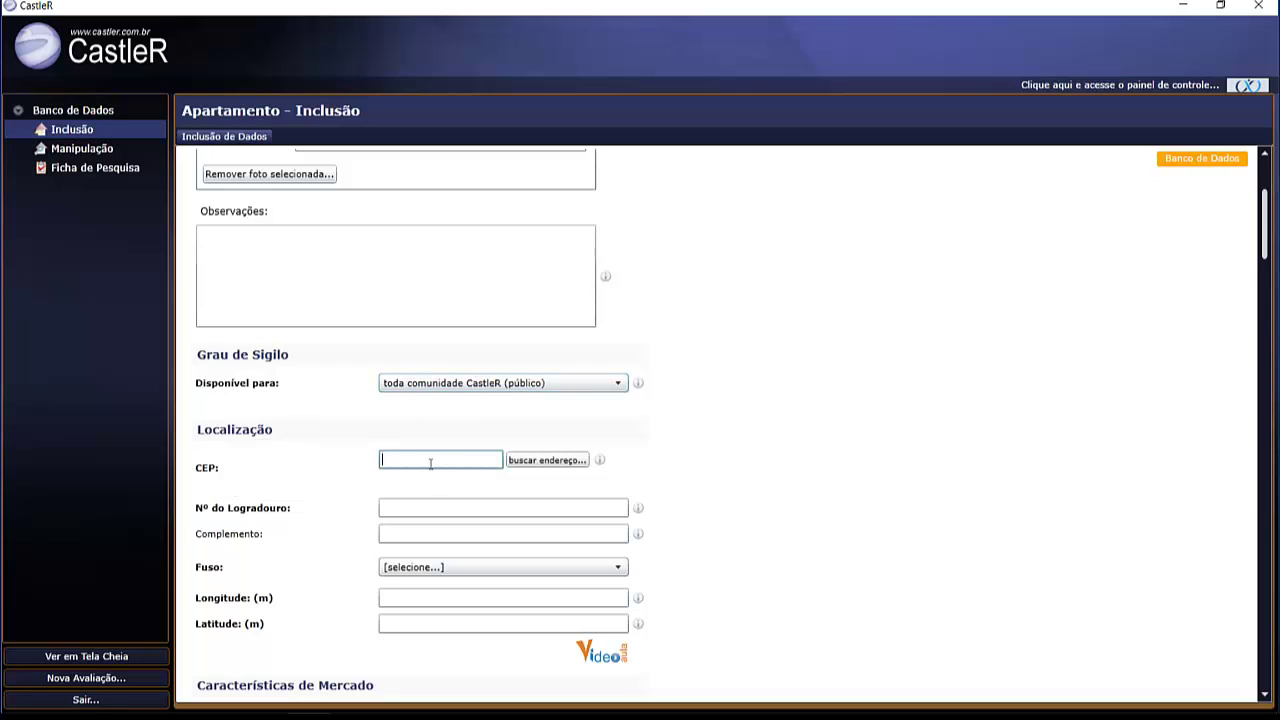
click(560, 460)
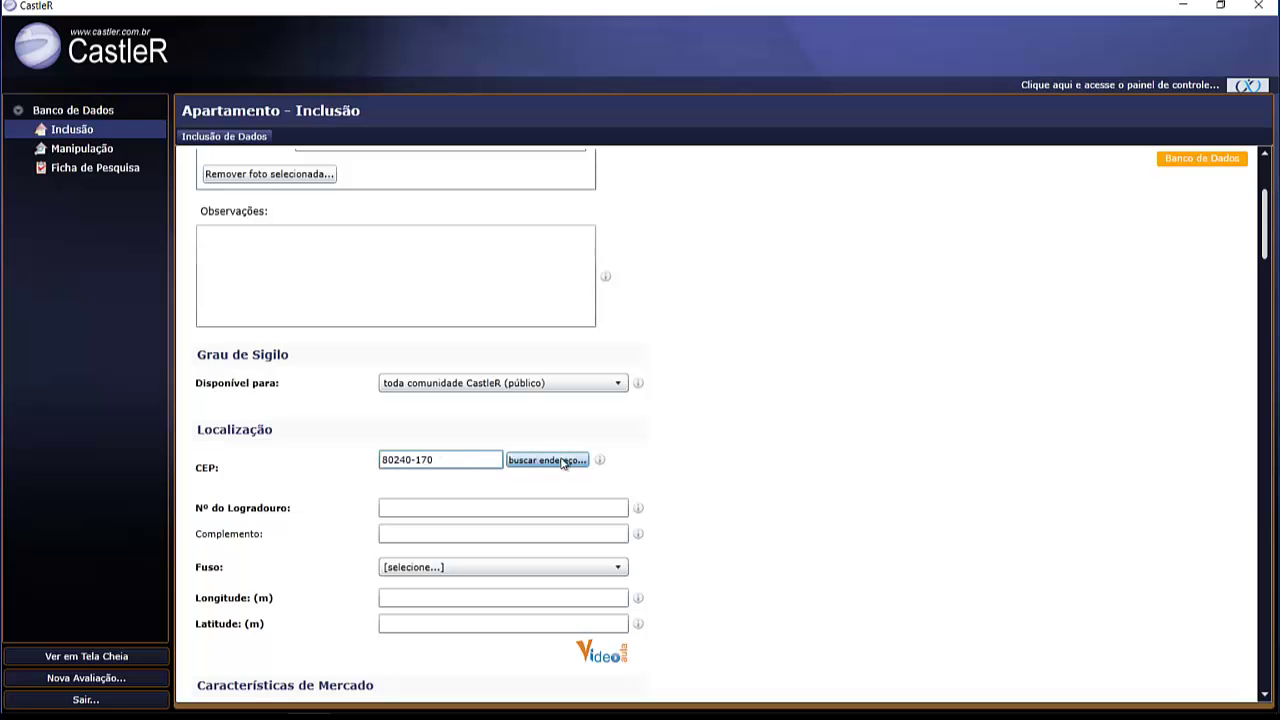
scroll(680, 475, down, 2)
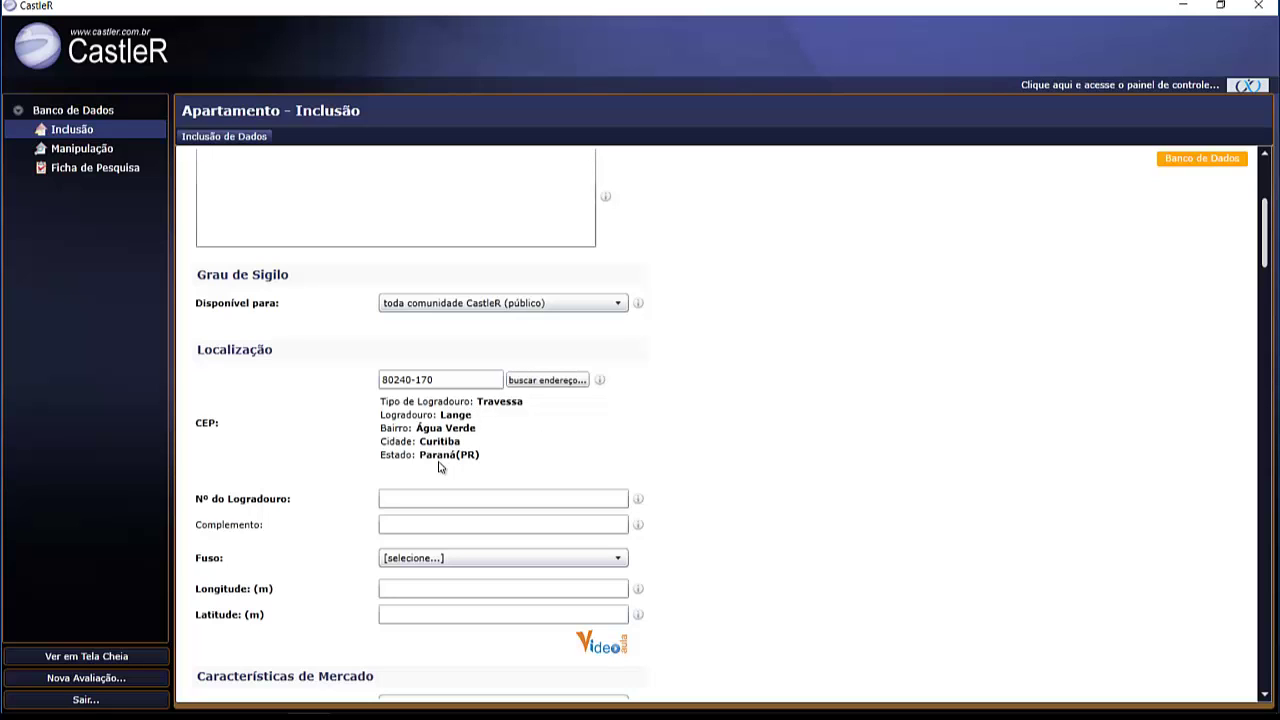
click(428, 495)
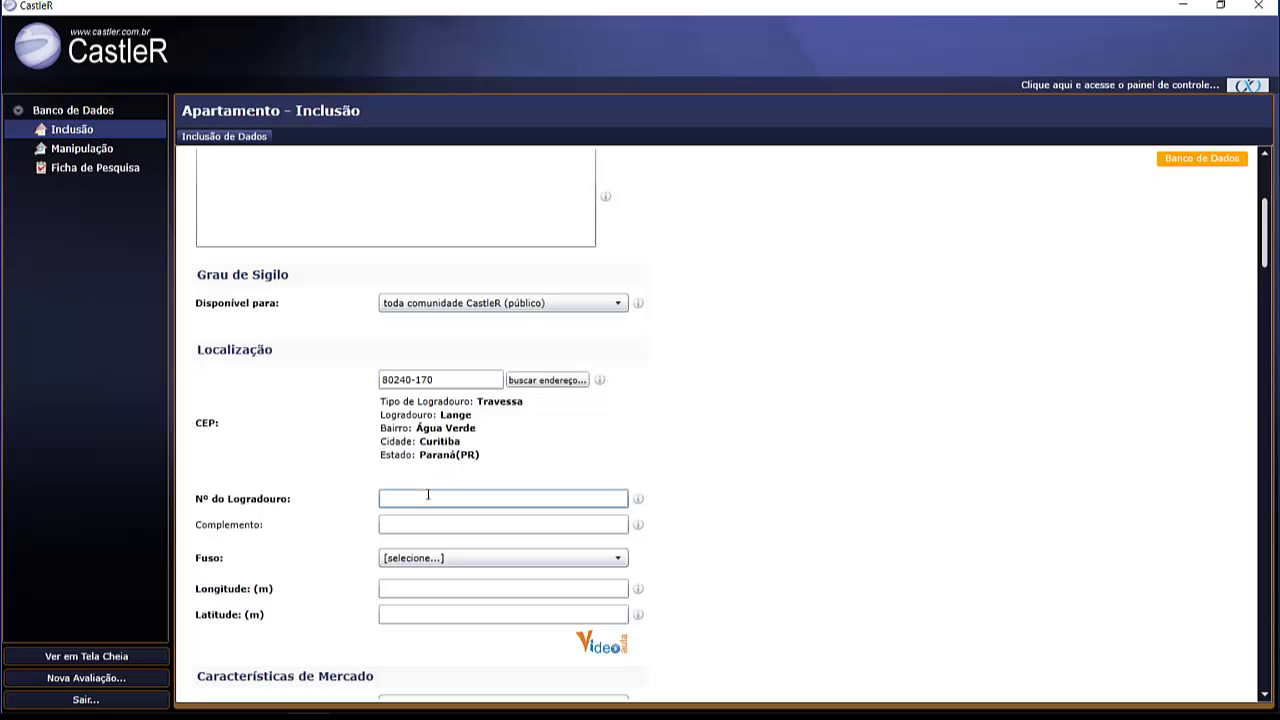
key(Tab)
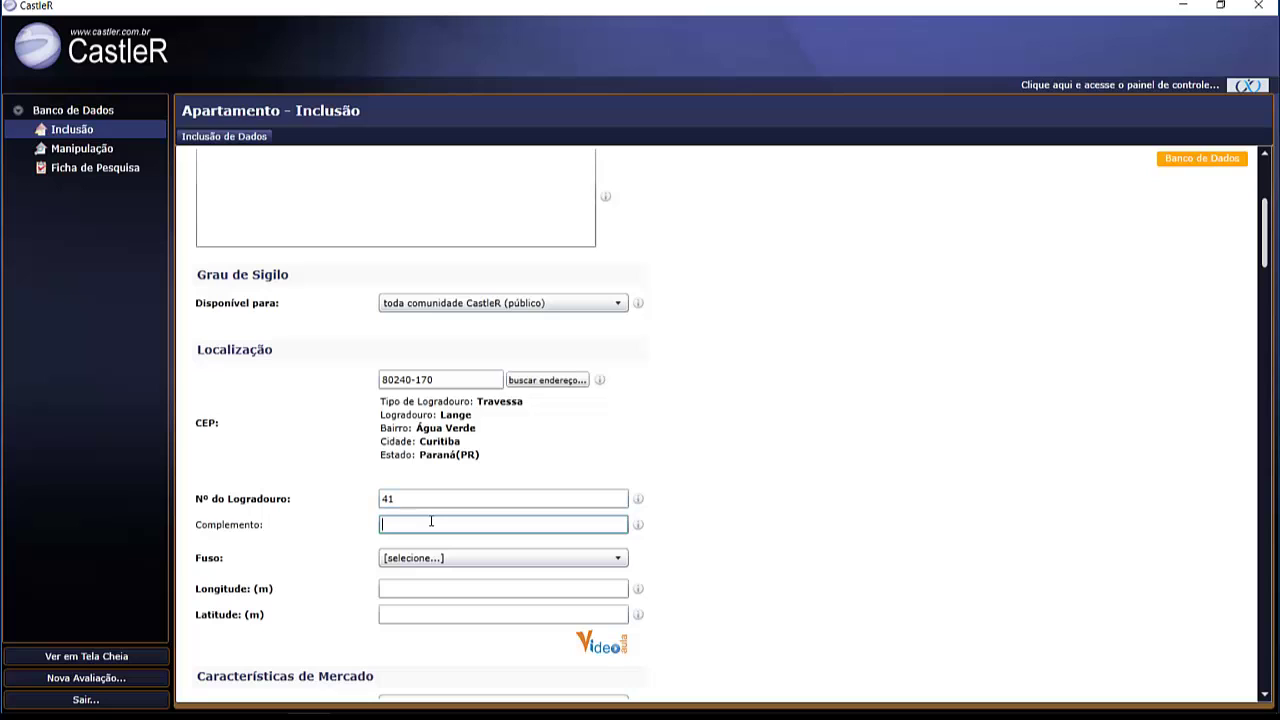
- Choose UTM zone 22J and enter longitude 672491 and latitude 7184668
scroll(1265, 230, down, 3)
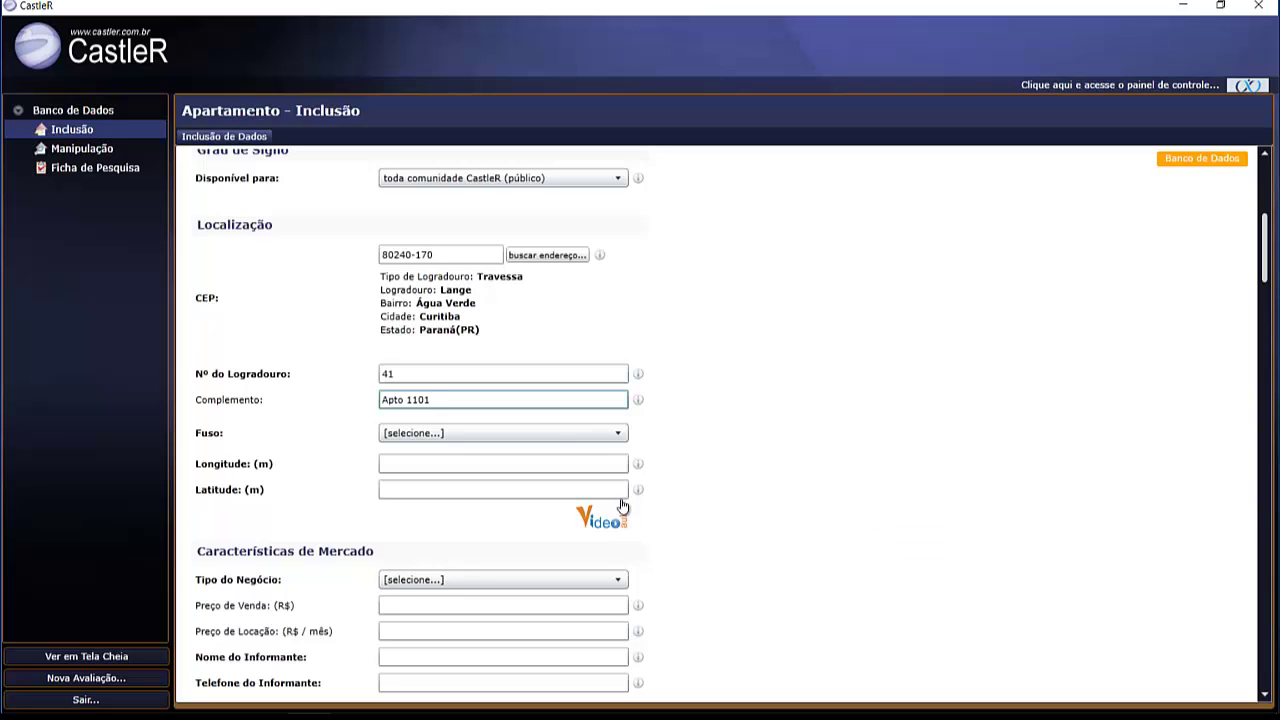
click(573, 437)
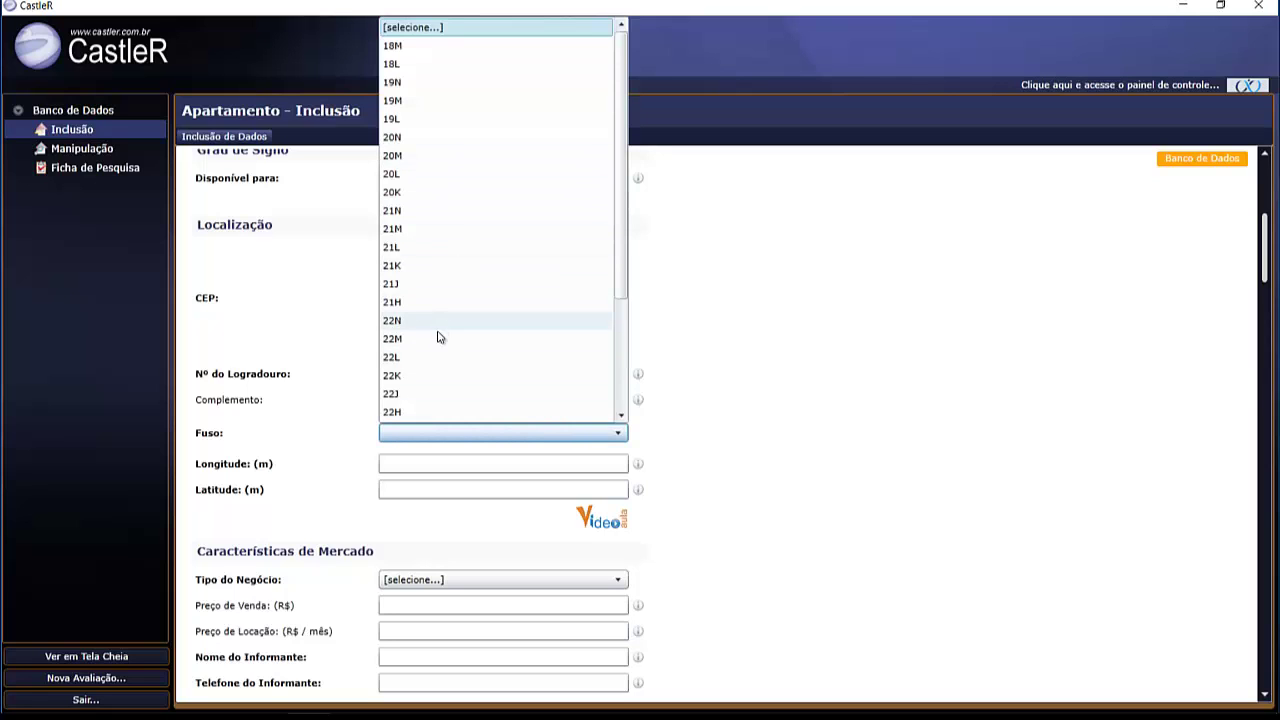
click(437, 394)
click(428, 462)
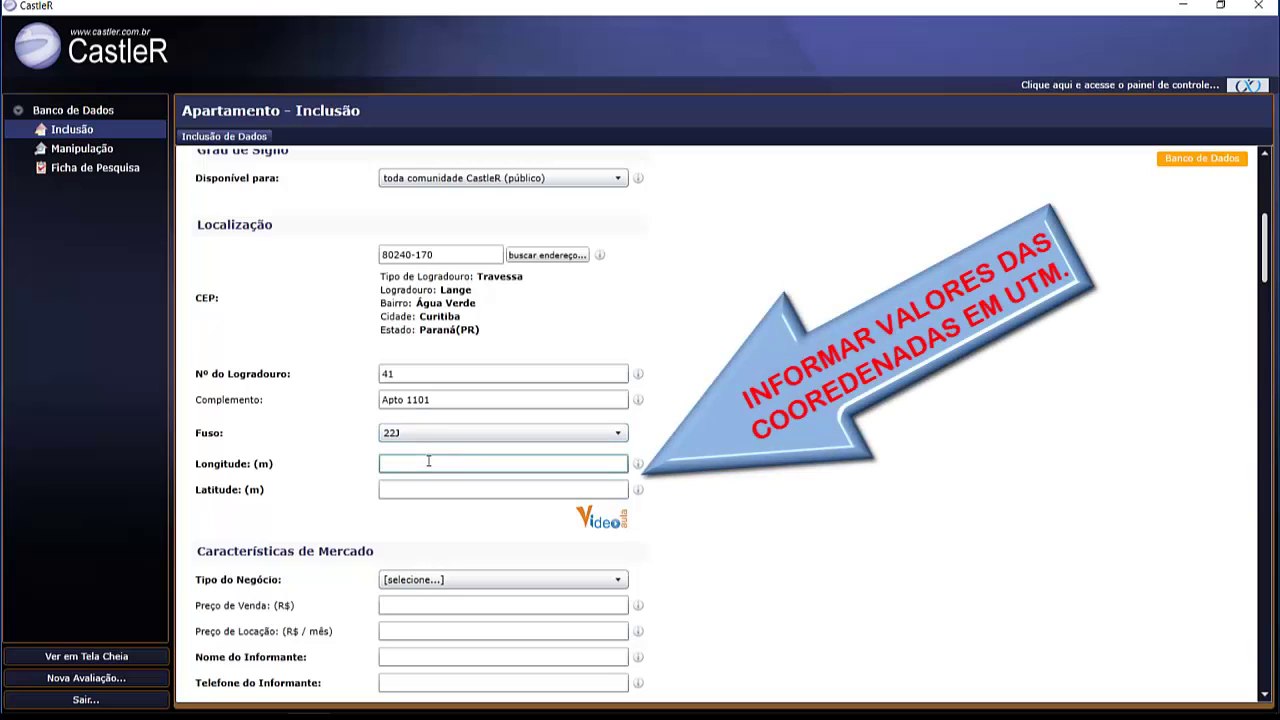
text(672491)
key(Tab)
text(7)
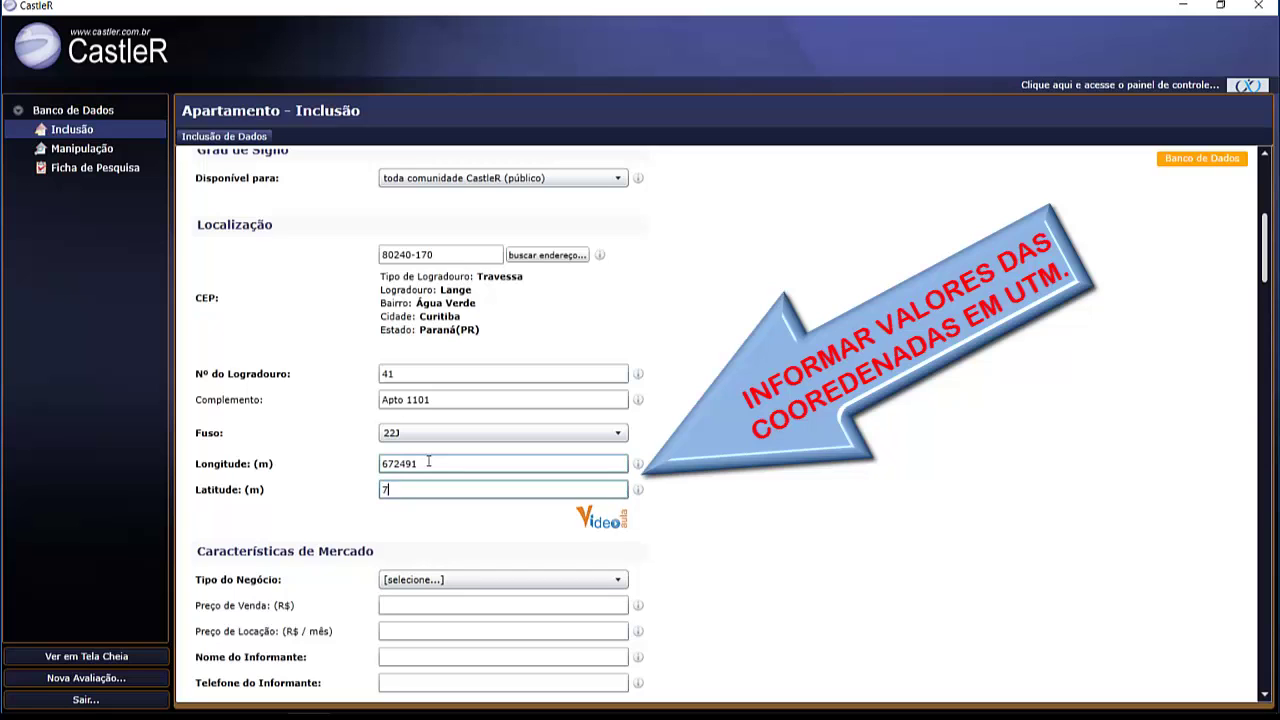
text(184668)
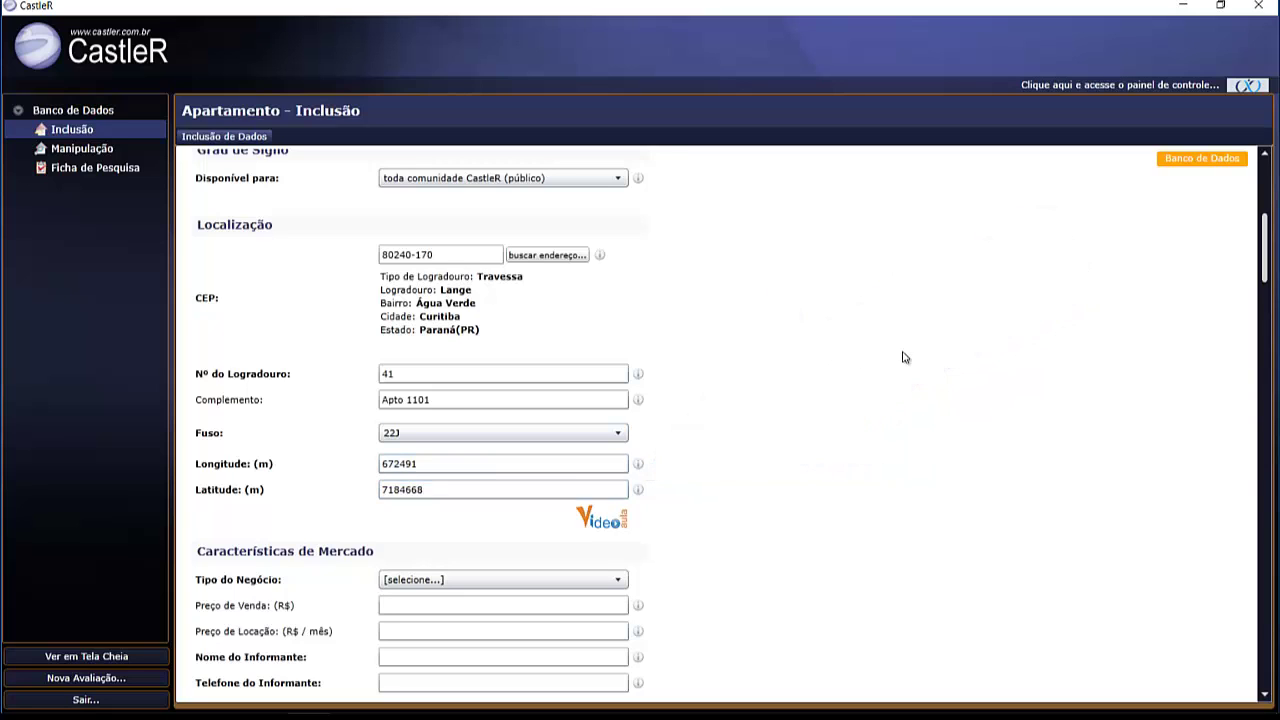
scroll(1275, 265, down, 3)
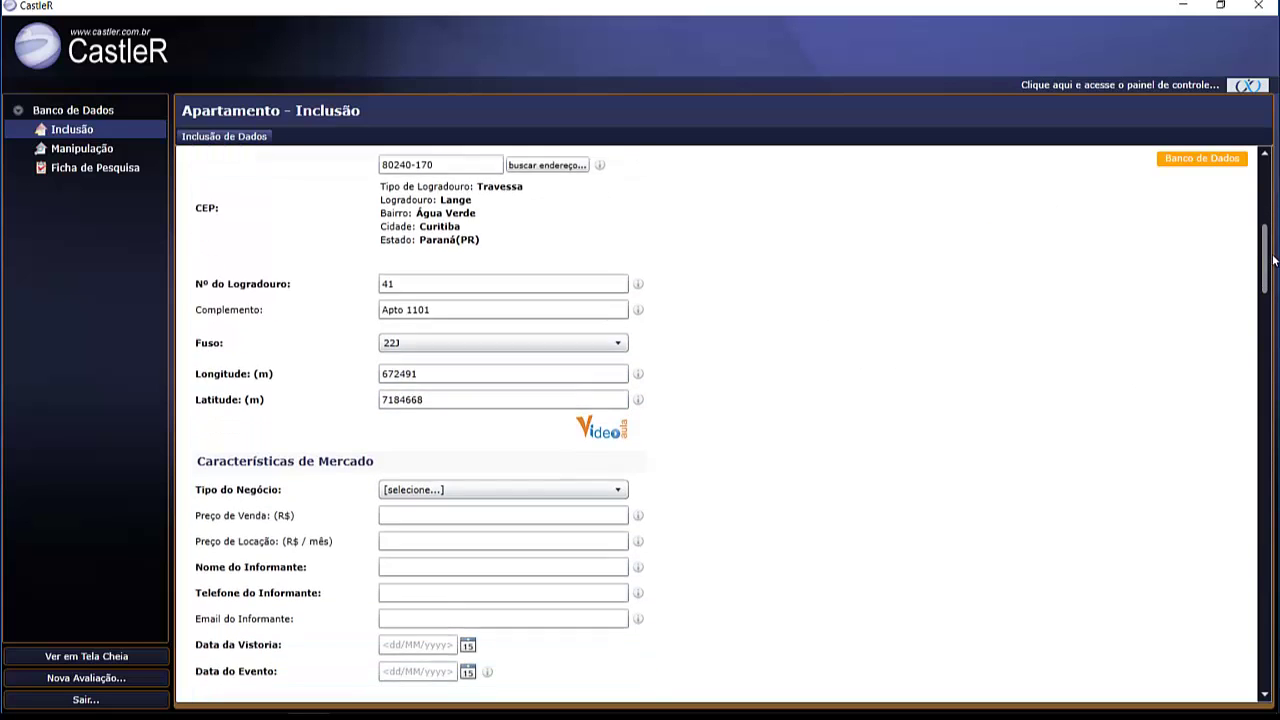
- Set the business type to Oferta with a sale price of 1.150.000,00
scroll(1275, 265, down, 1)
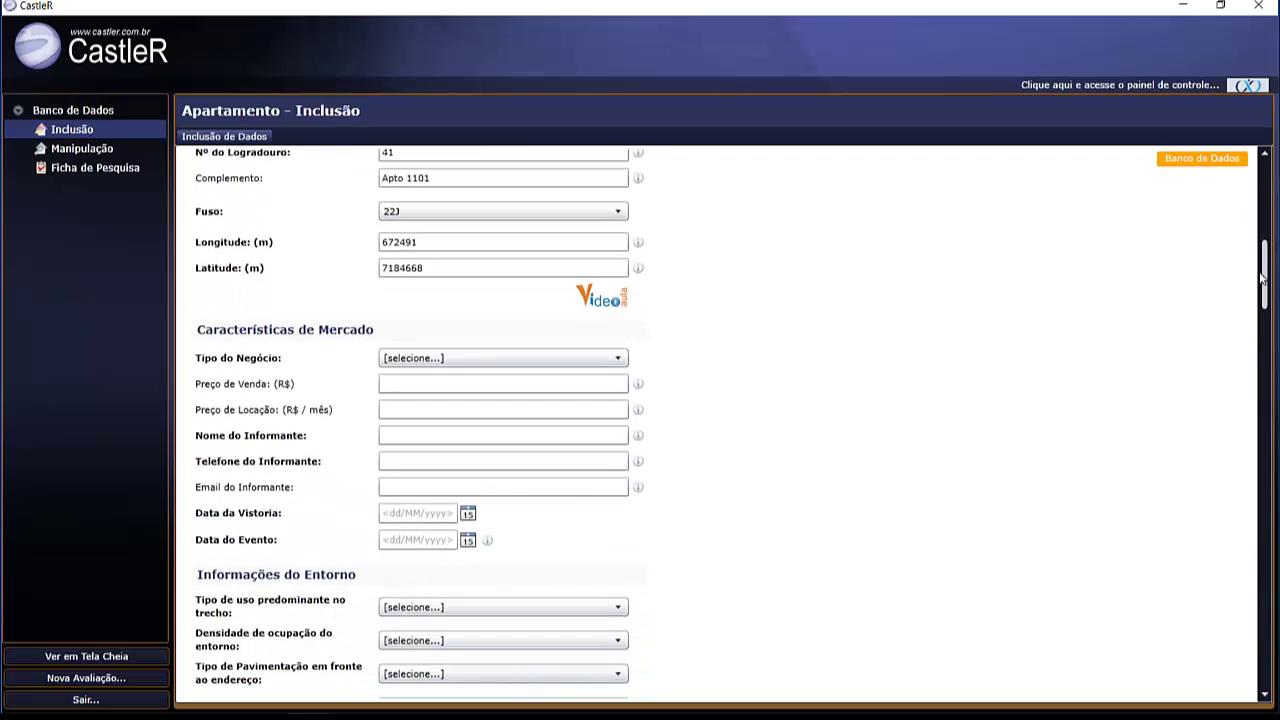
click(552, 360)
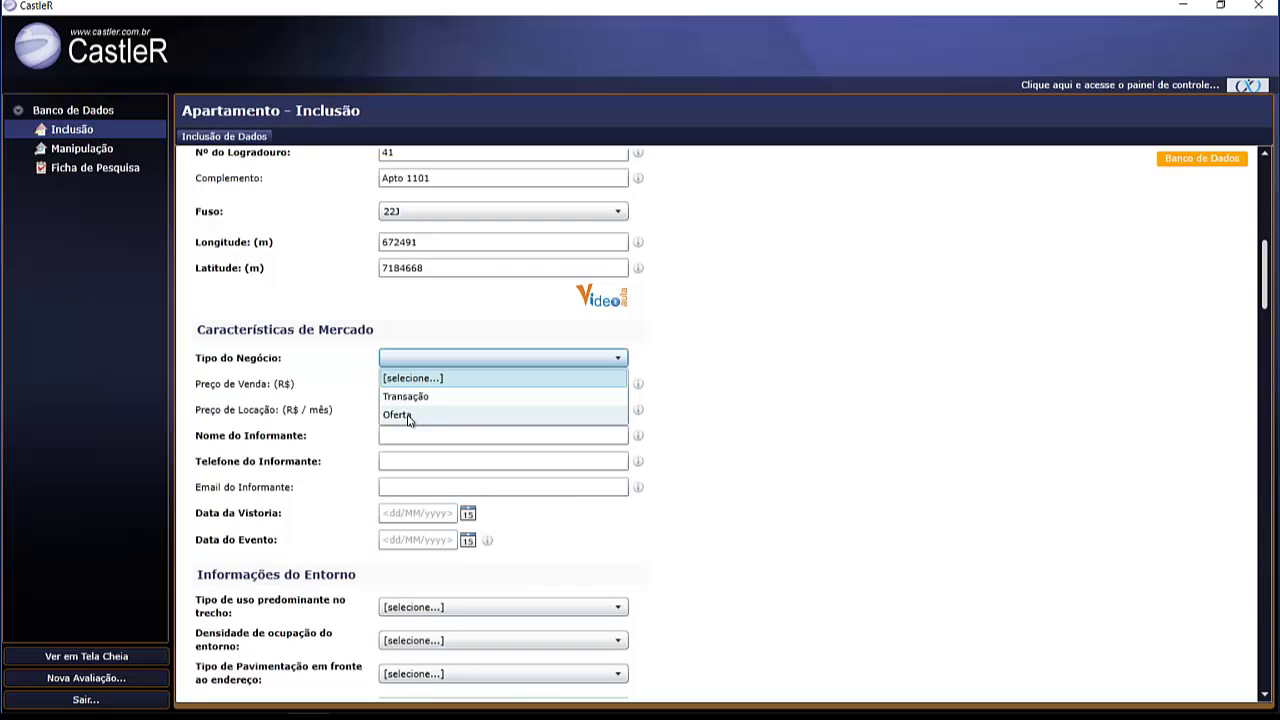
click(410, 417)
click(420, 386)
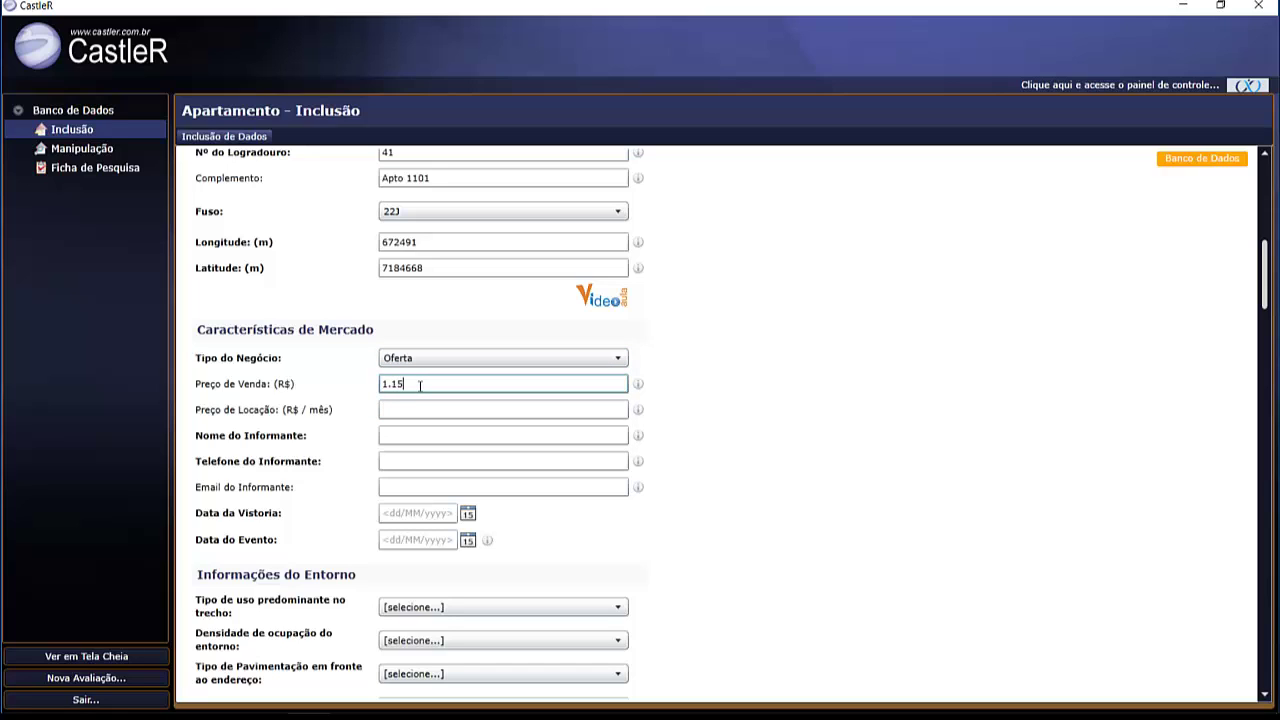
text(1.150.0000,00)
key(BackSpace)
- Fill in the informant's name, phone number and e-mail address
click(413, 436)
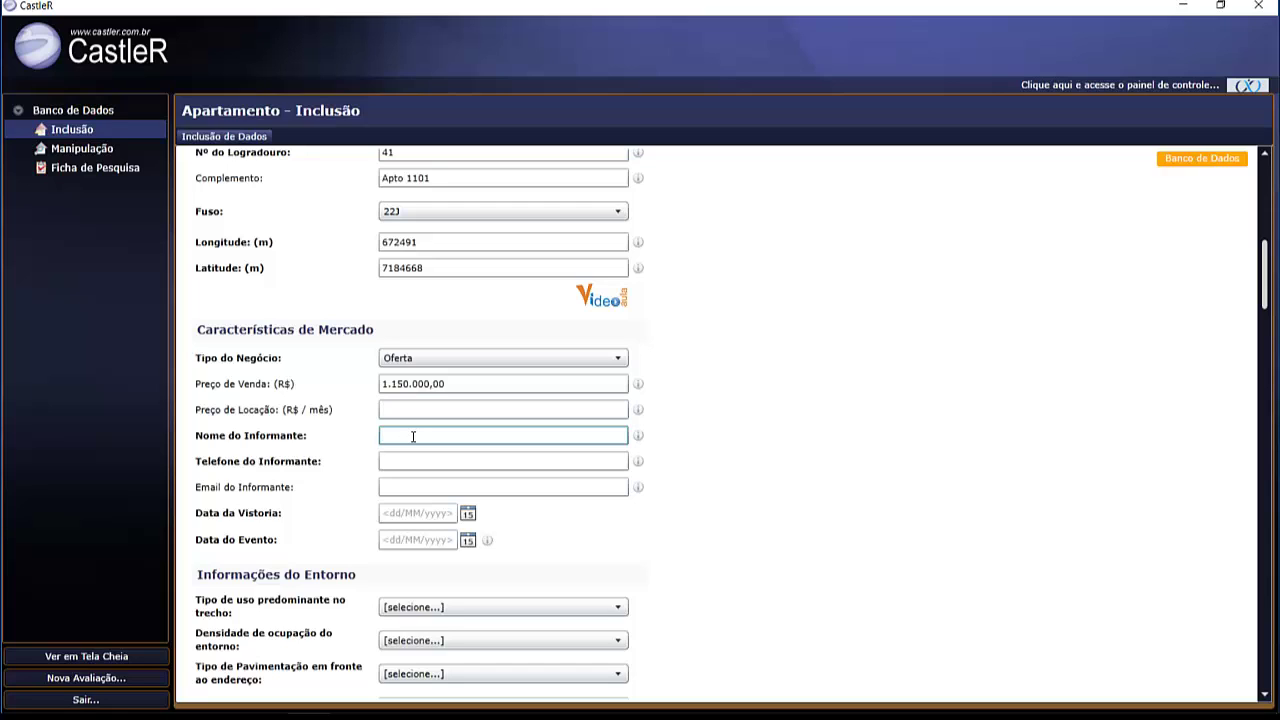
key(Tab)
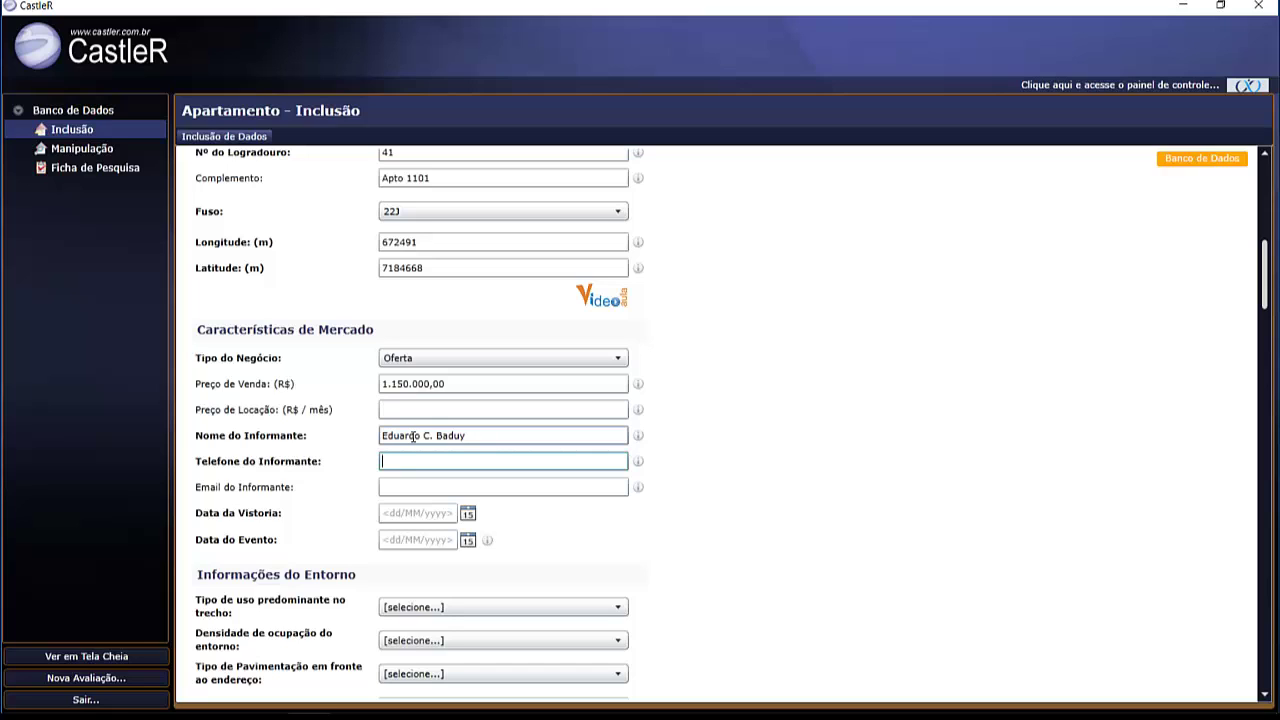
text((41) 9999-9999)
key(Tab)
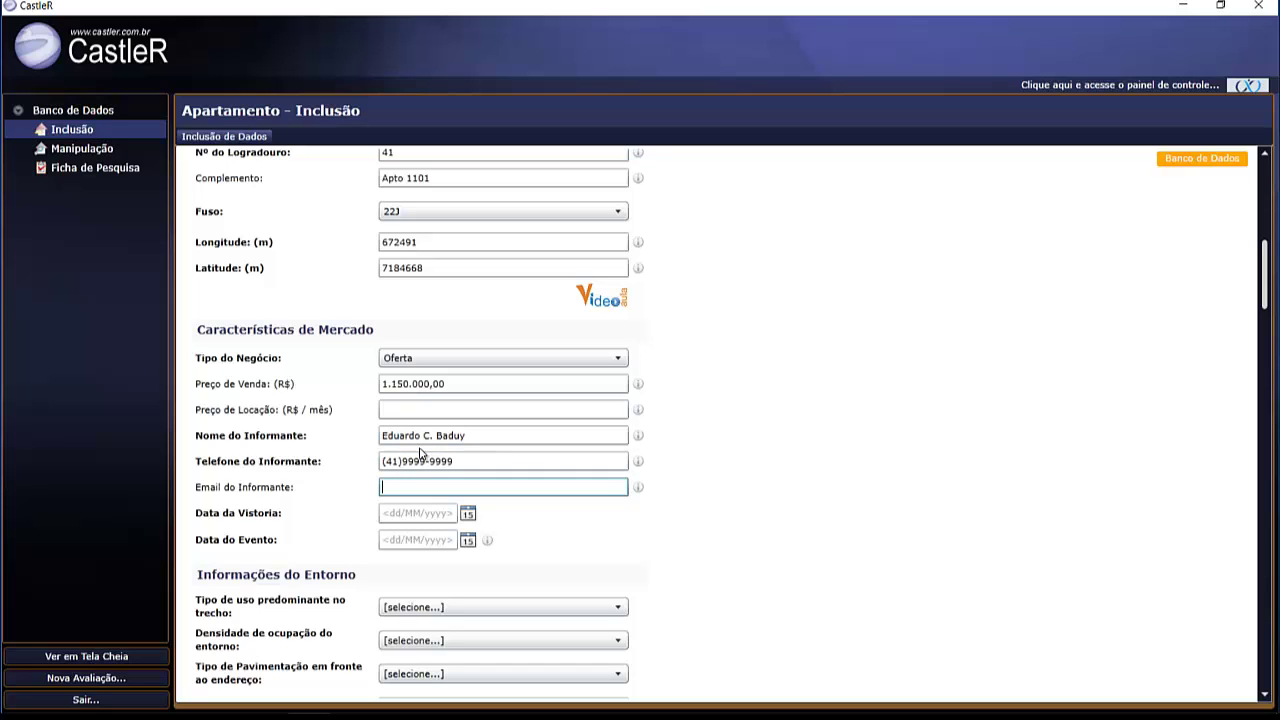
- Set the inspection date to 30/08/2016 using the calendar
scroll(838, 419, down, 1)
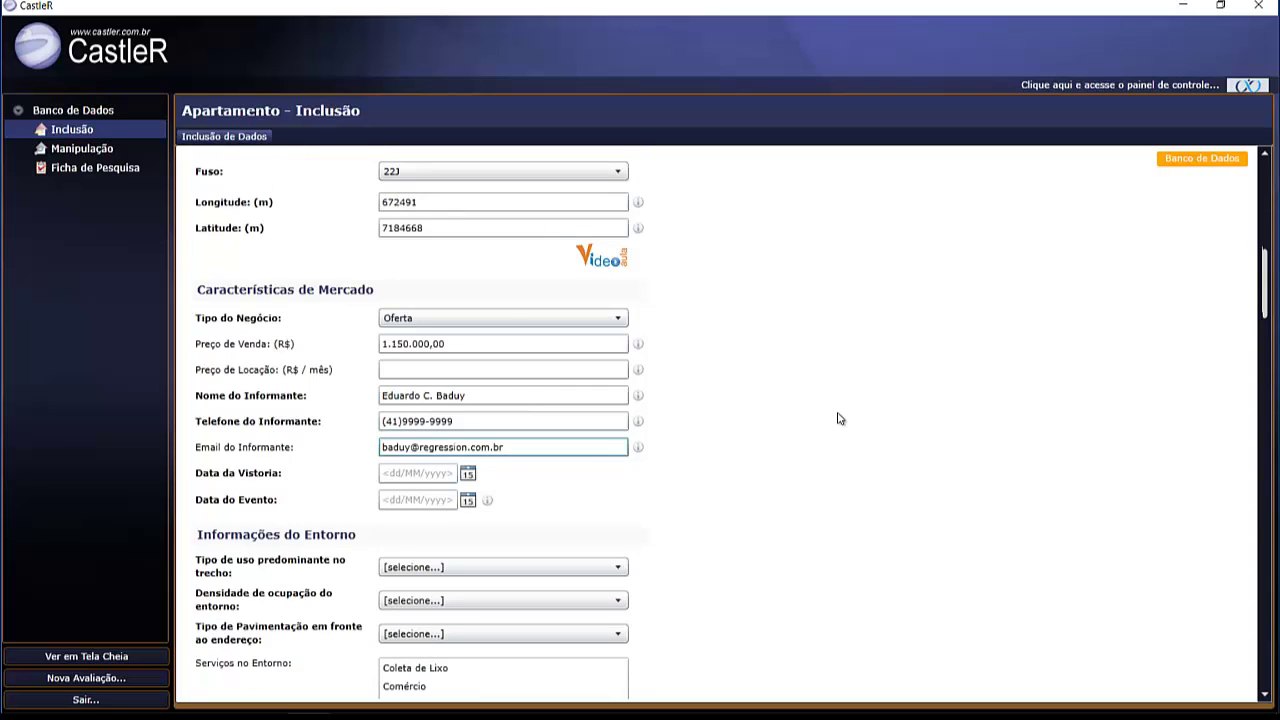
scroll(838, 419, down, 3)
scroll(427, 345, down, 1)
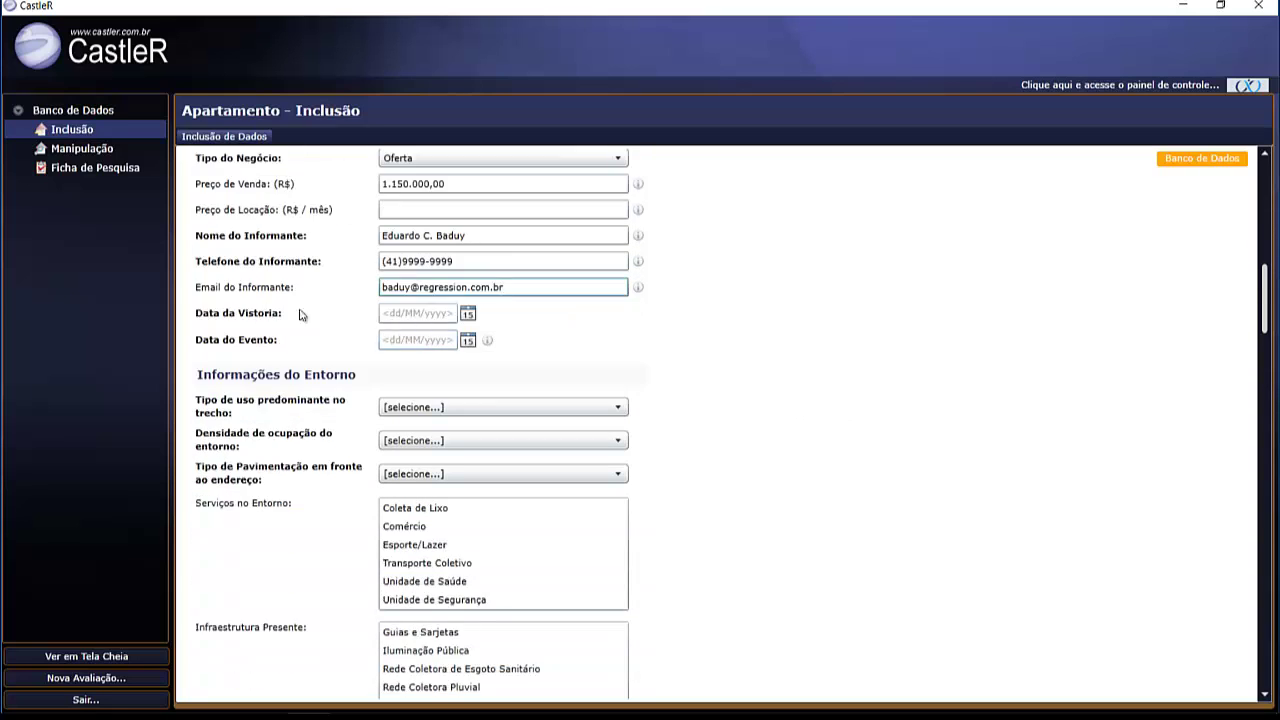
click(468, 316)
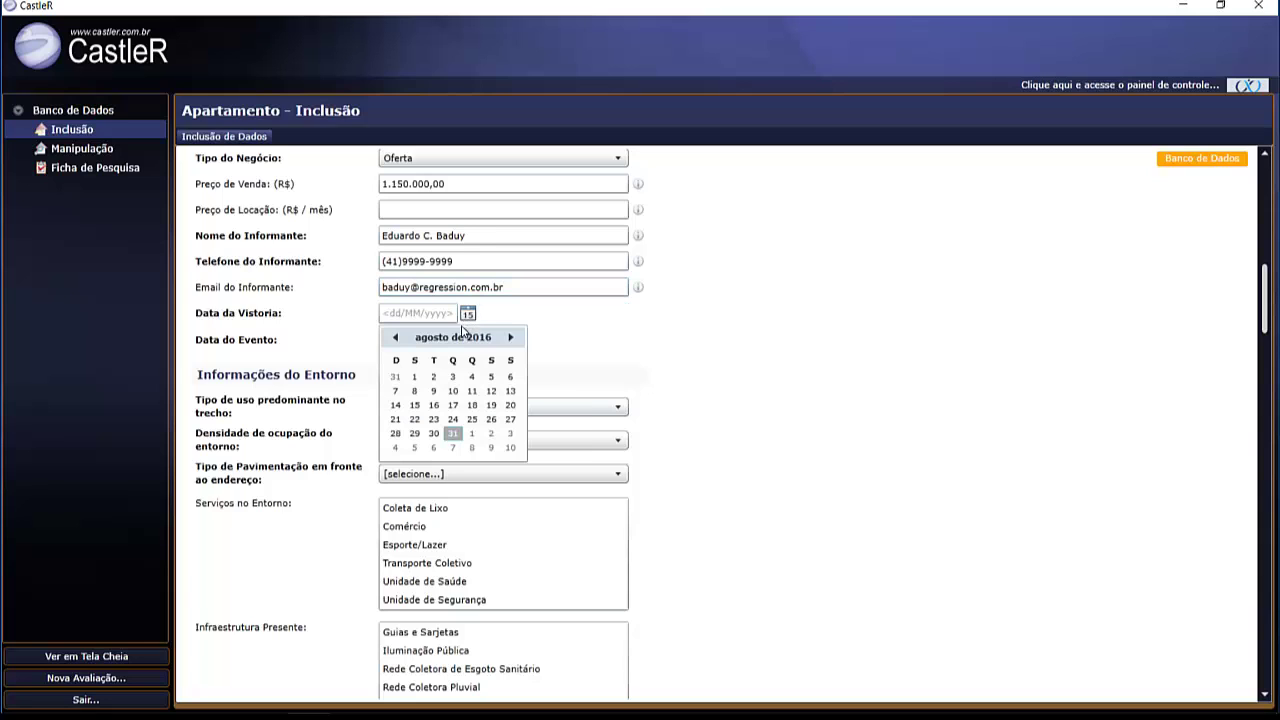
click(433, 433)
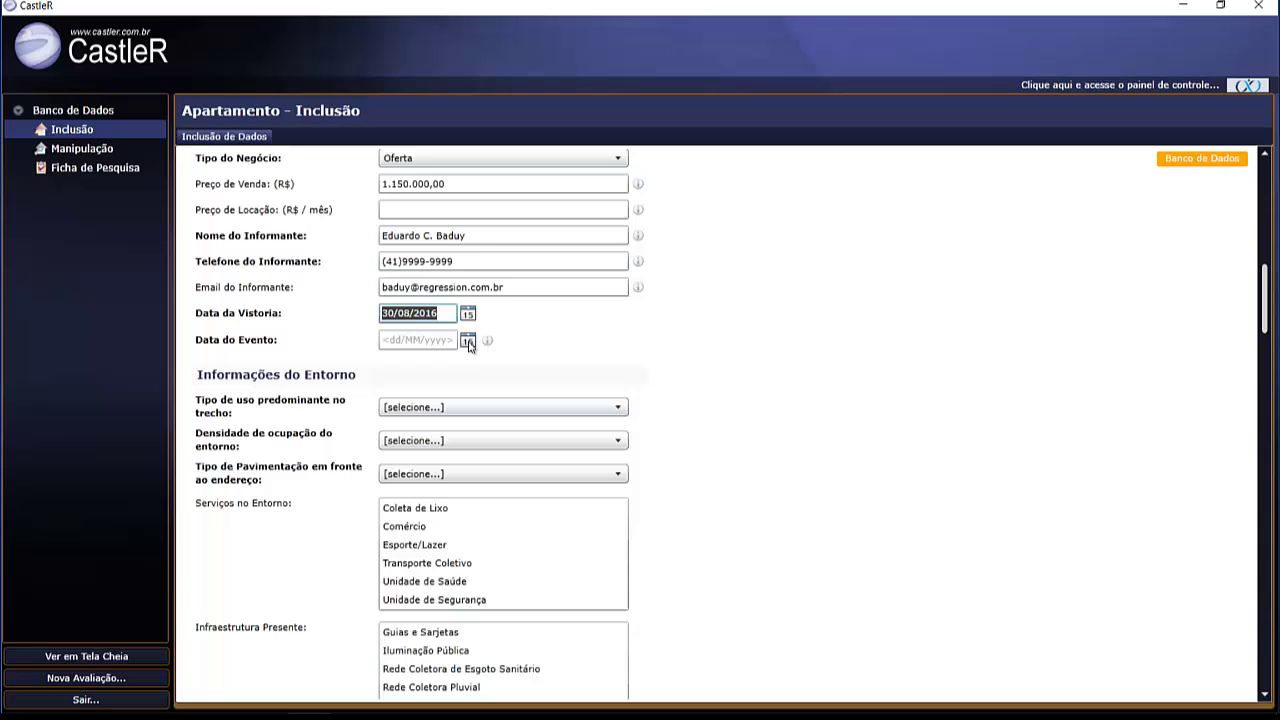
- Set the event date to 31/08/2016 using the calendar
click(468, 341)
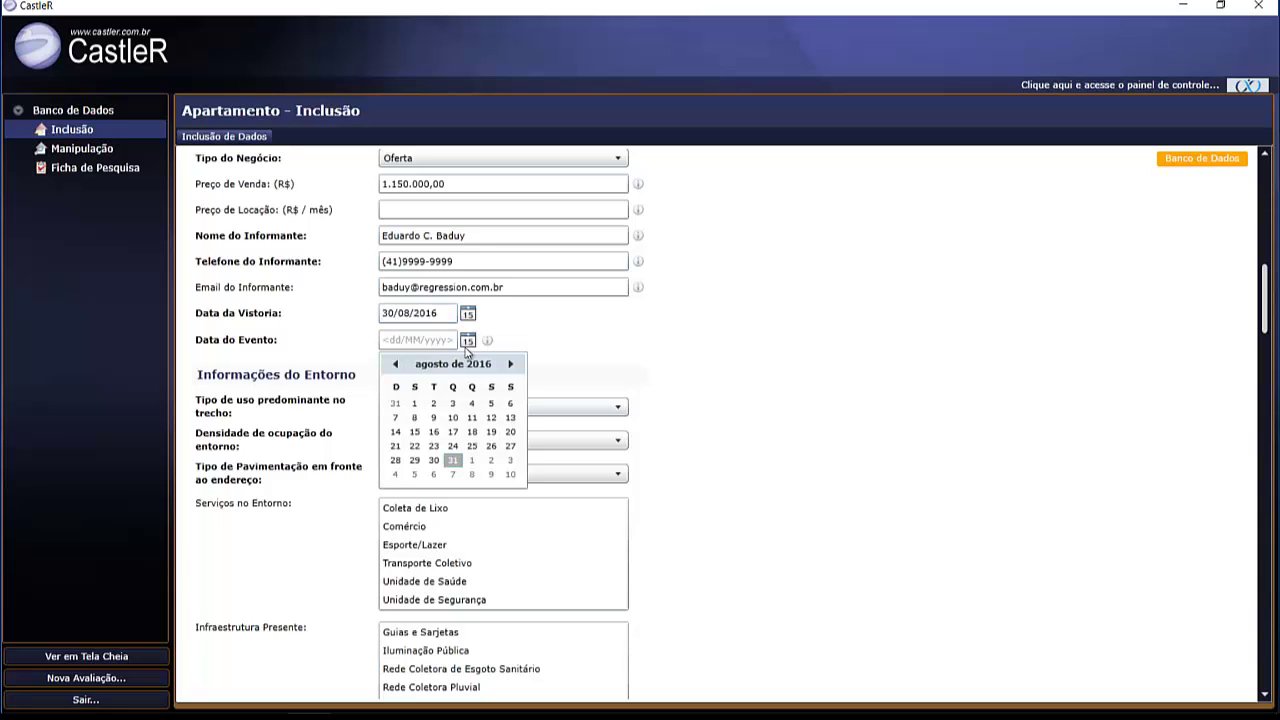
click(455, 460)
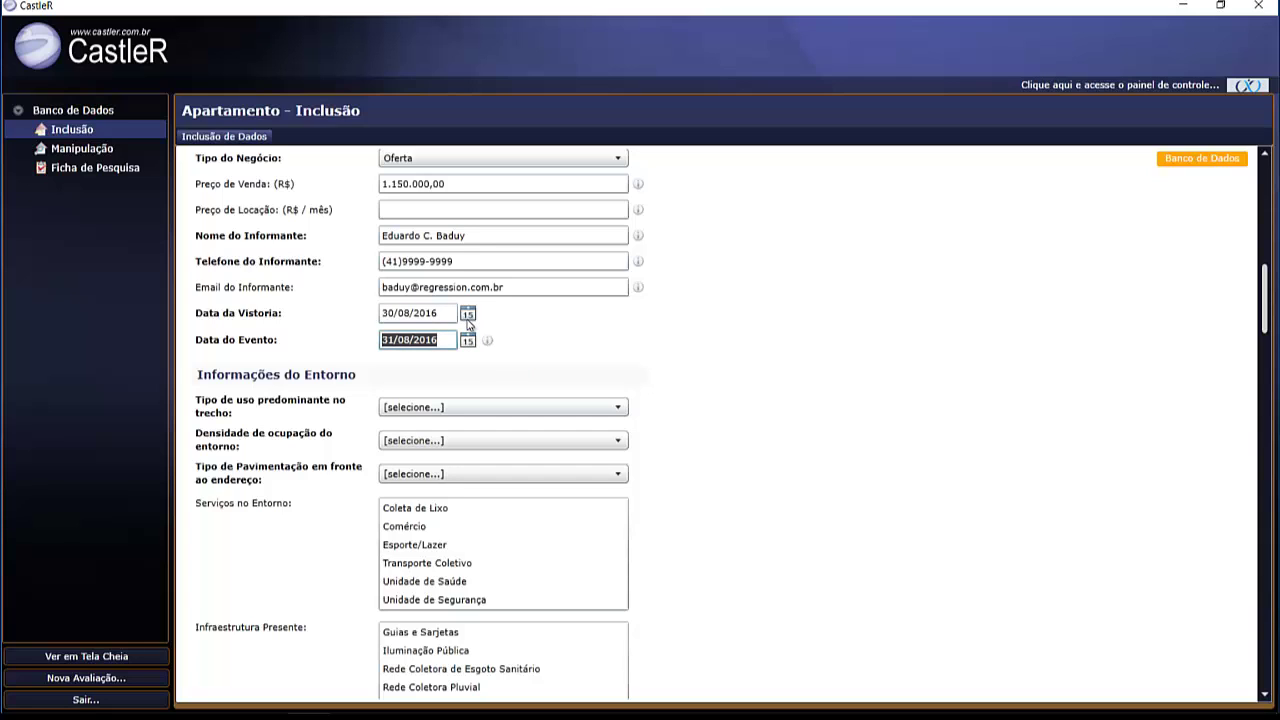
click(767, 352)
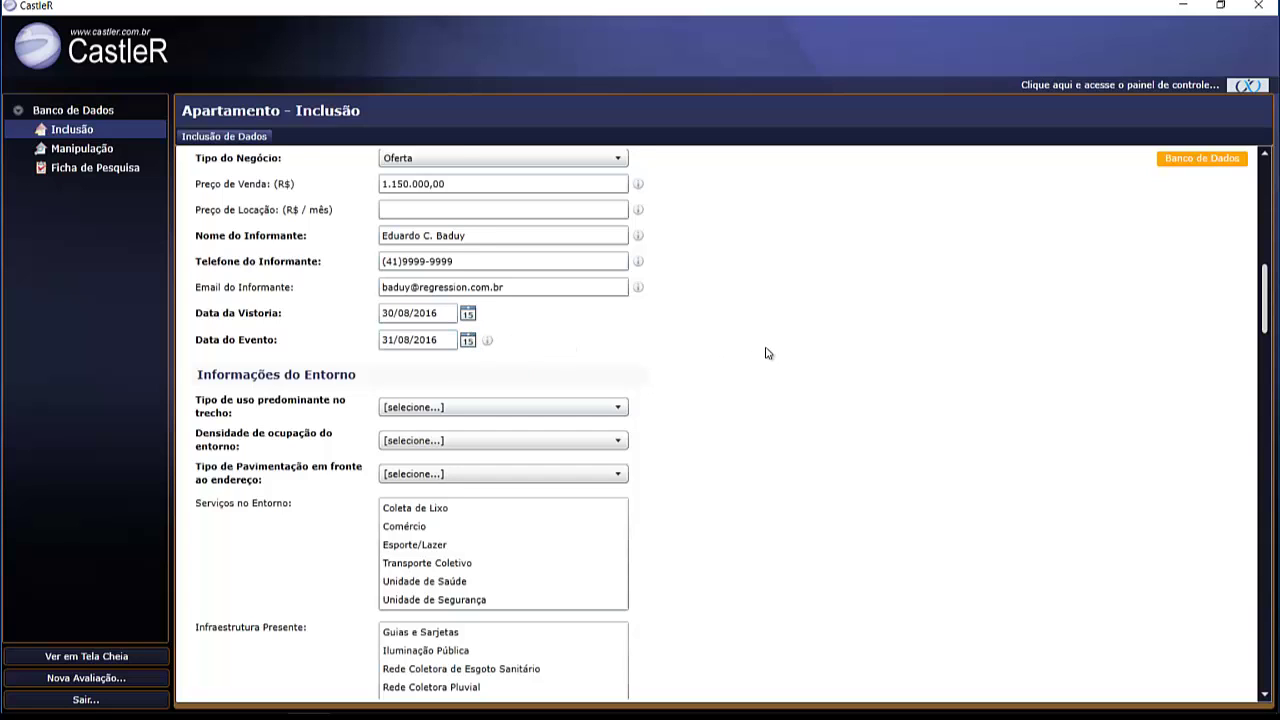
scroll(767, 352, down, 1)
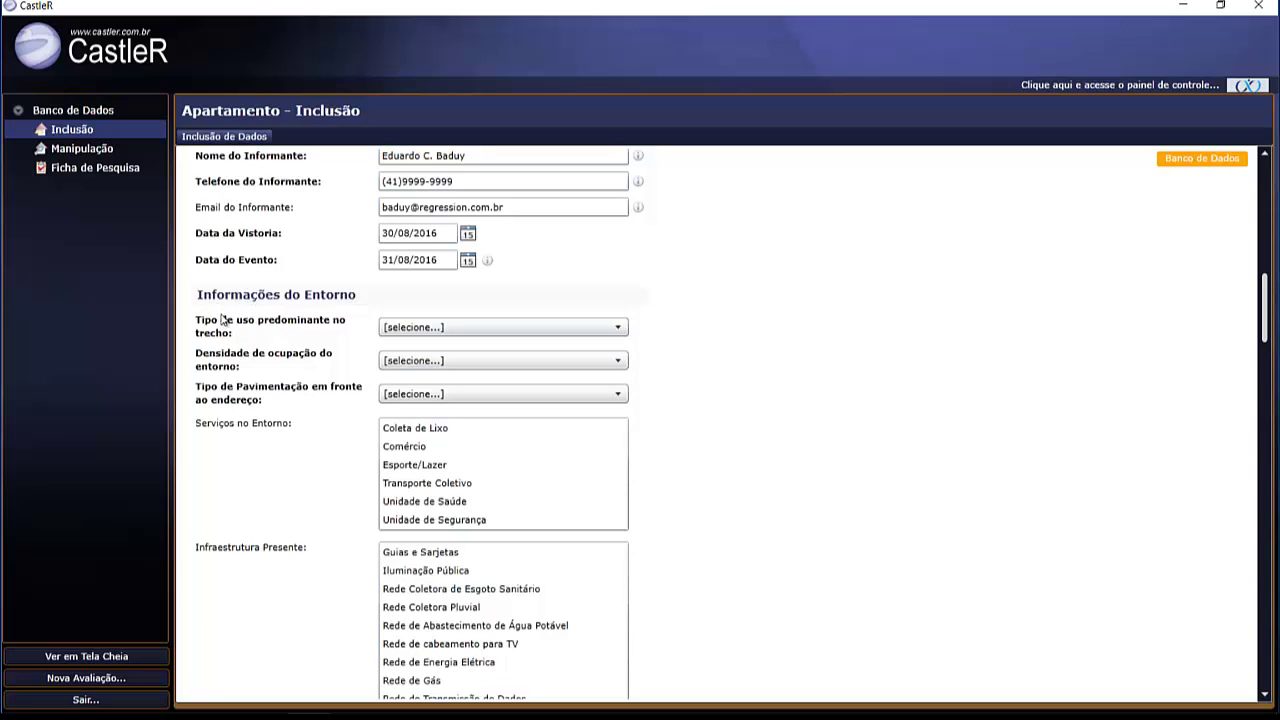
- Set predominant use Residencial Multifamiliar, density Totalmente Ocupado and paving Pavimentação Asfáltica
click(458, 328)
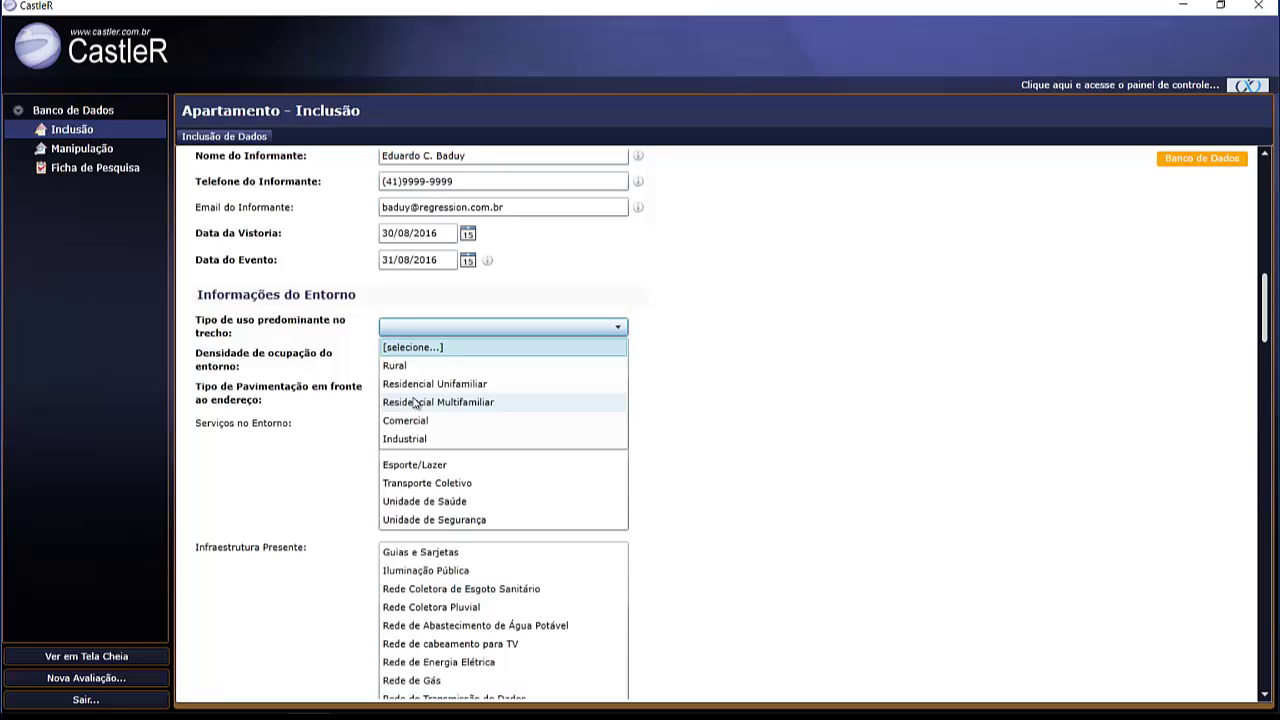
click(415, 403)
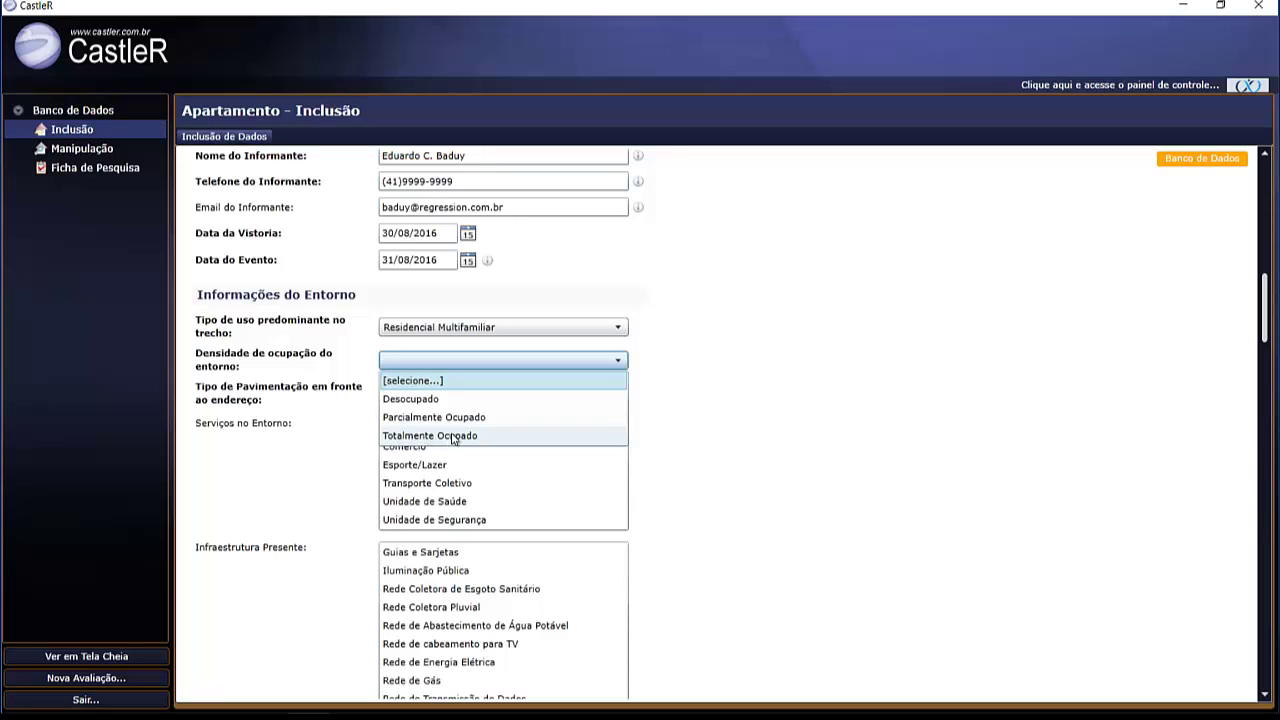
click(454, 437)
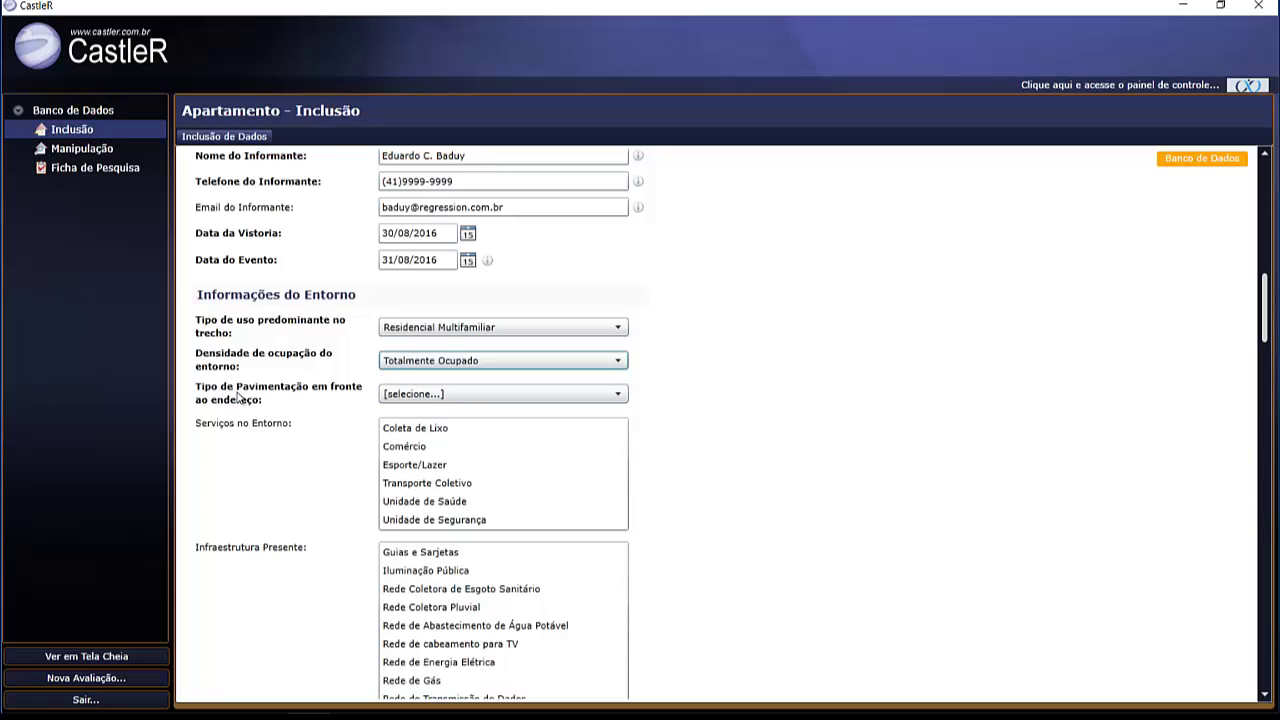
click(457, 395)
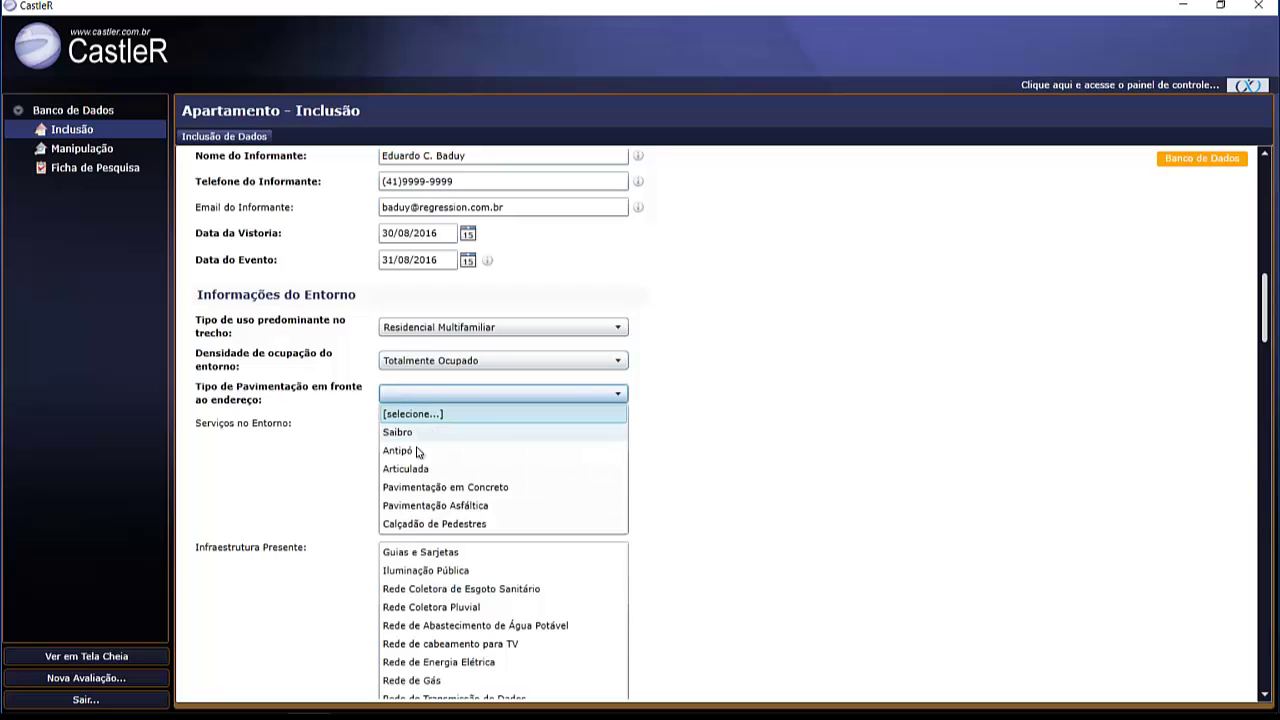
click(437, 506)
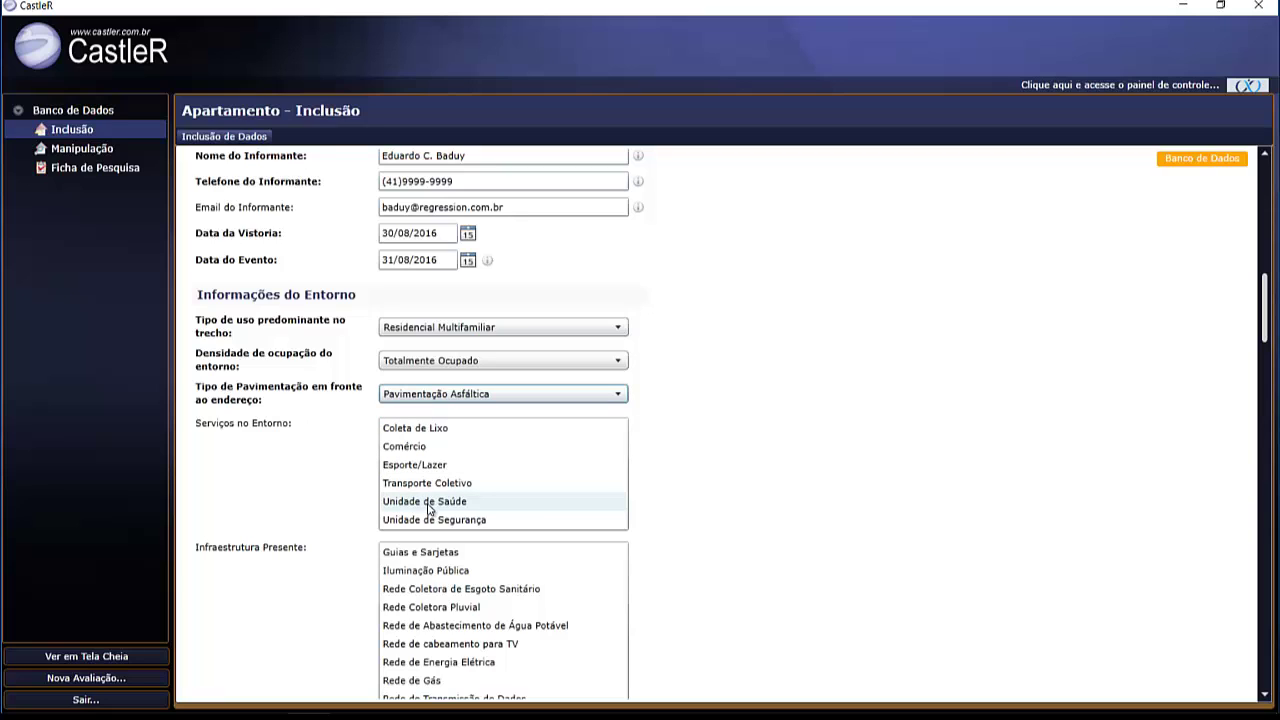
- Mark all six nearby services, from Coleta de Lixo to Unidade de Segurança
click(411, 431)
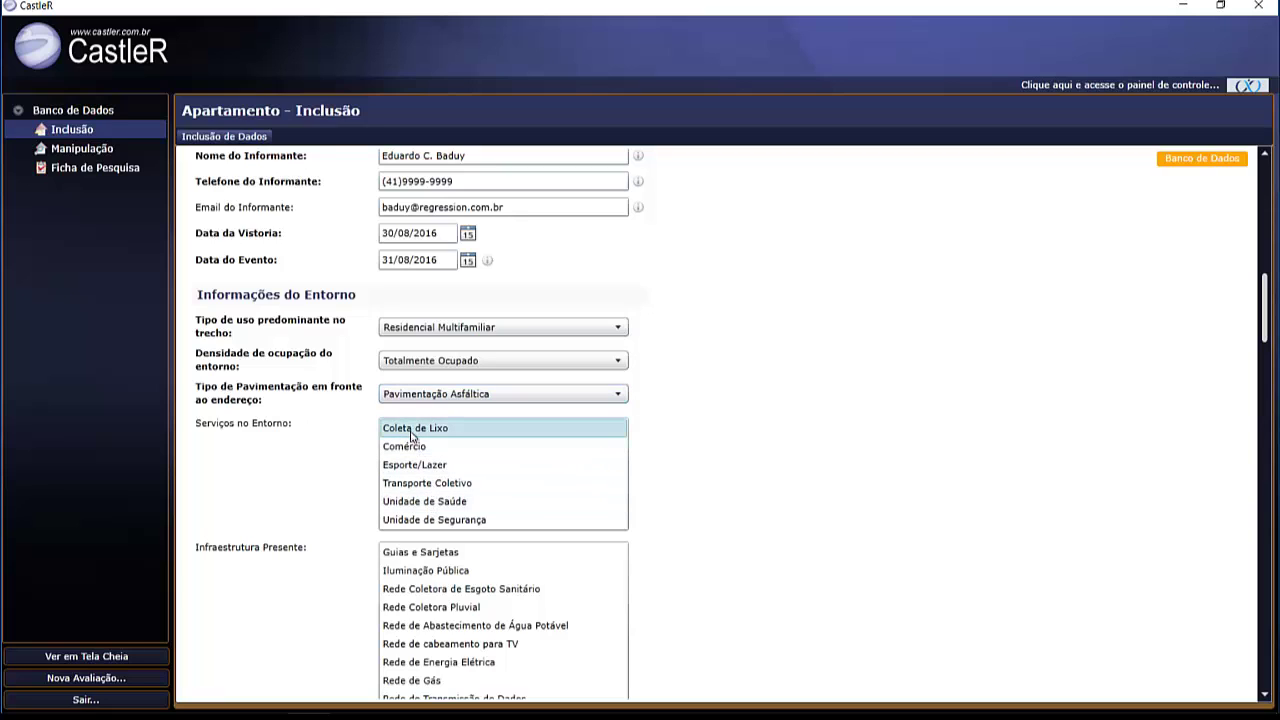
click(416, 449)
click(421, 467)
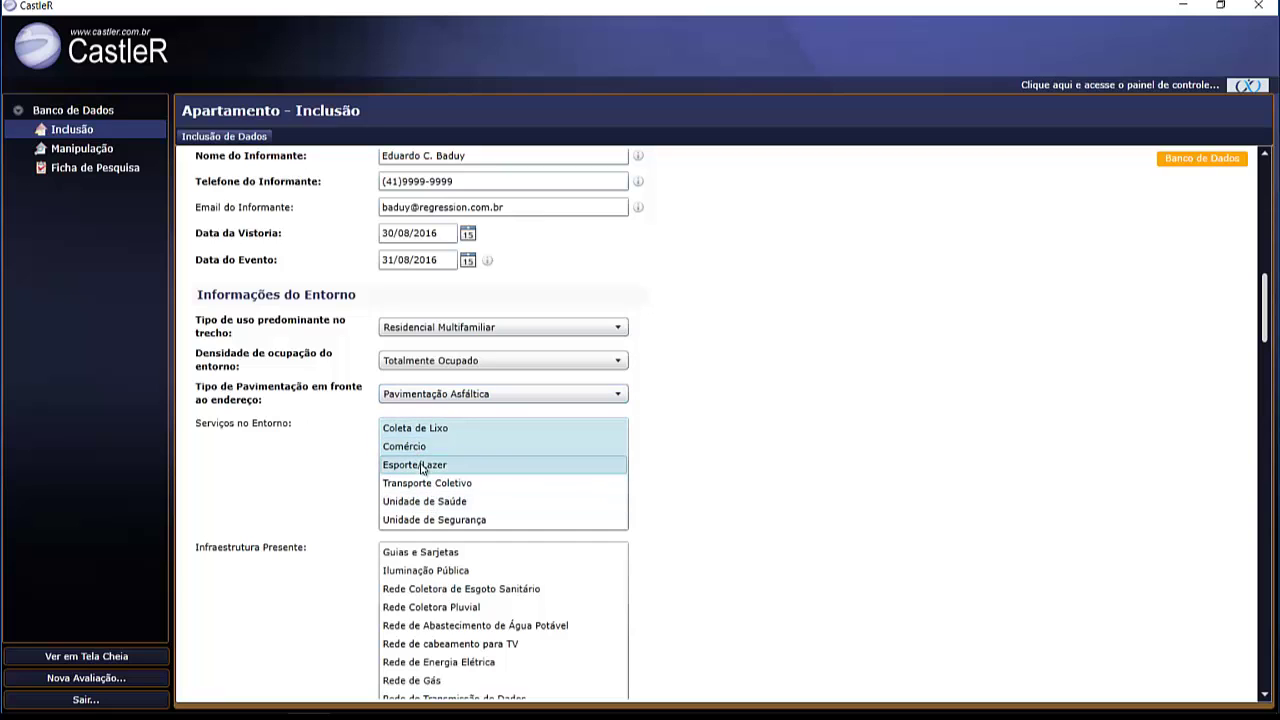
click(429, 486)
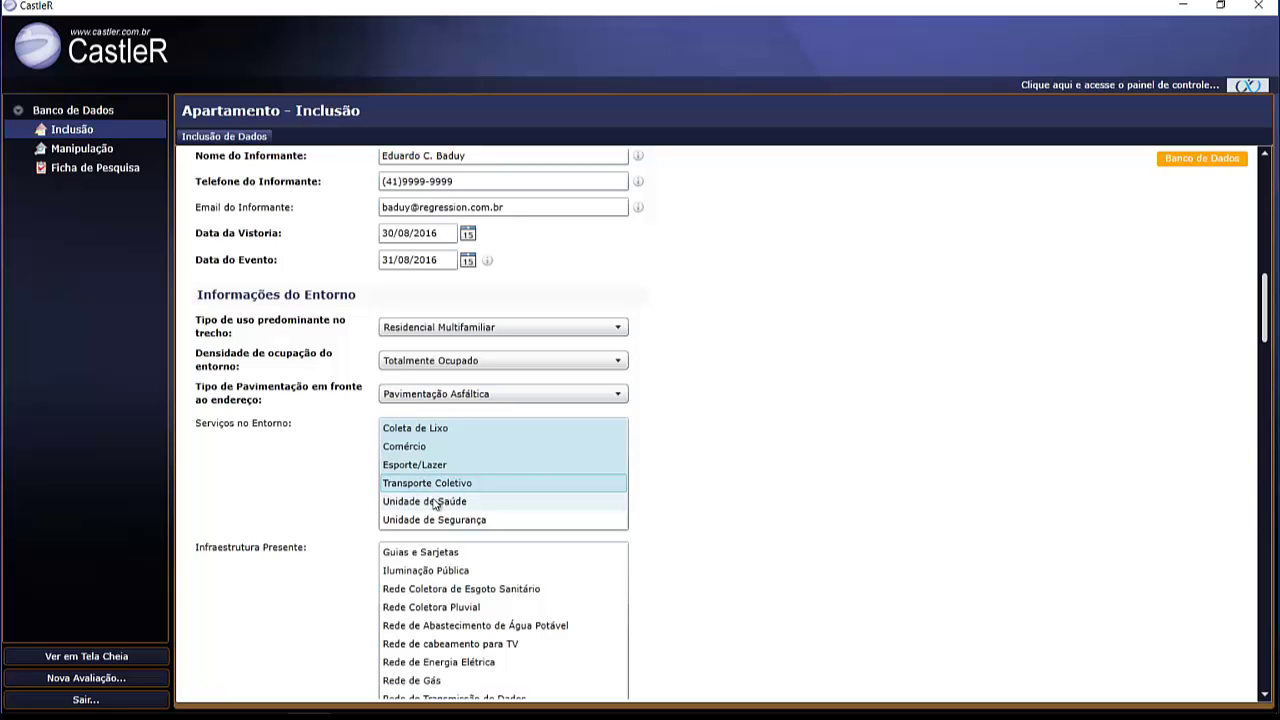
click(435, 501)
click(437, 520)
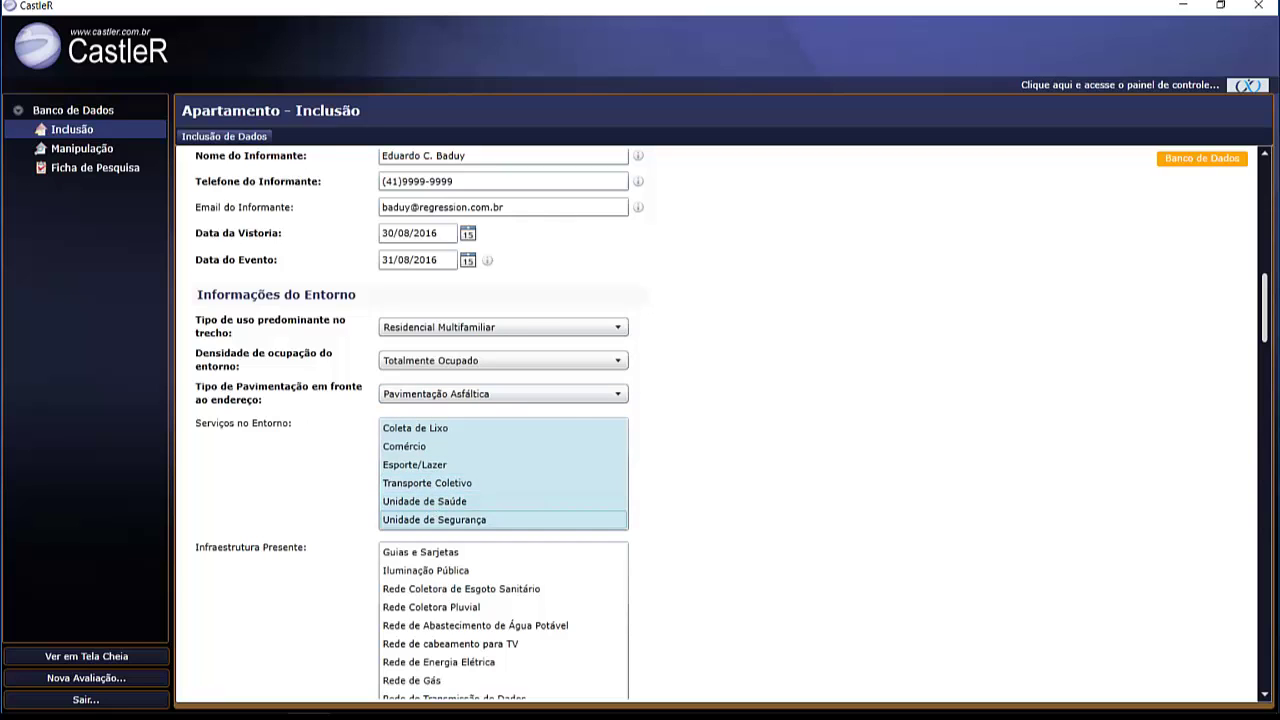
- Select all nine Infraestrutura Presente items, Guias e Sarjetas through Rede de Transmissão de Dados
scroll(745, 392, down, 3)
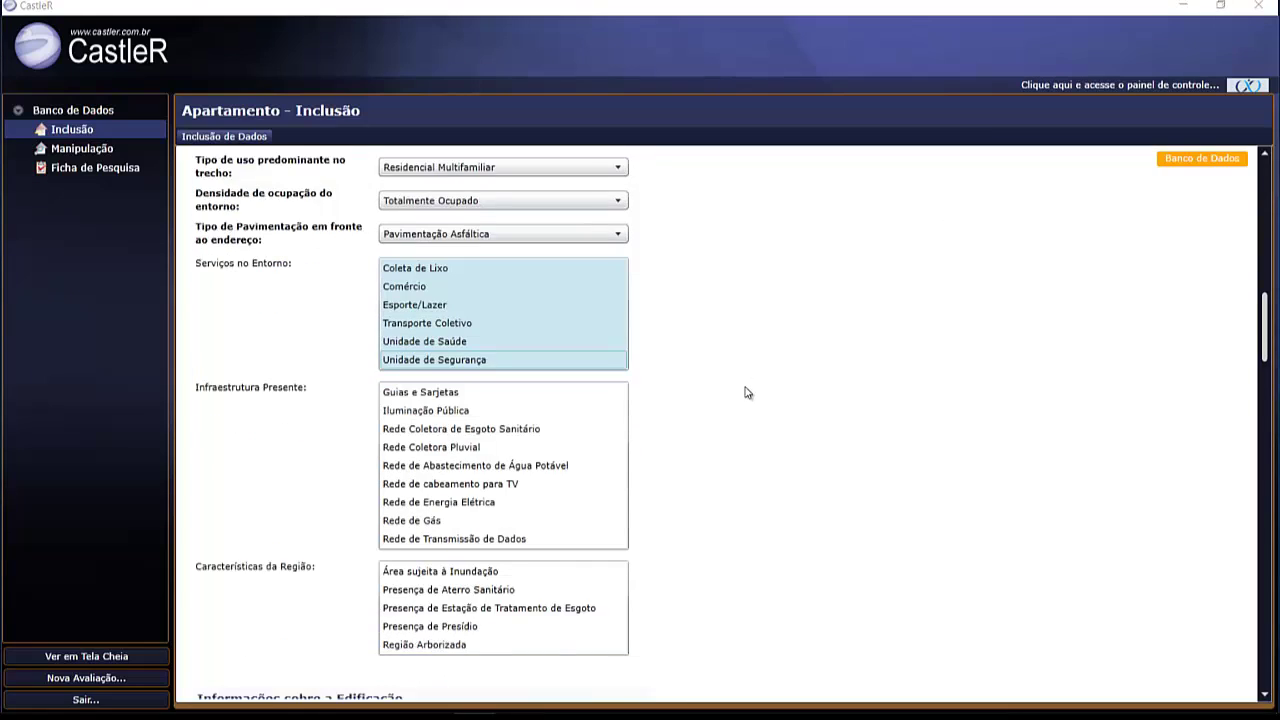
scroll(745, 392, down, 2)
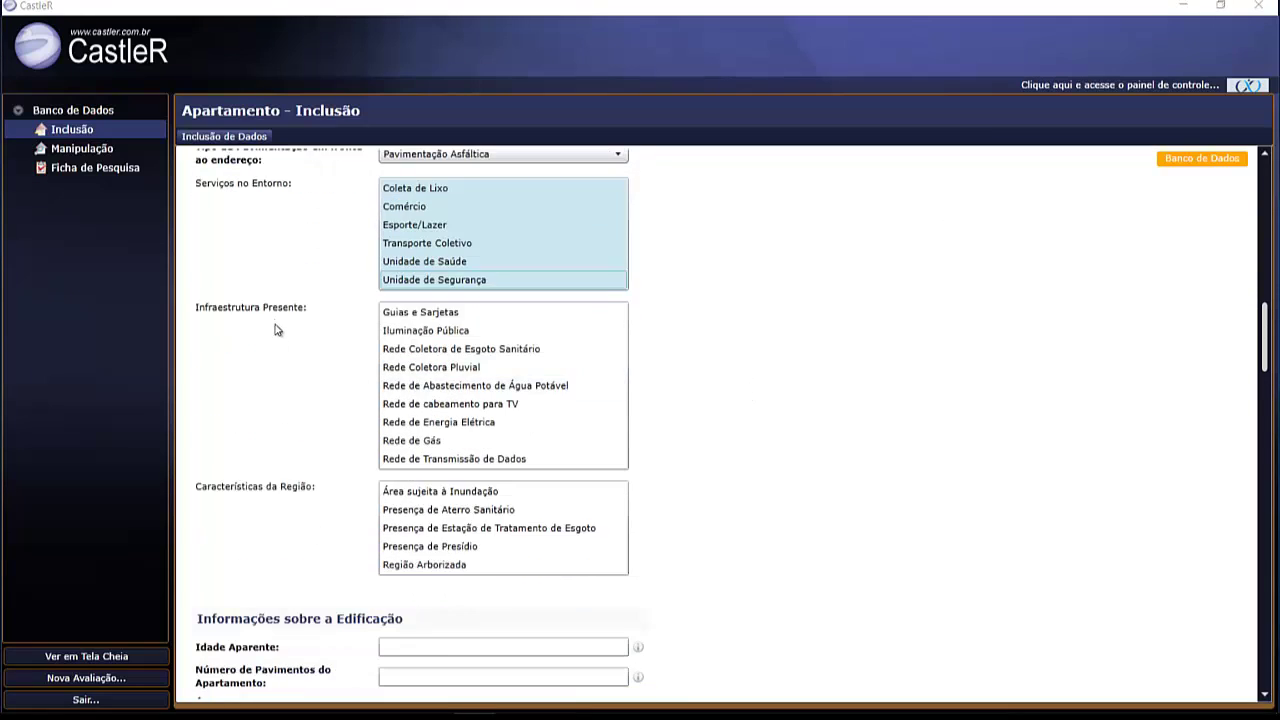
click(399, 314)
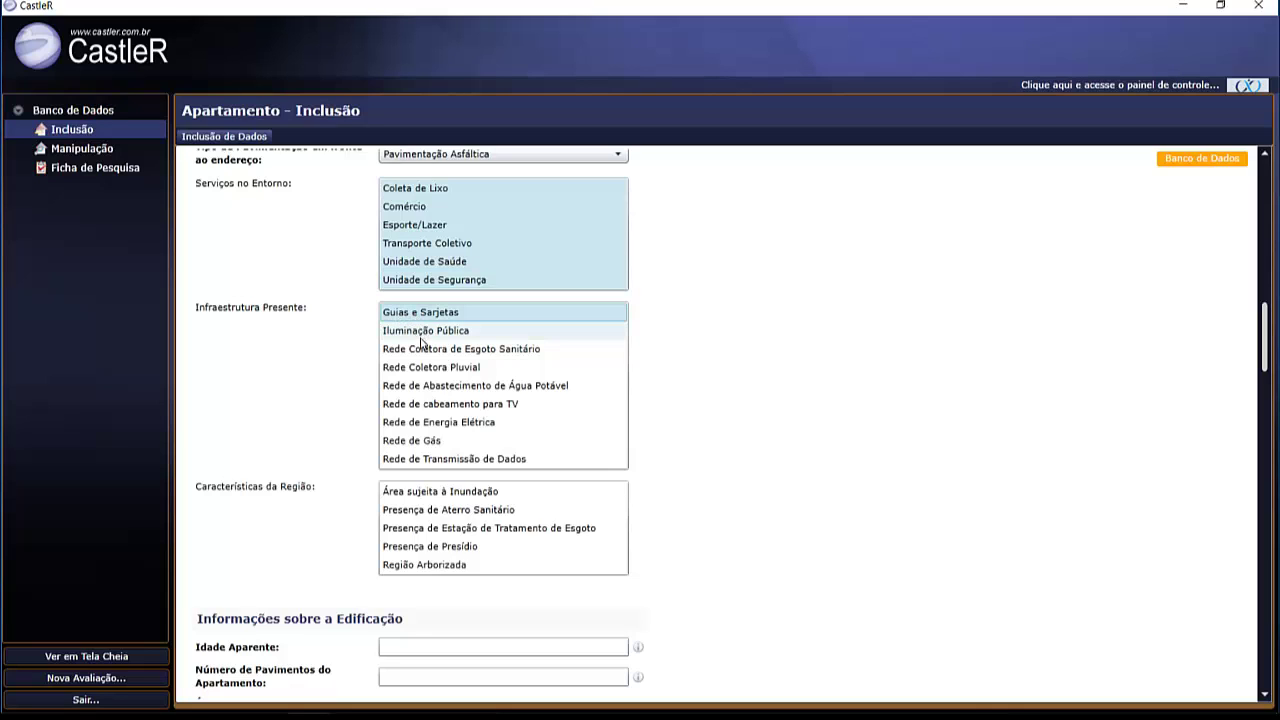
click(424, 334)
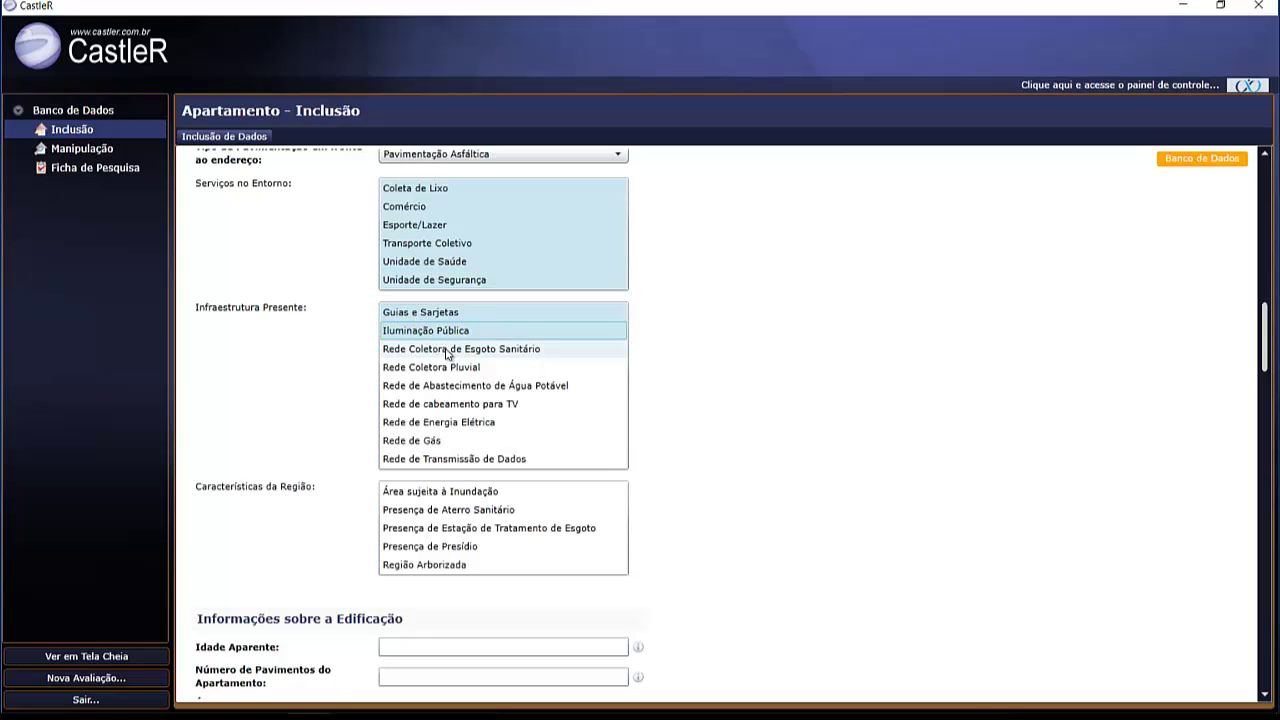
click(447, 350)
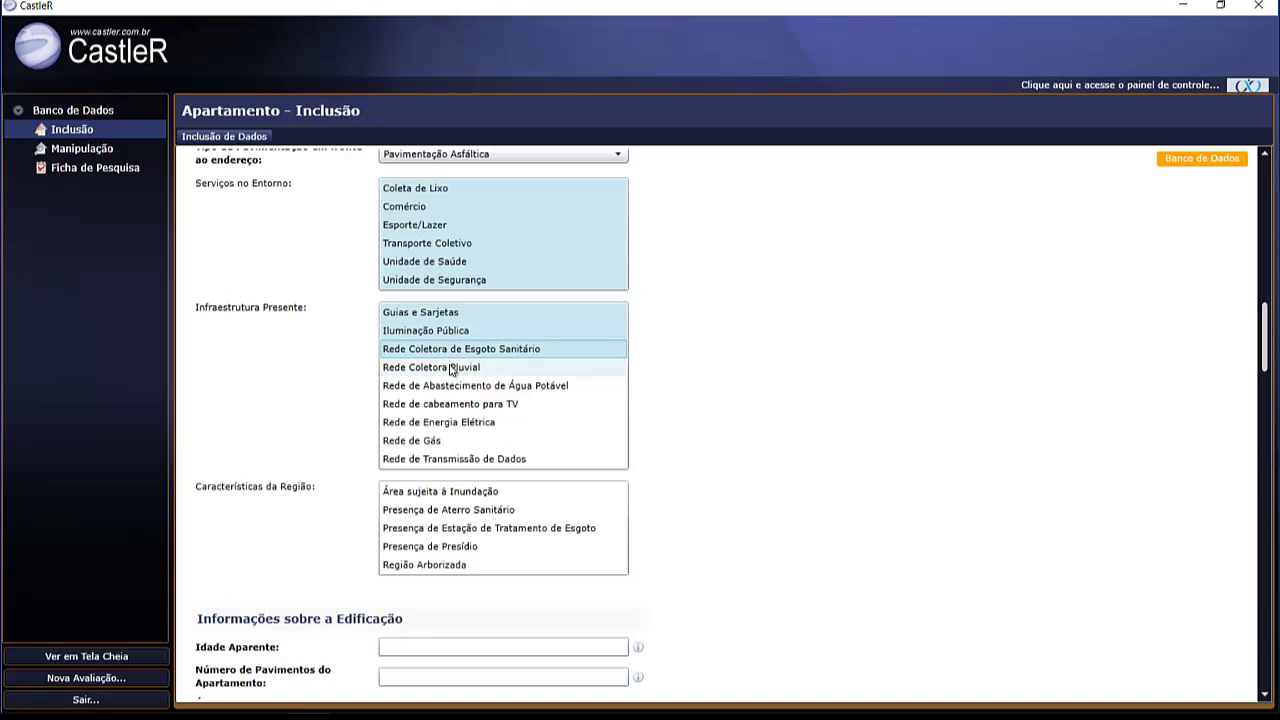
click(451, 369)
click(462, 388)
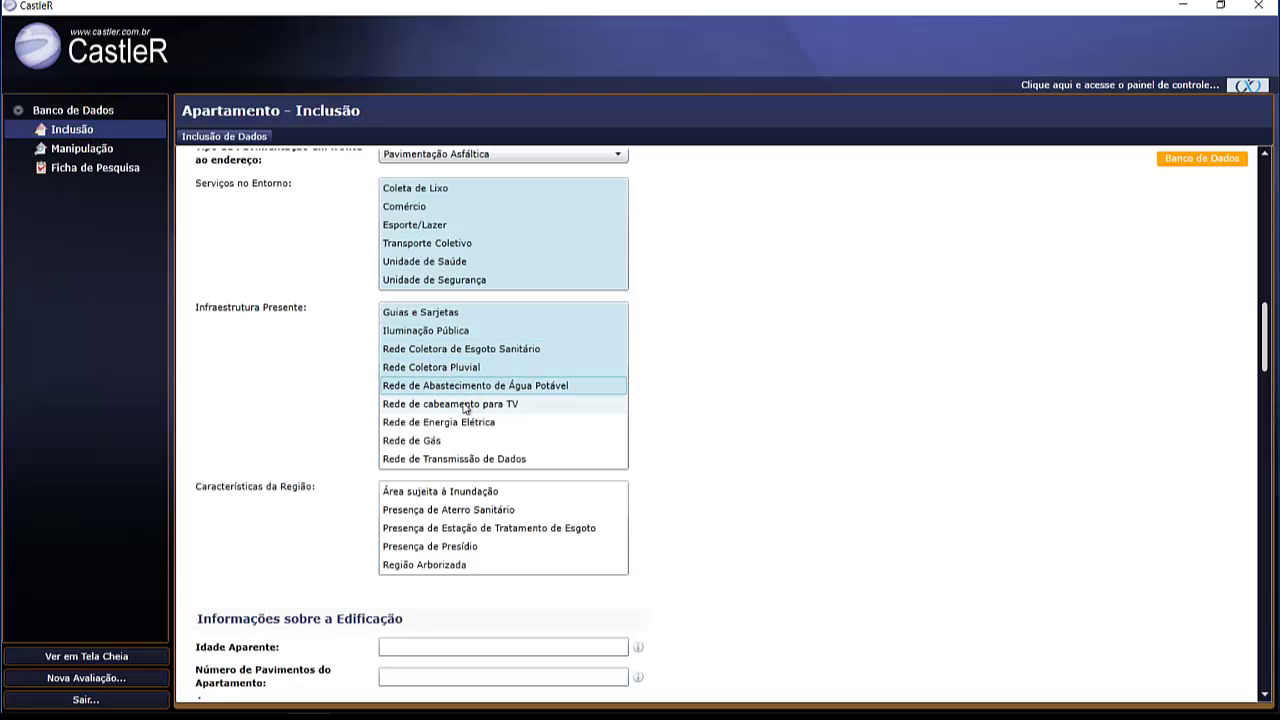
click(463, 406)
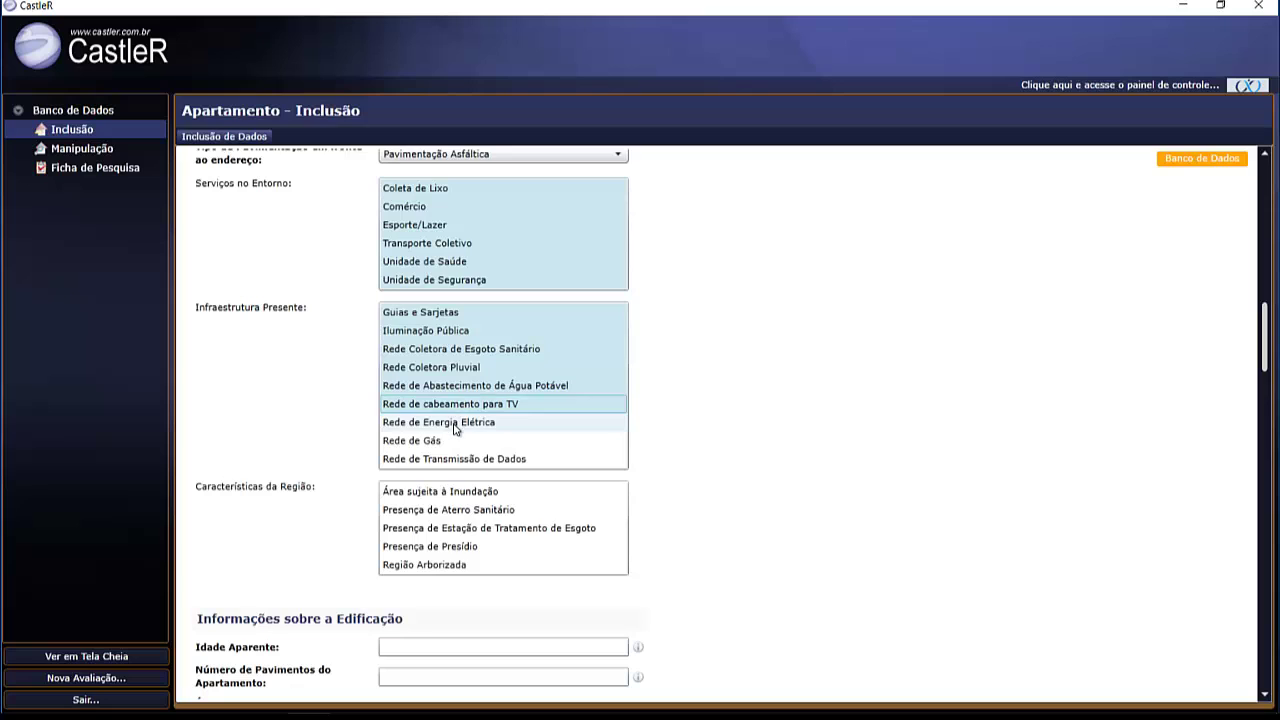
click(452, 428)
click(433, 442)
click(443, 458)
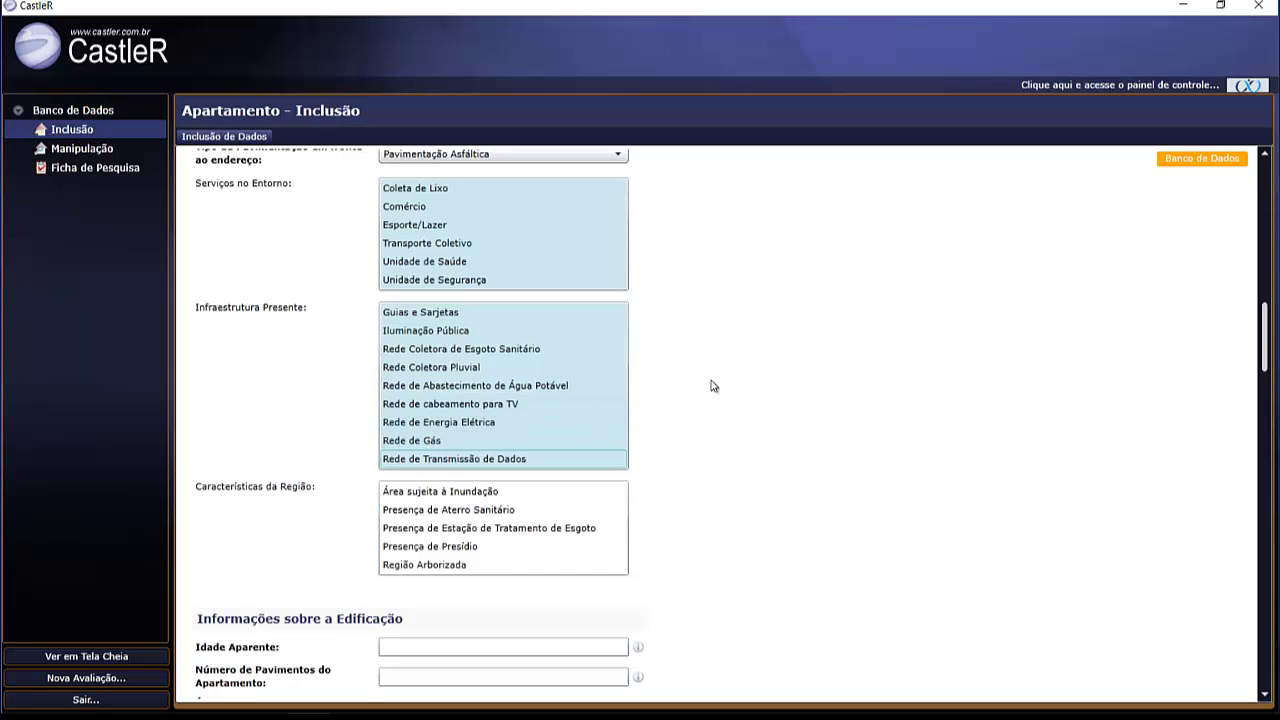
scroll(705, 383, down, 3)
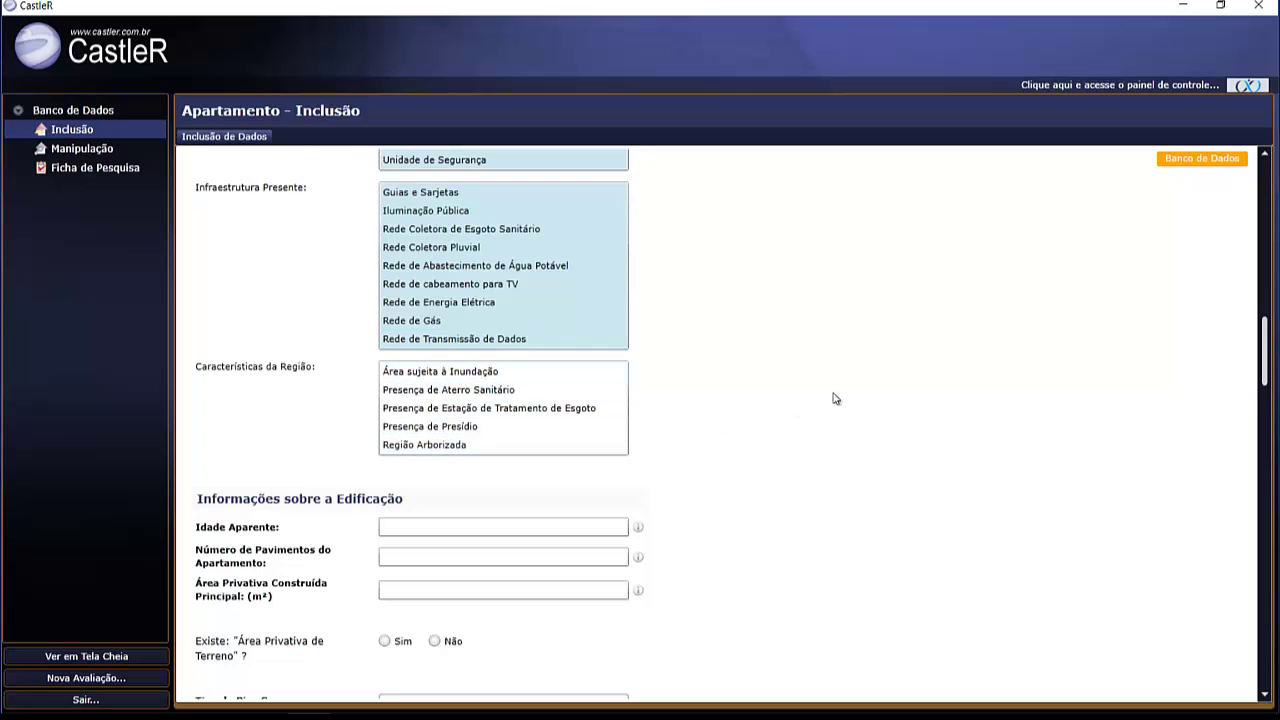
- Enter apparent age 12 and 1 floor for the building
scroll(834, 397, down, 1)
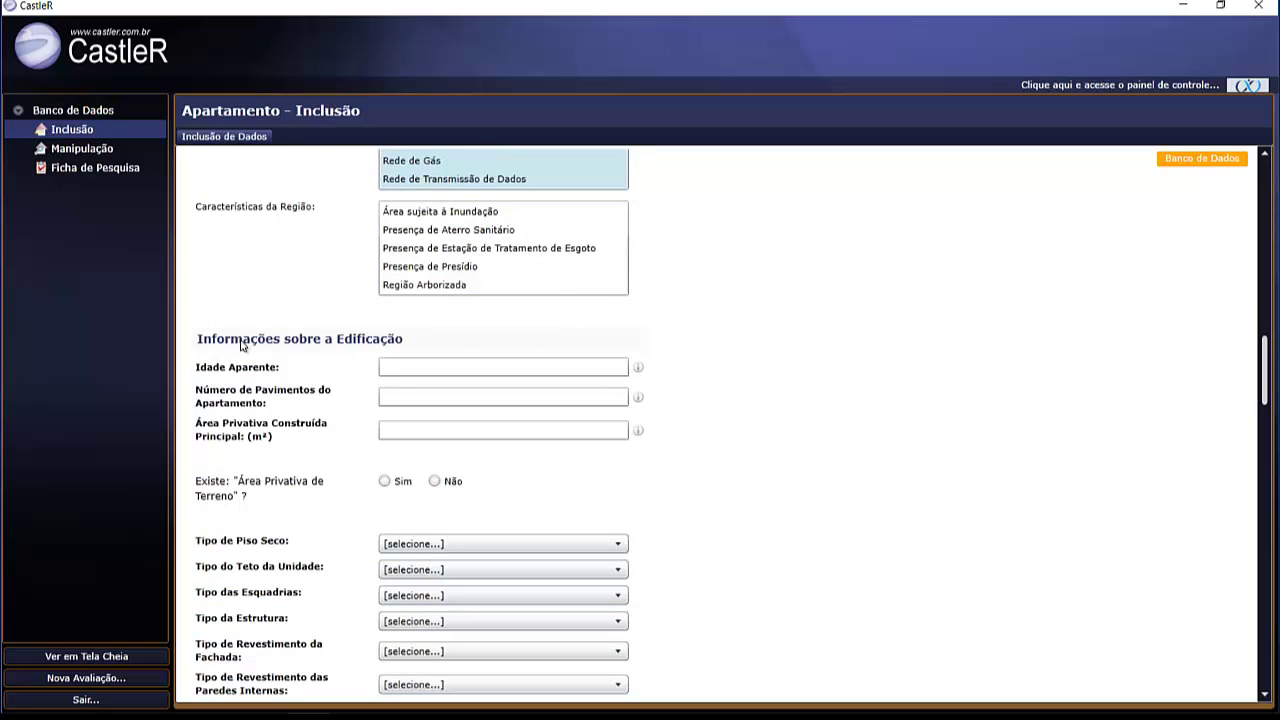
click(446, 365)
text(12)
key(Tab)
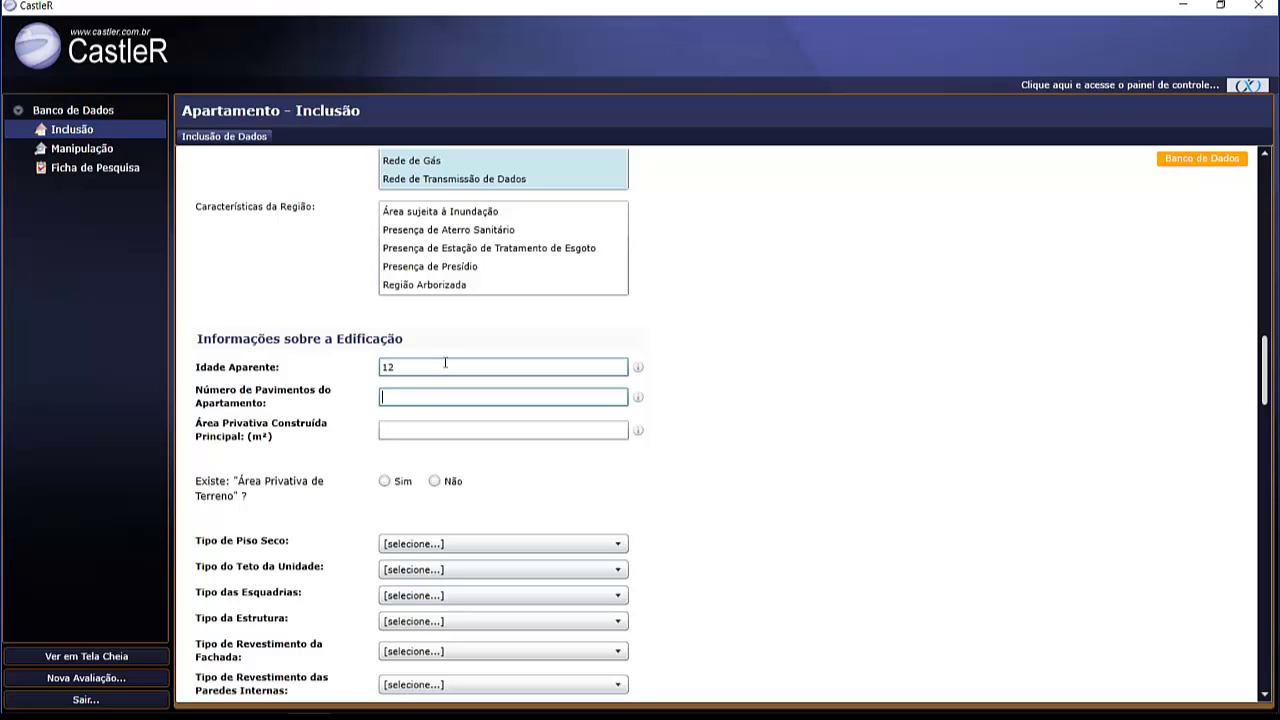
text(1)
key(Tab)
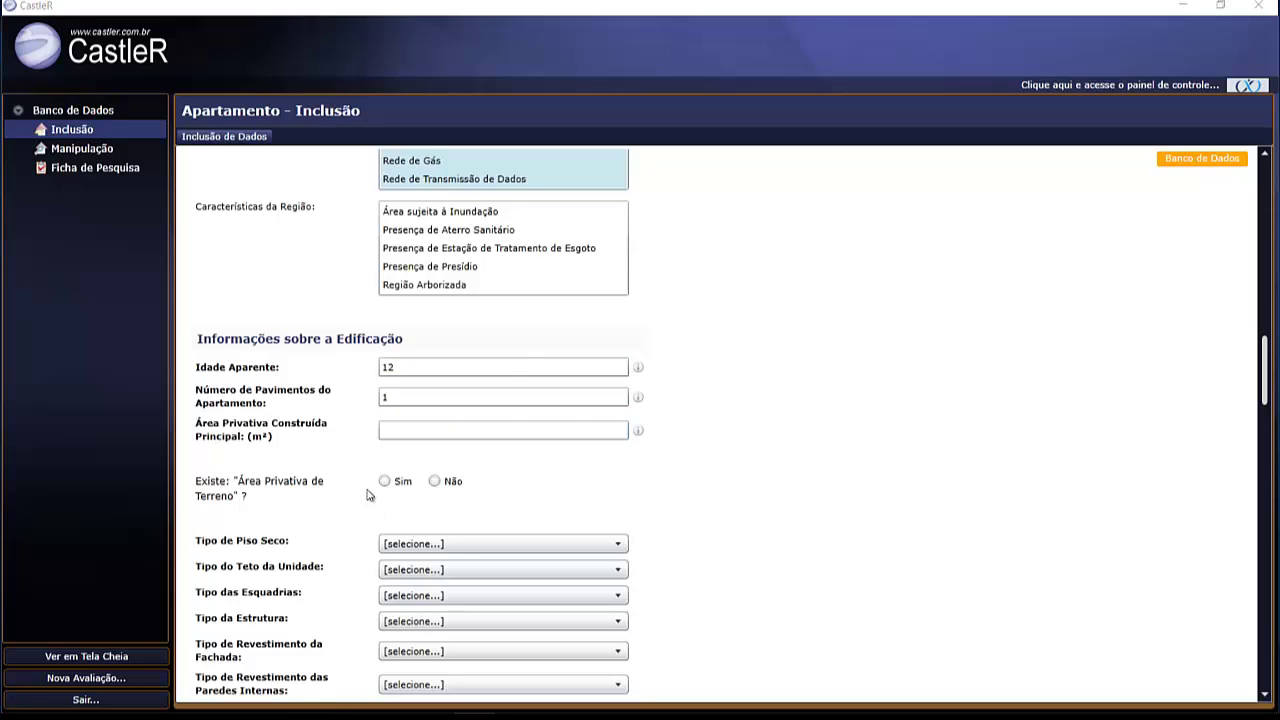
- Enter 150,2 m² constructed private area and set private land area to Não
click(396, 431)
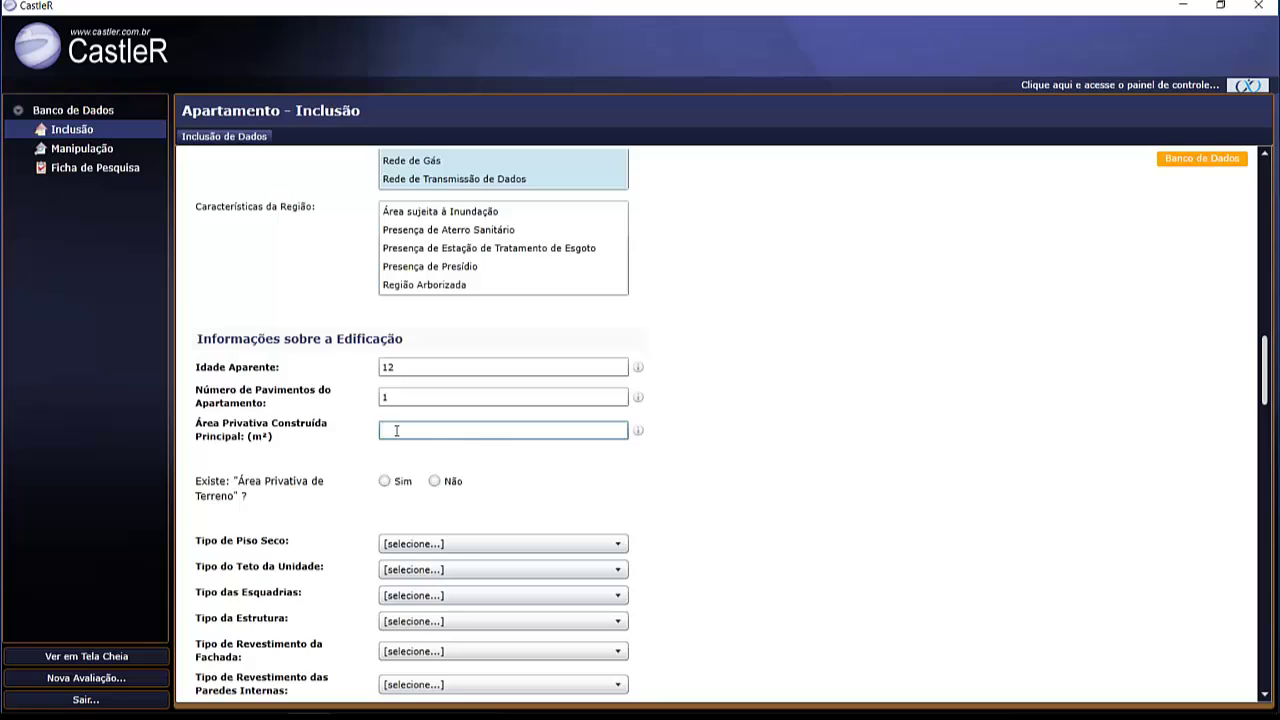
text(150,2)
click(376, 487)
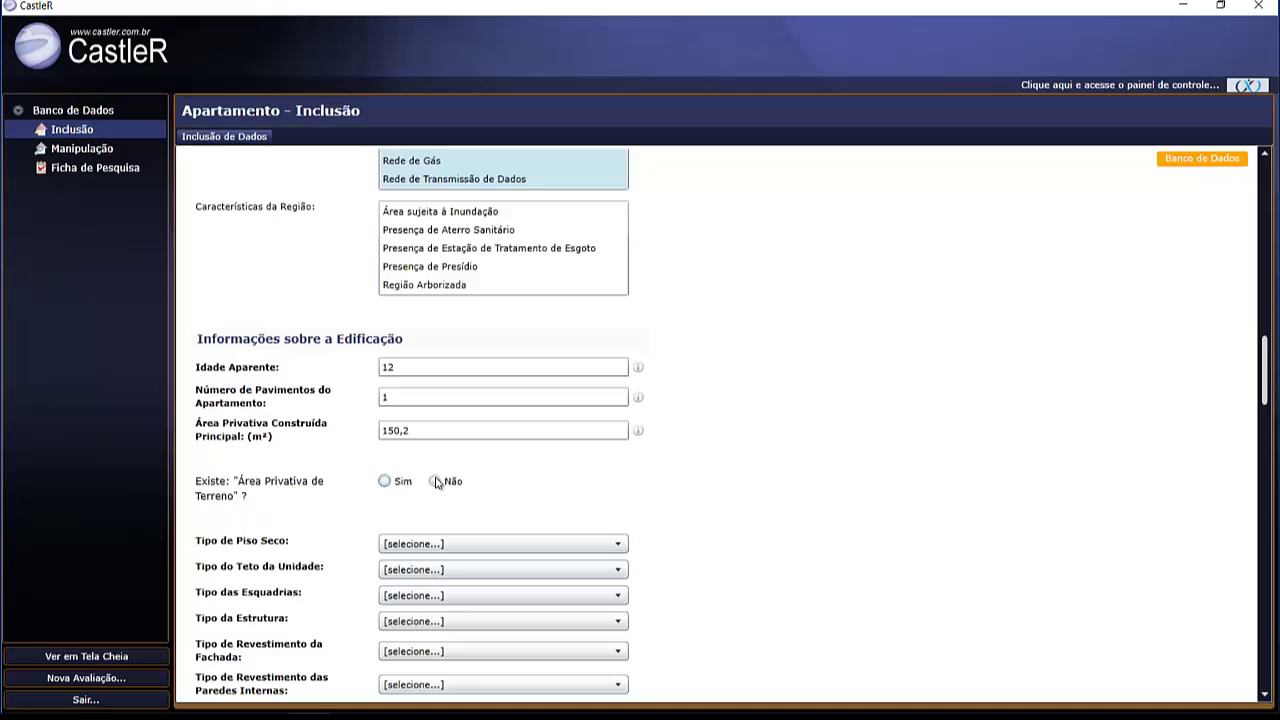
click(386, 483)
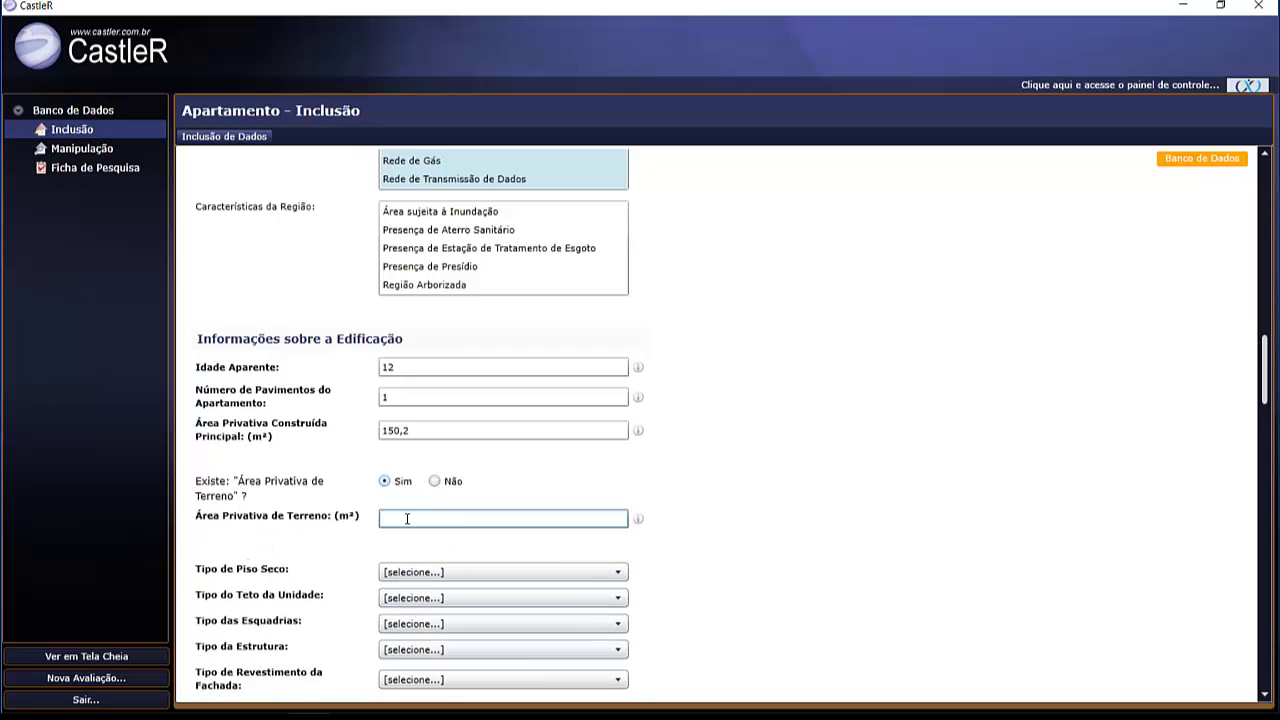
click(435, 482)
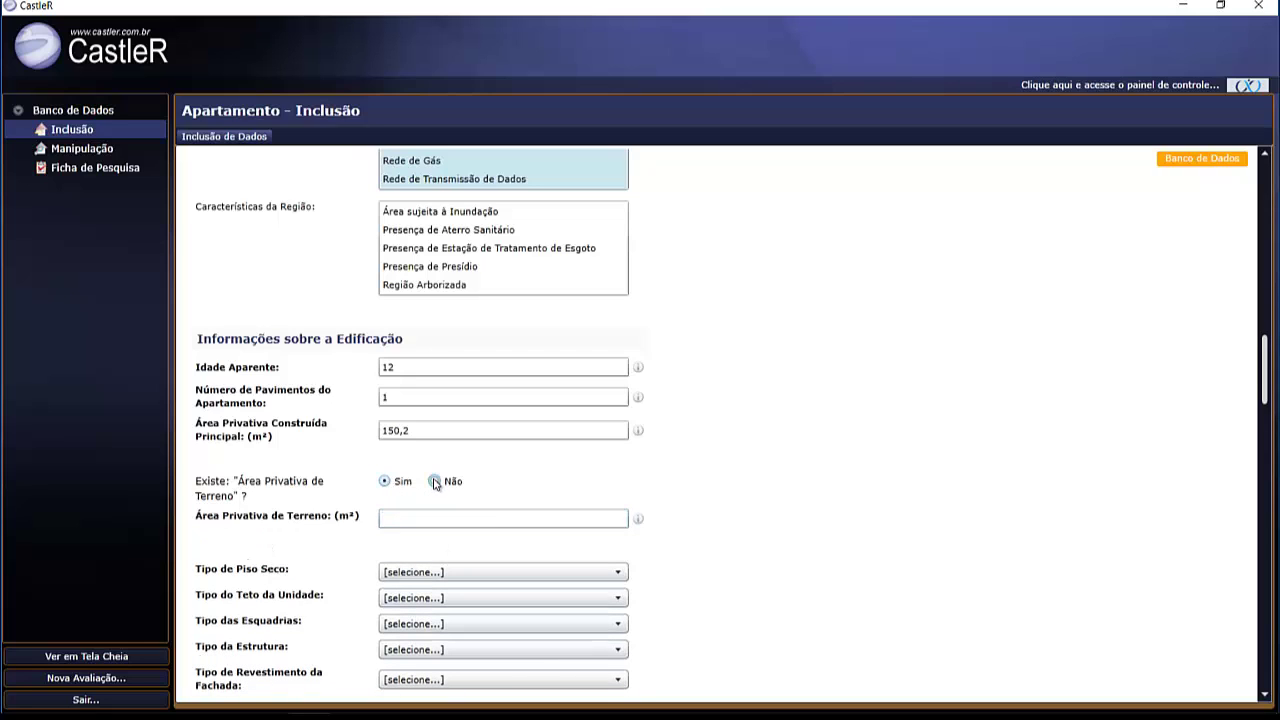
scroll(765, 420, down, 3)
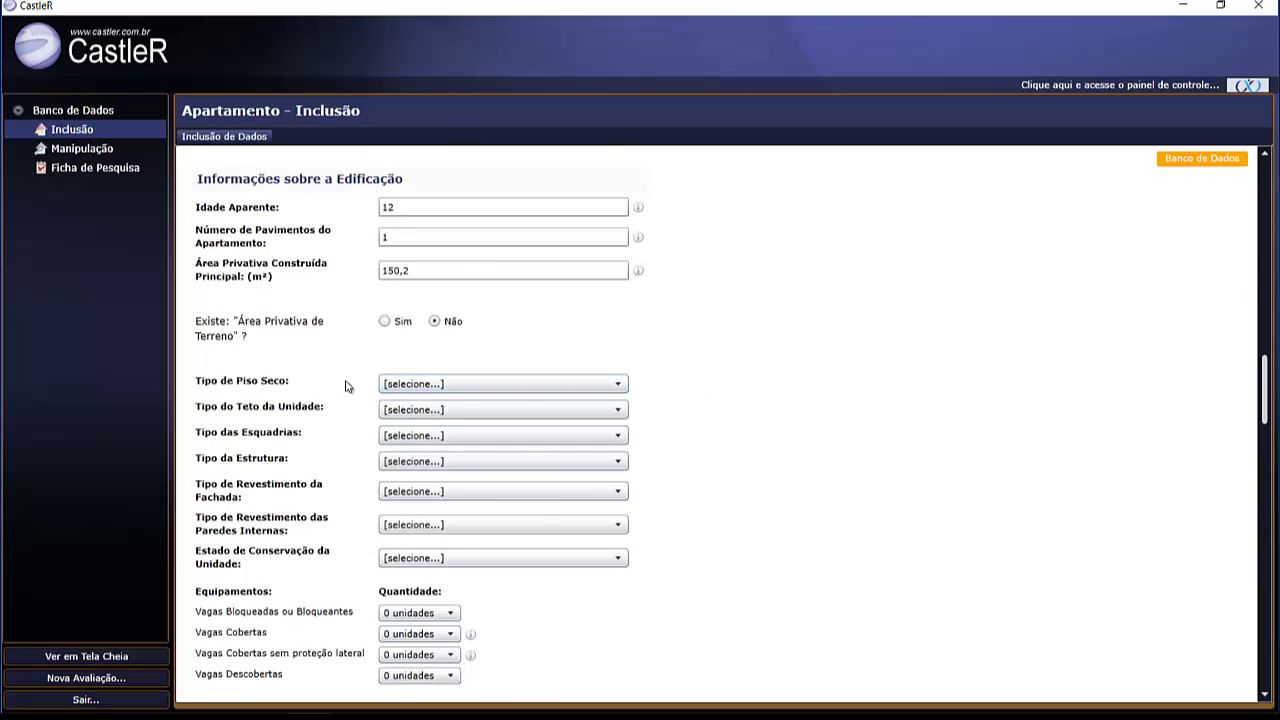
- Choose Laminado de Madeira floors, PVA sobre massa Corrida ceiling and Alumínio com Pintura Eletrostática frames
click(455, 389)
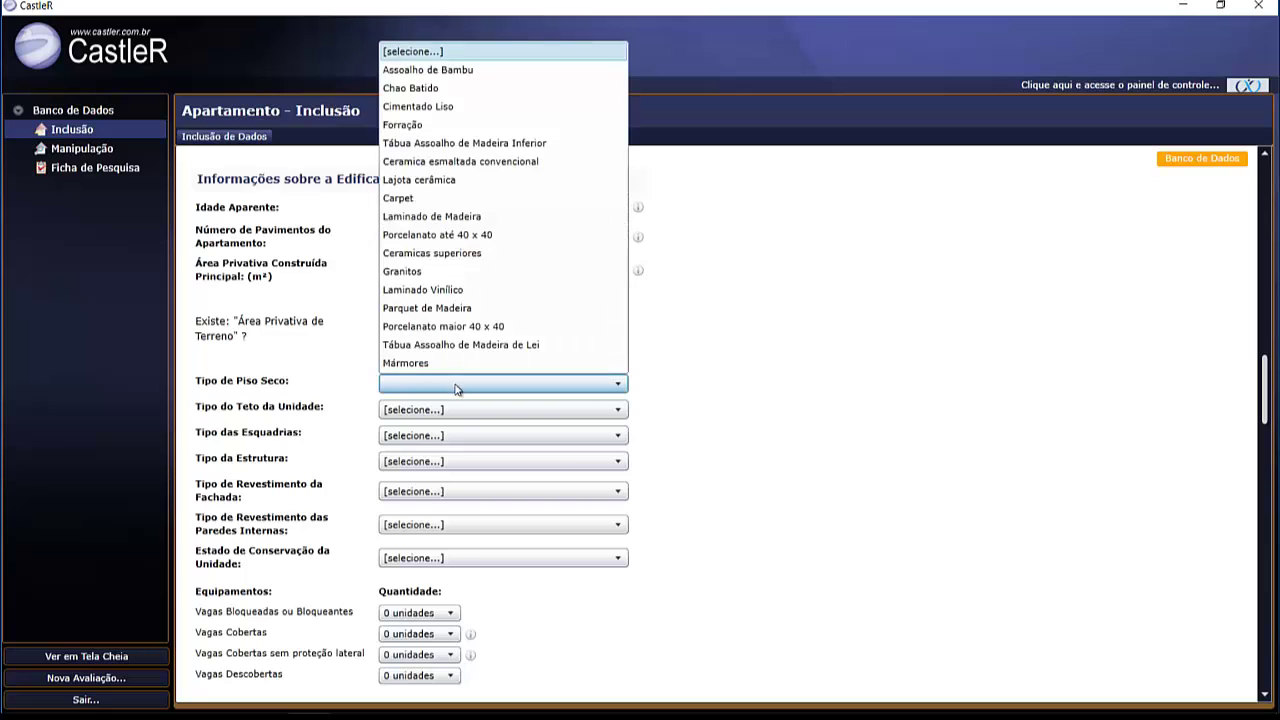
click(425, 218)
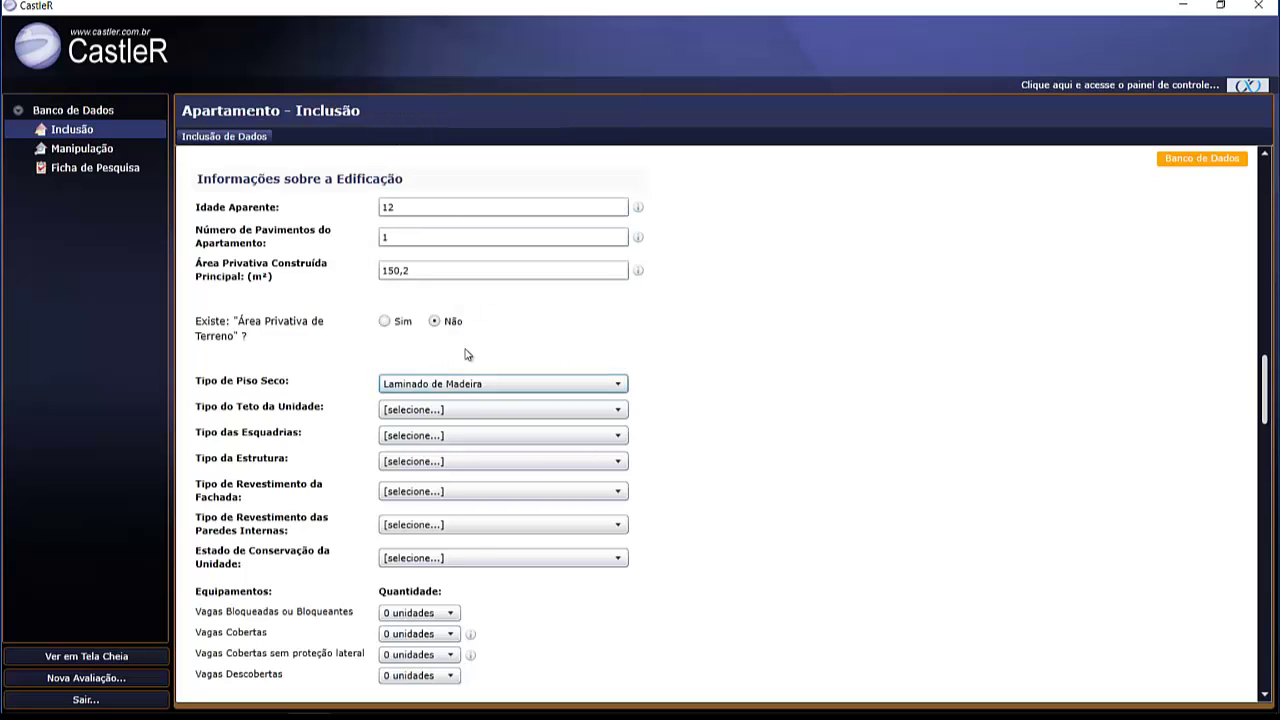
click(455, 412)
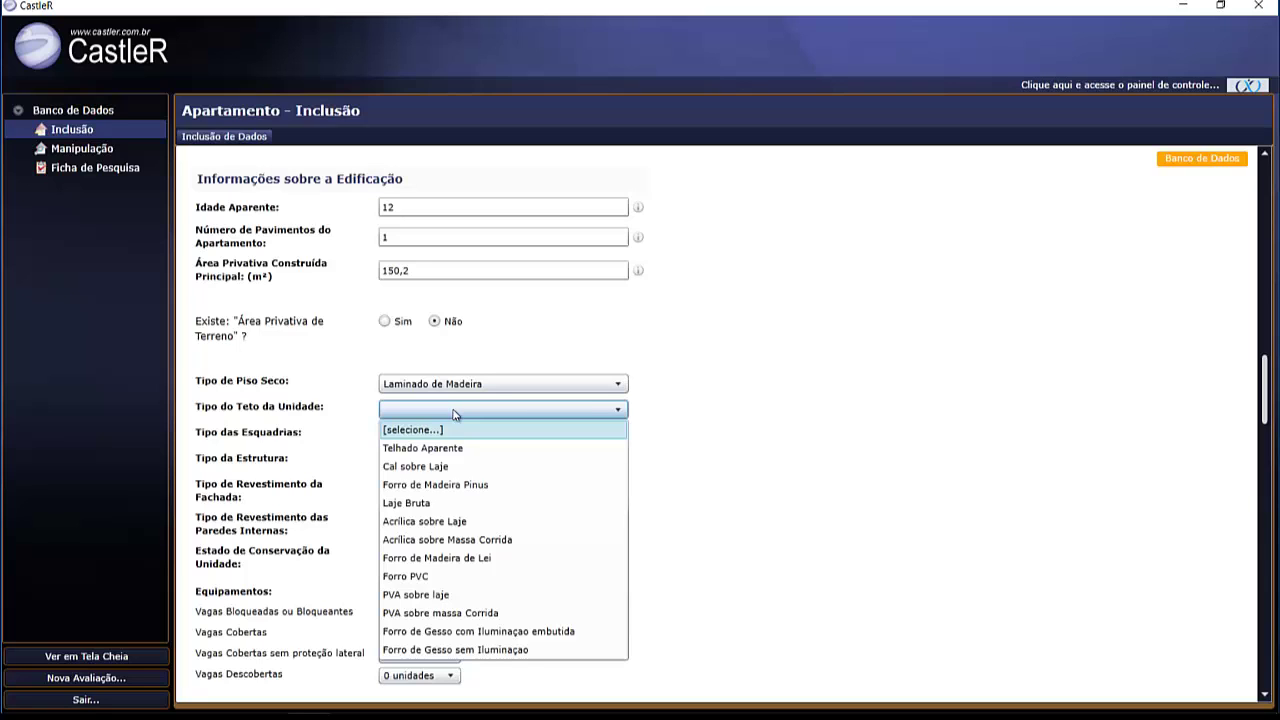
click(465, 614)
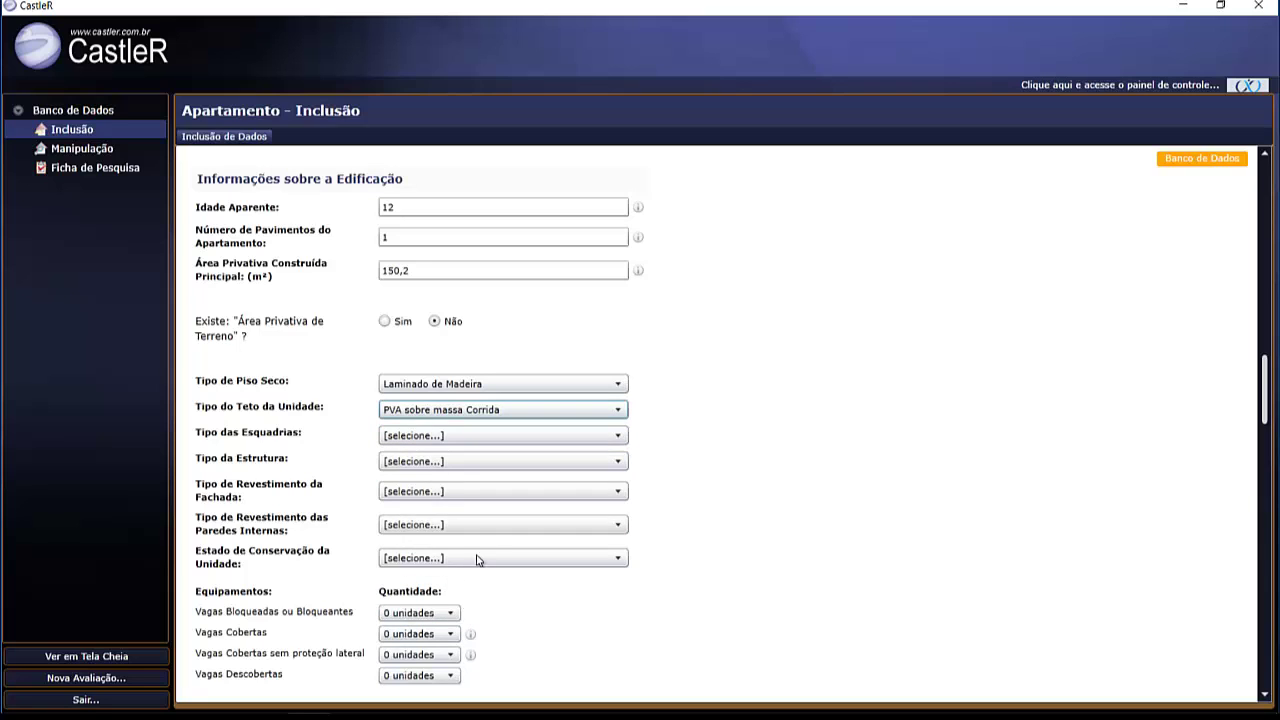
click(427, 442)
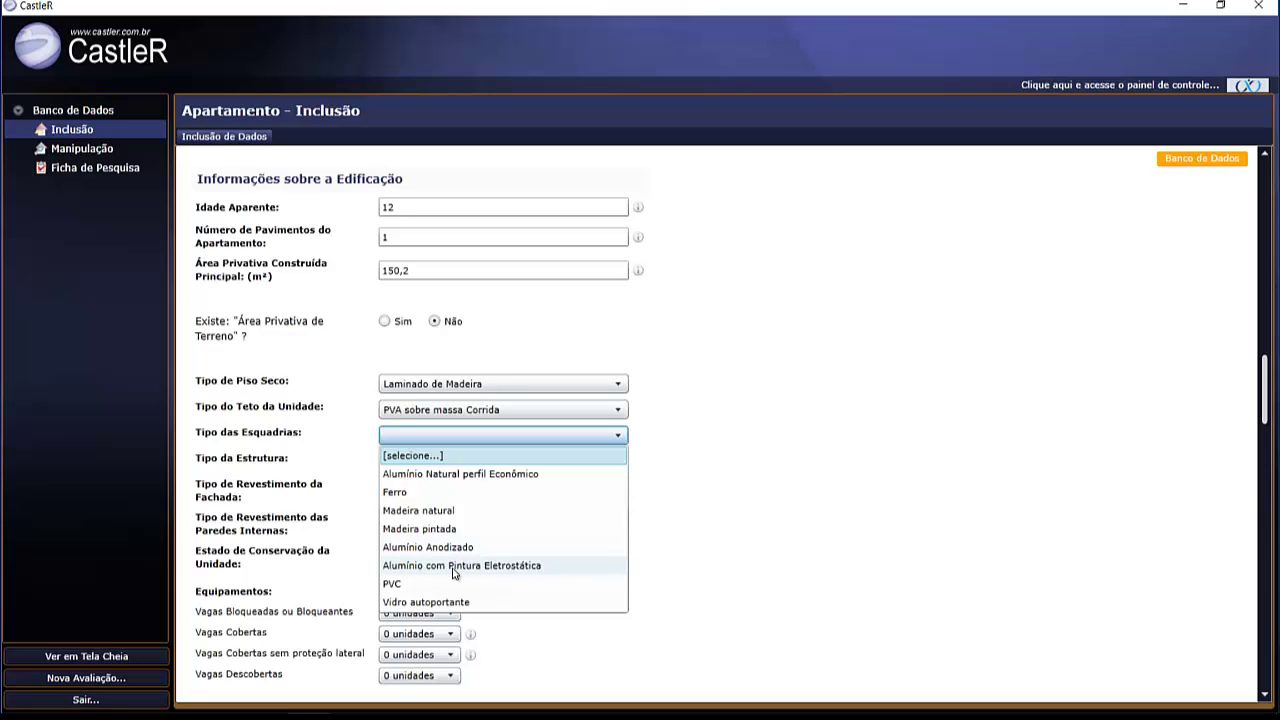
click(456, 568)
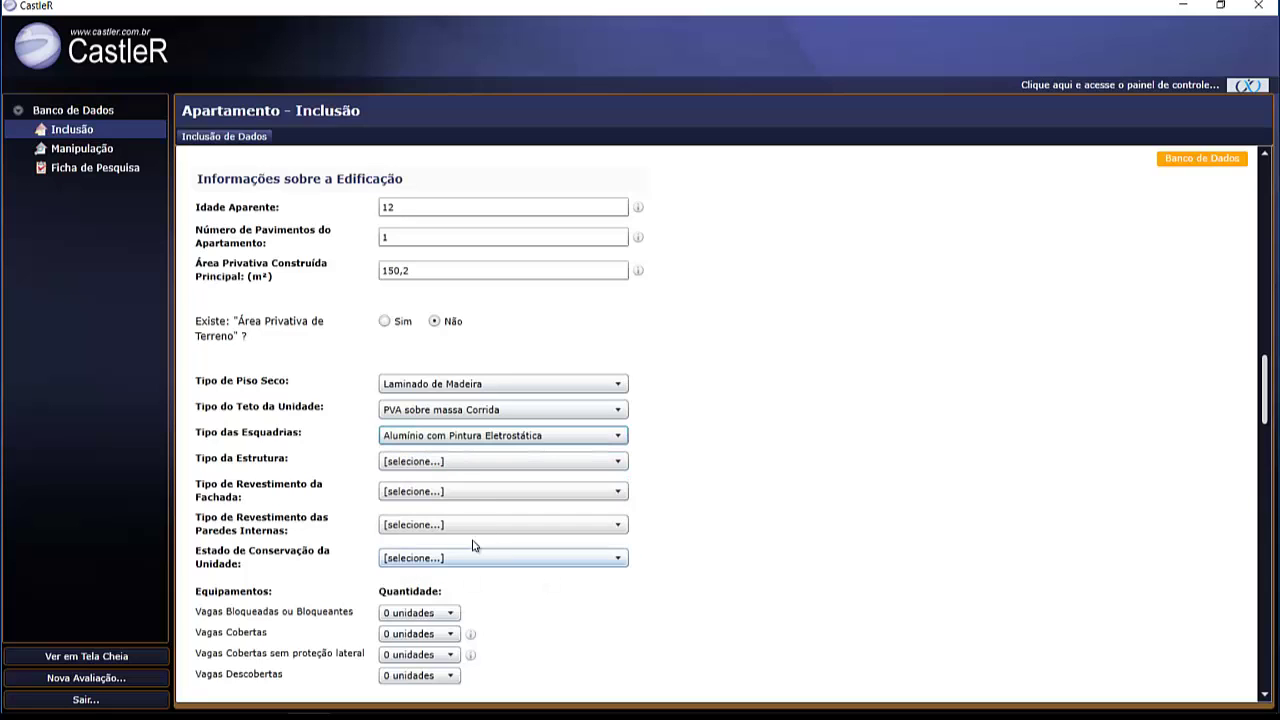
- Set Concreto structure, Pastilha Cerâmica façade, PVA interior walls and conservation state Bom
click(461, 465)
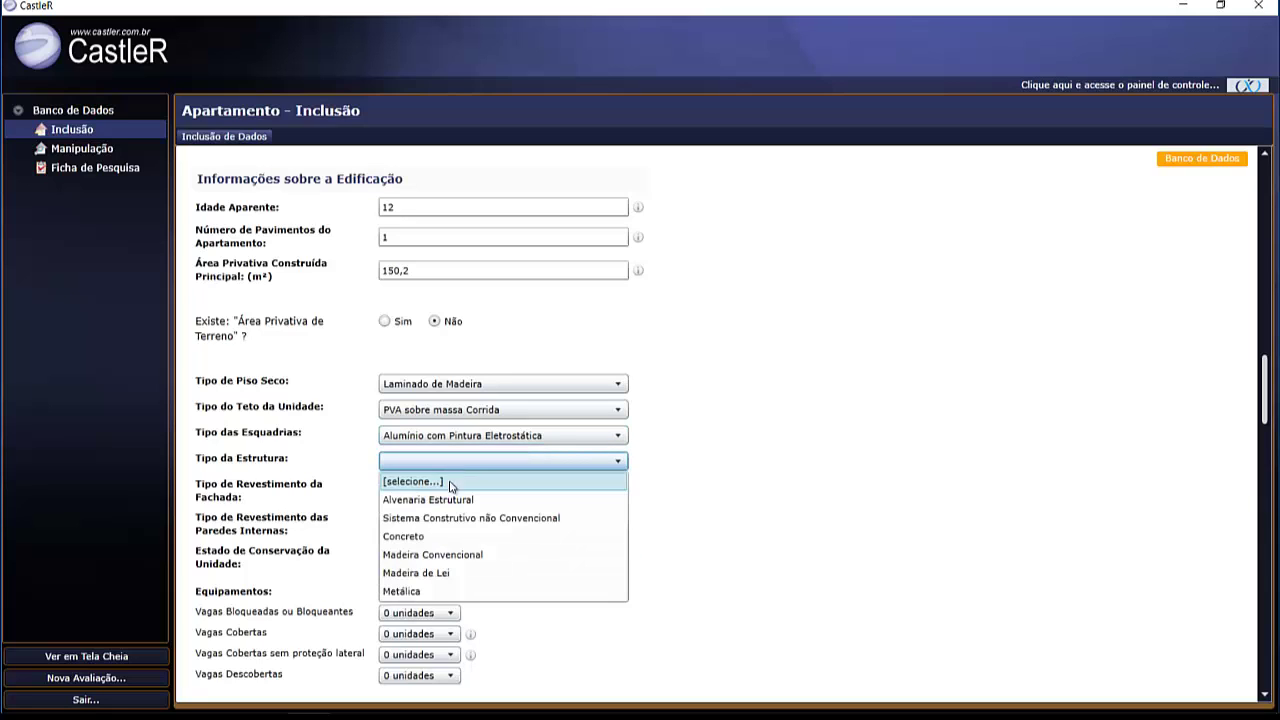
click(413, 538)
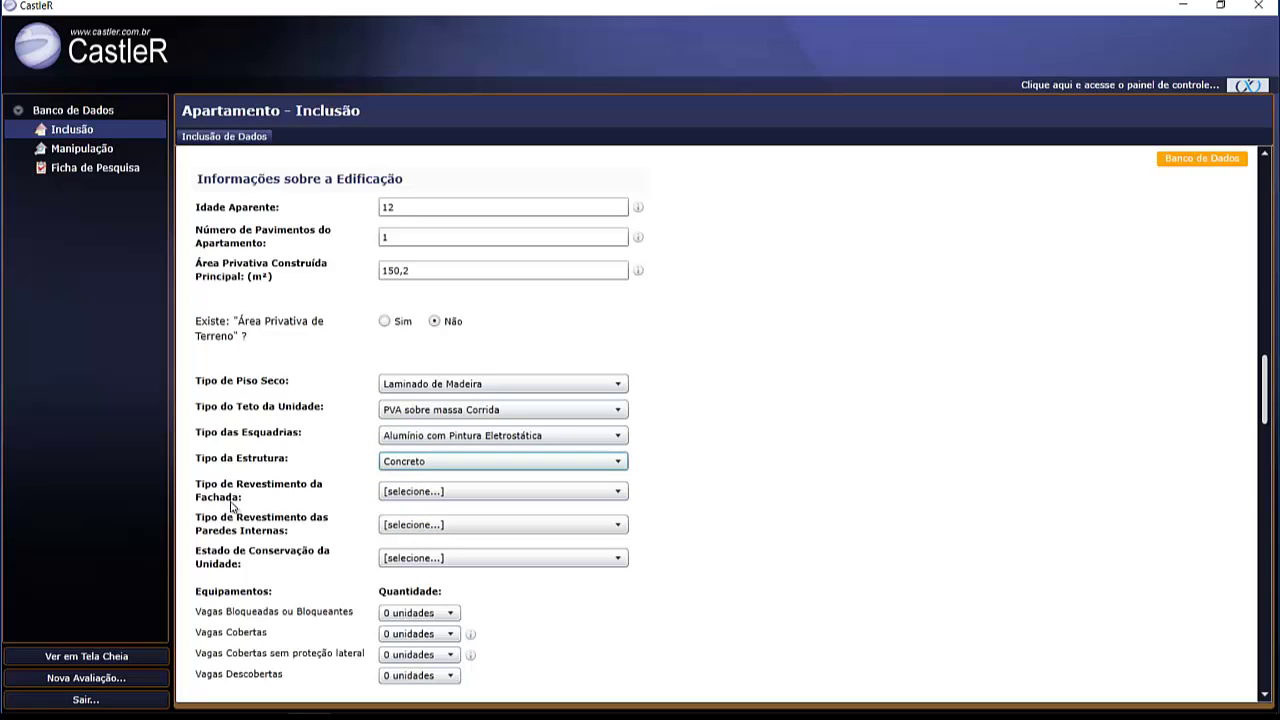
click(458, 494)
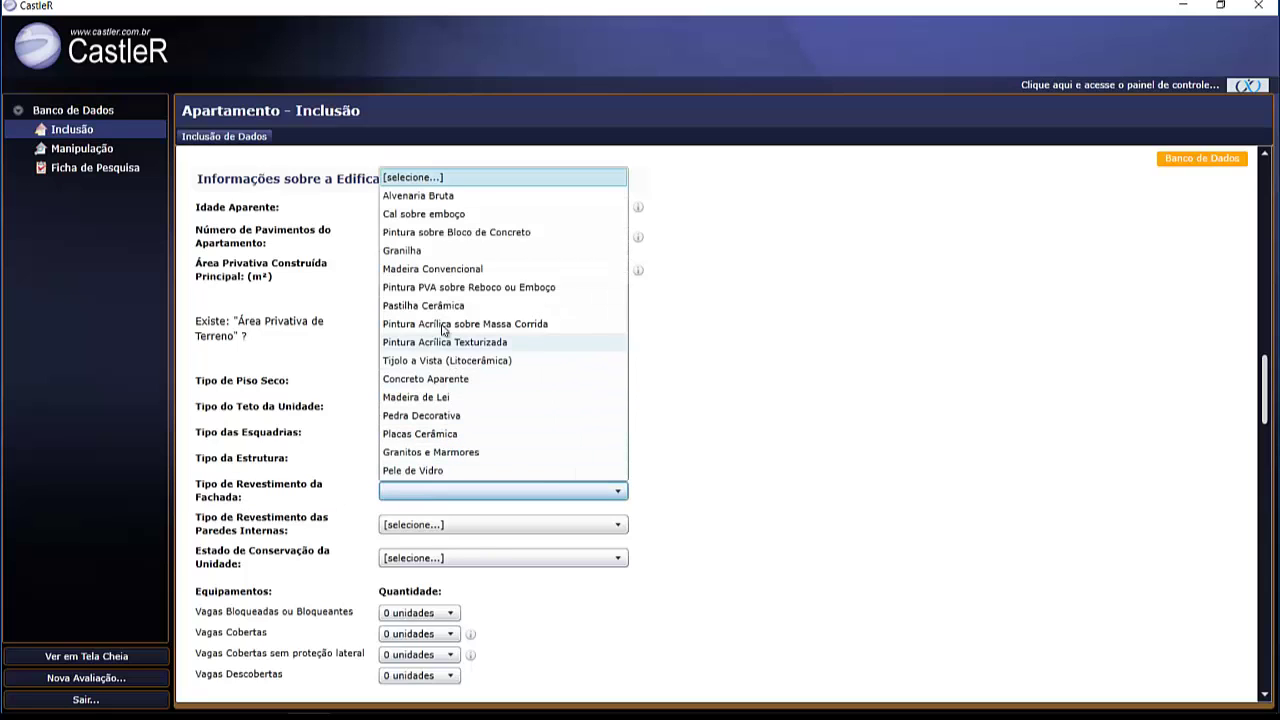
click(435, 307)
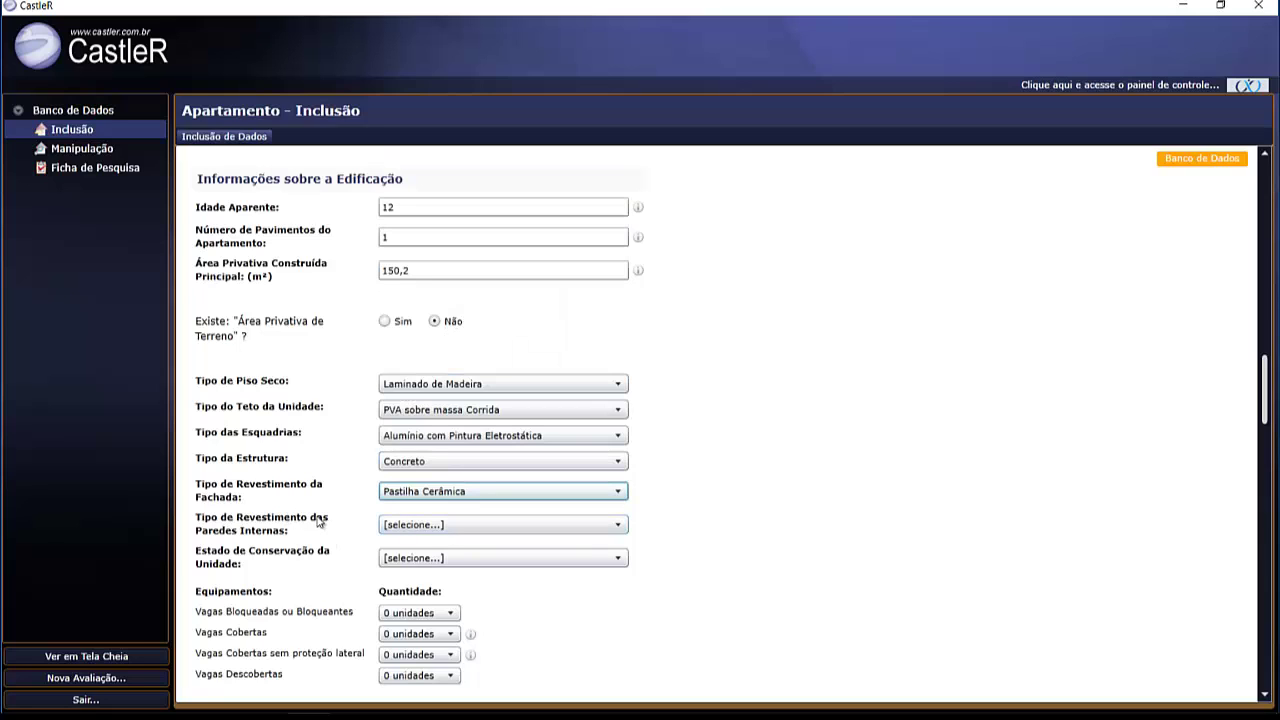
click(452, 528)
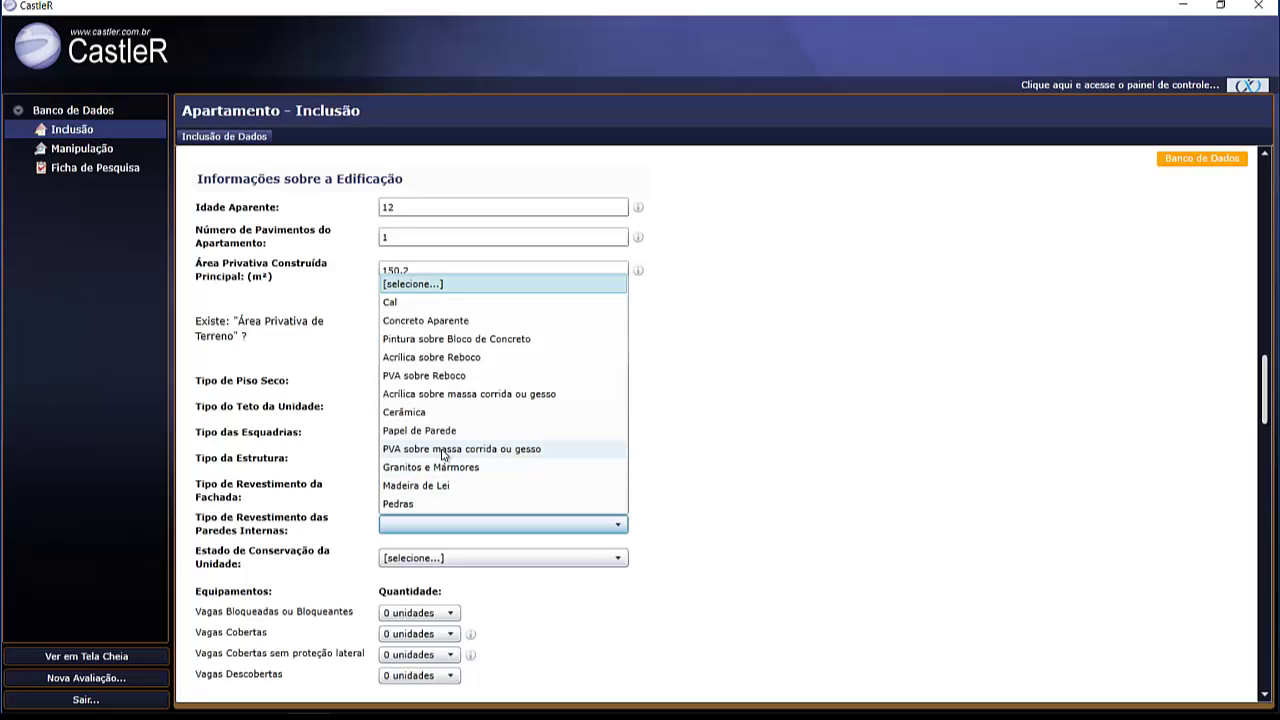
click(443, 450)
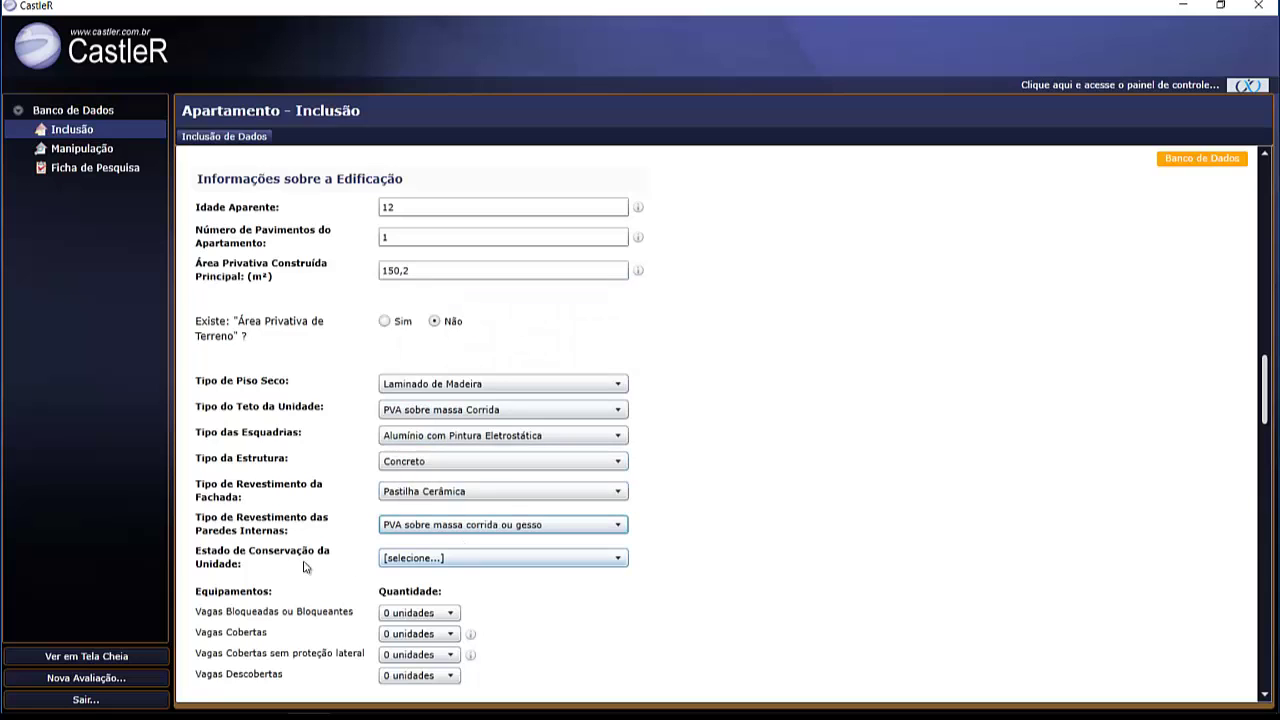
click(481, 559)
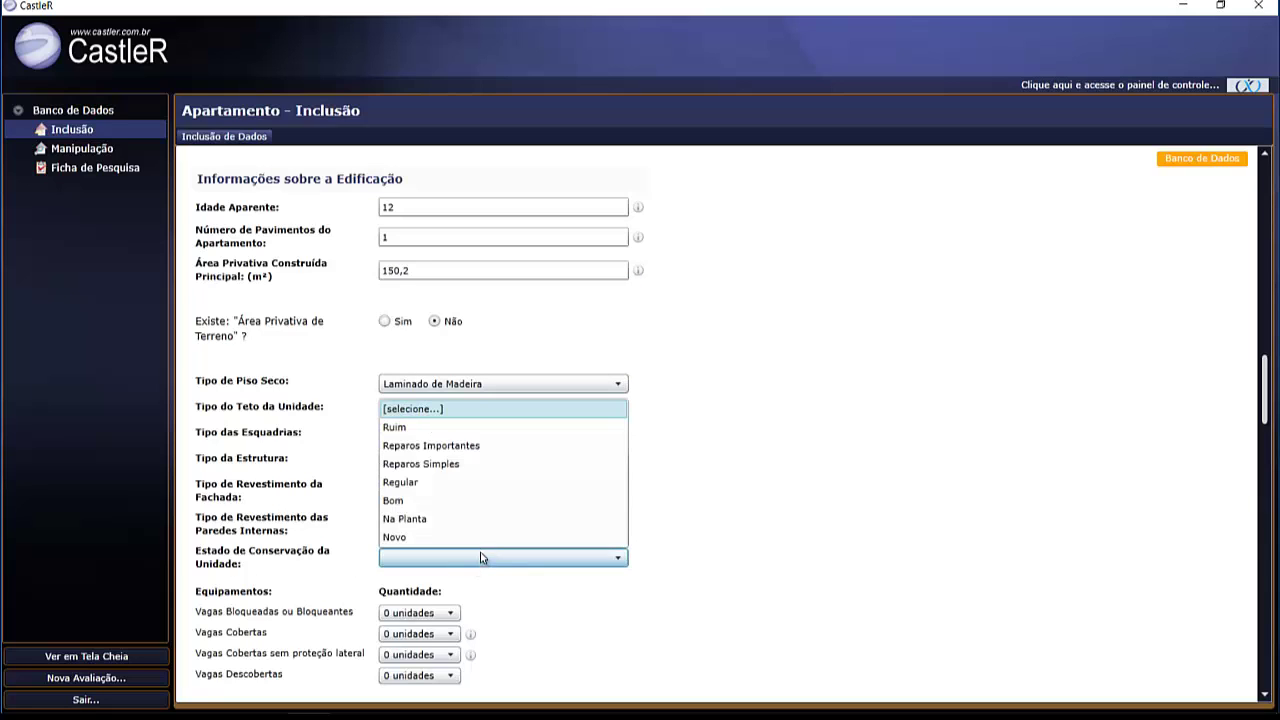
click(451, 502)
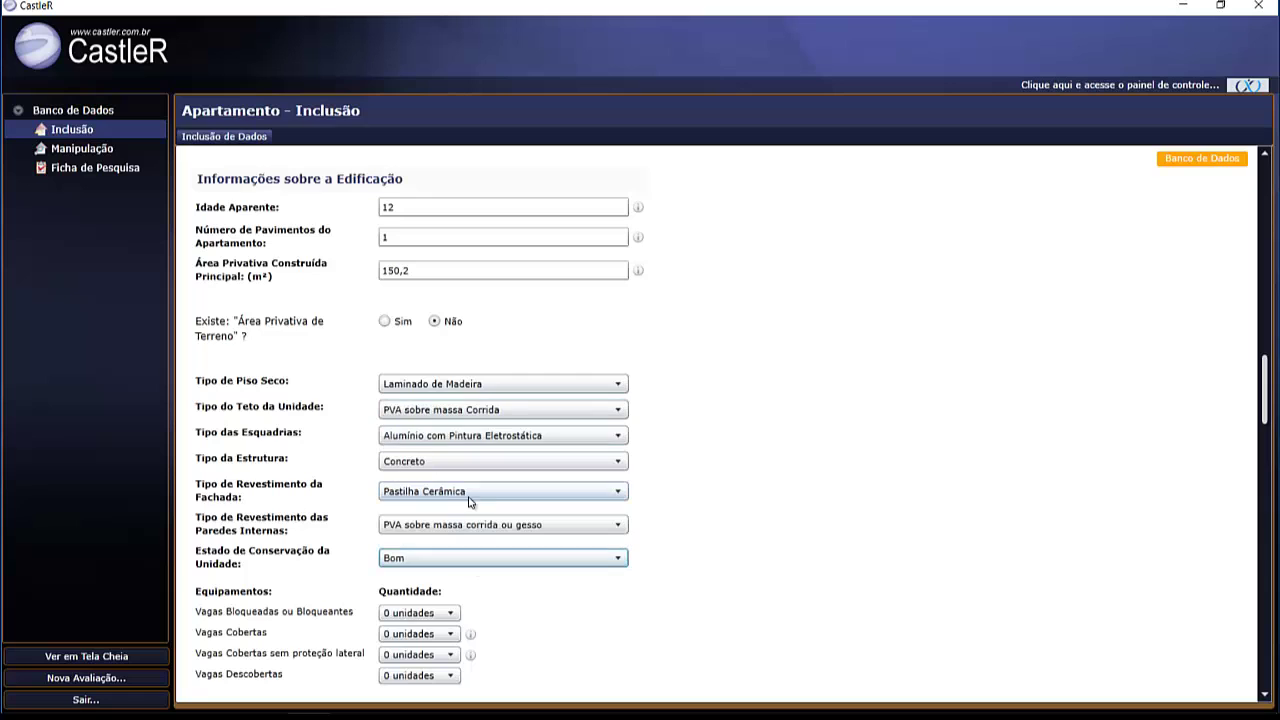
scroll(752, 484, down, 3)
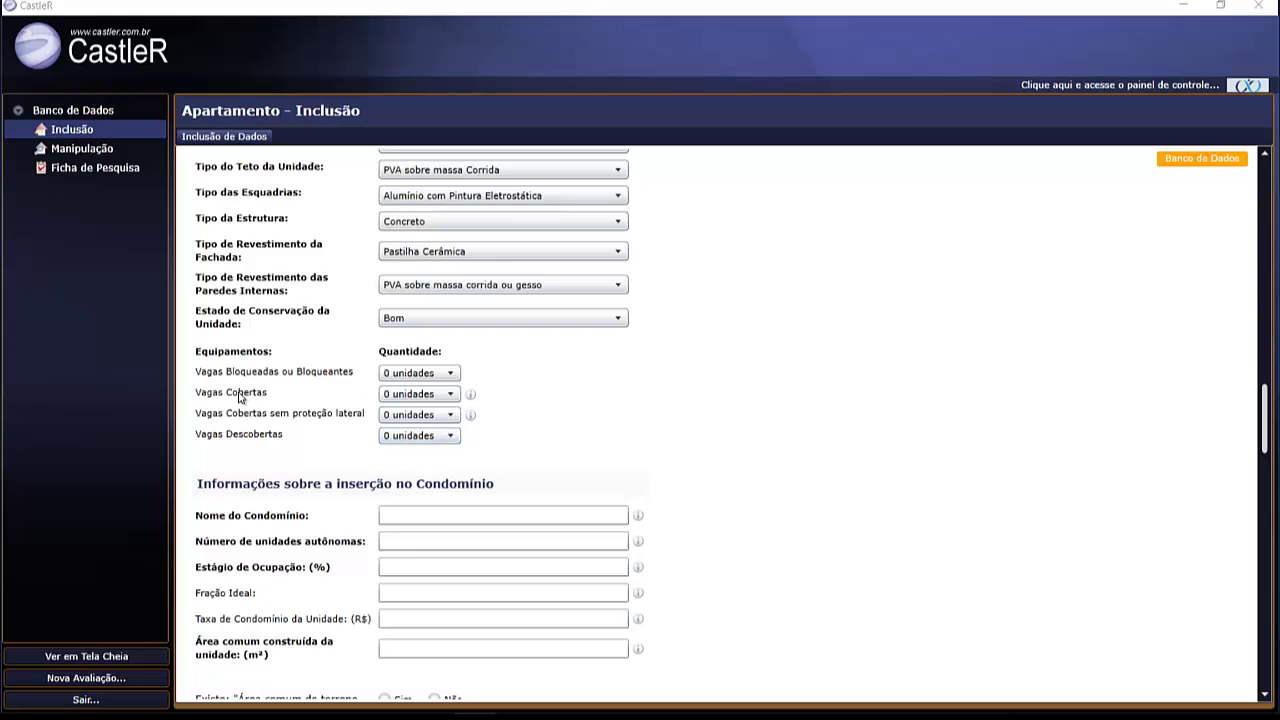
- Set the Vagas Cobertas quantity to 2 unidades
click(432, 400)
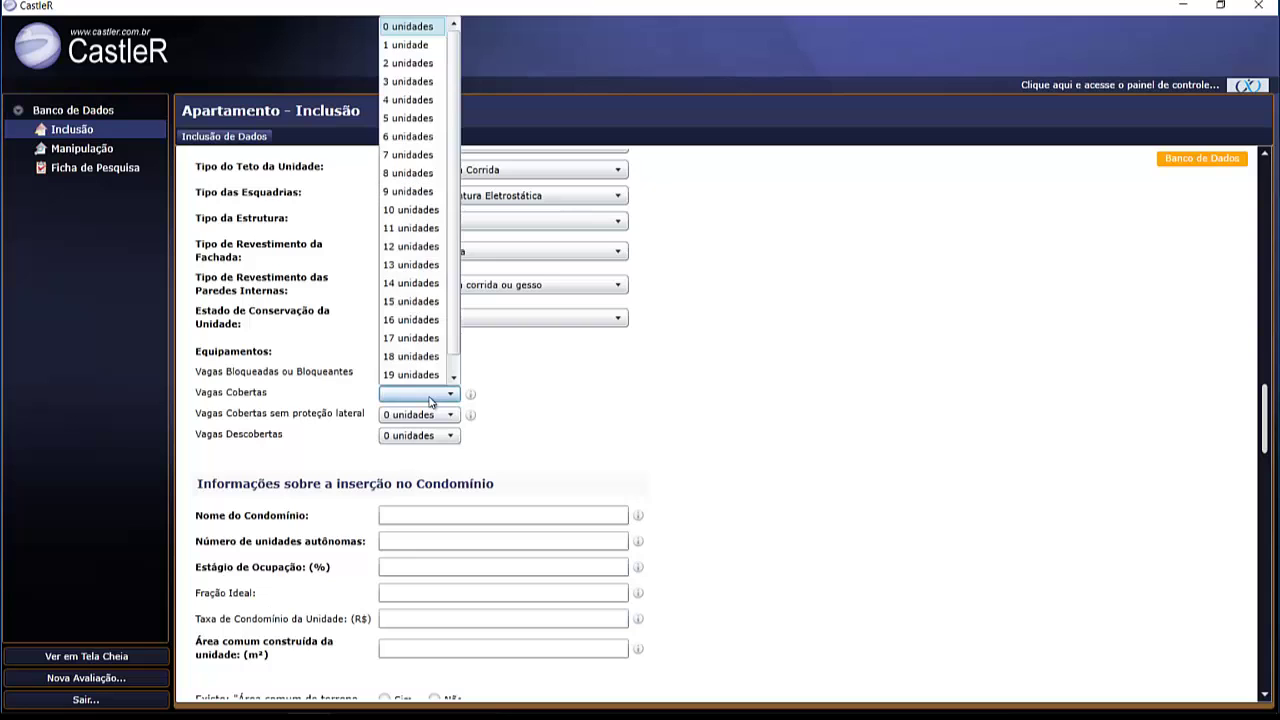
click(409, 63)
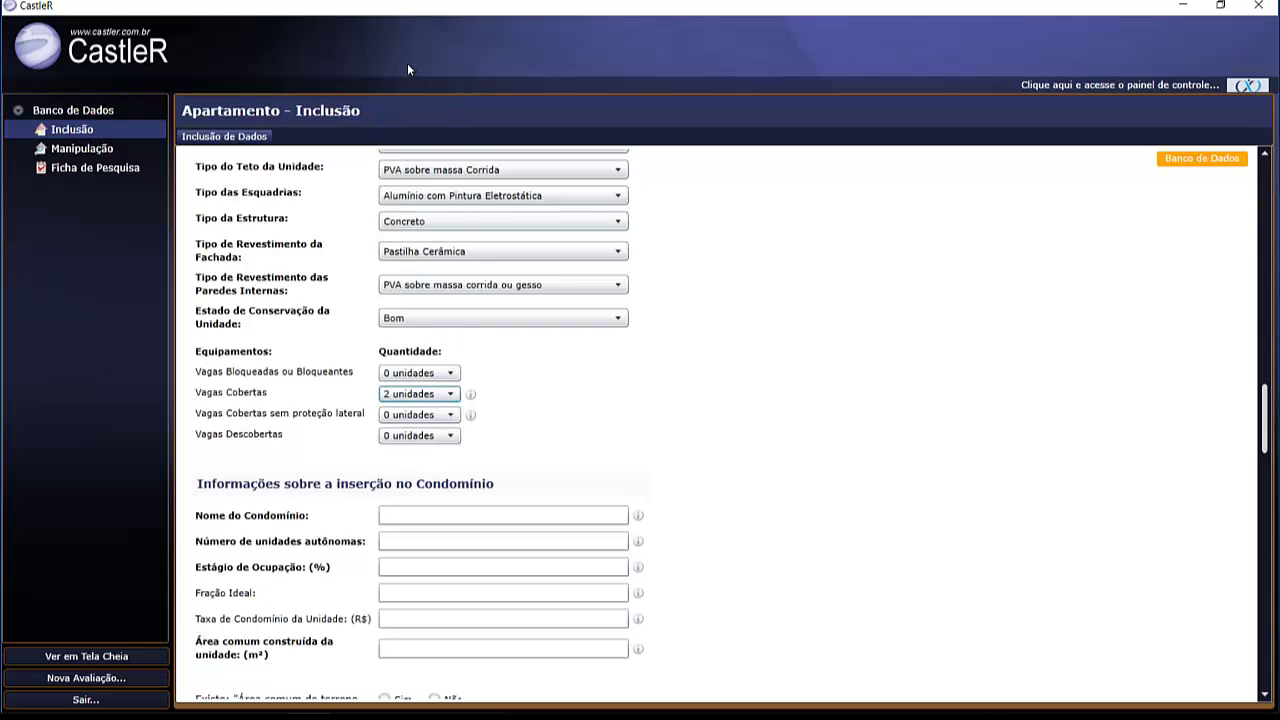
scroll(345, 315, down, 3)
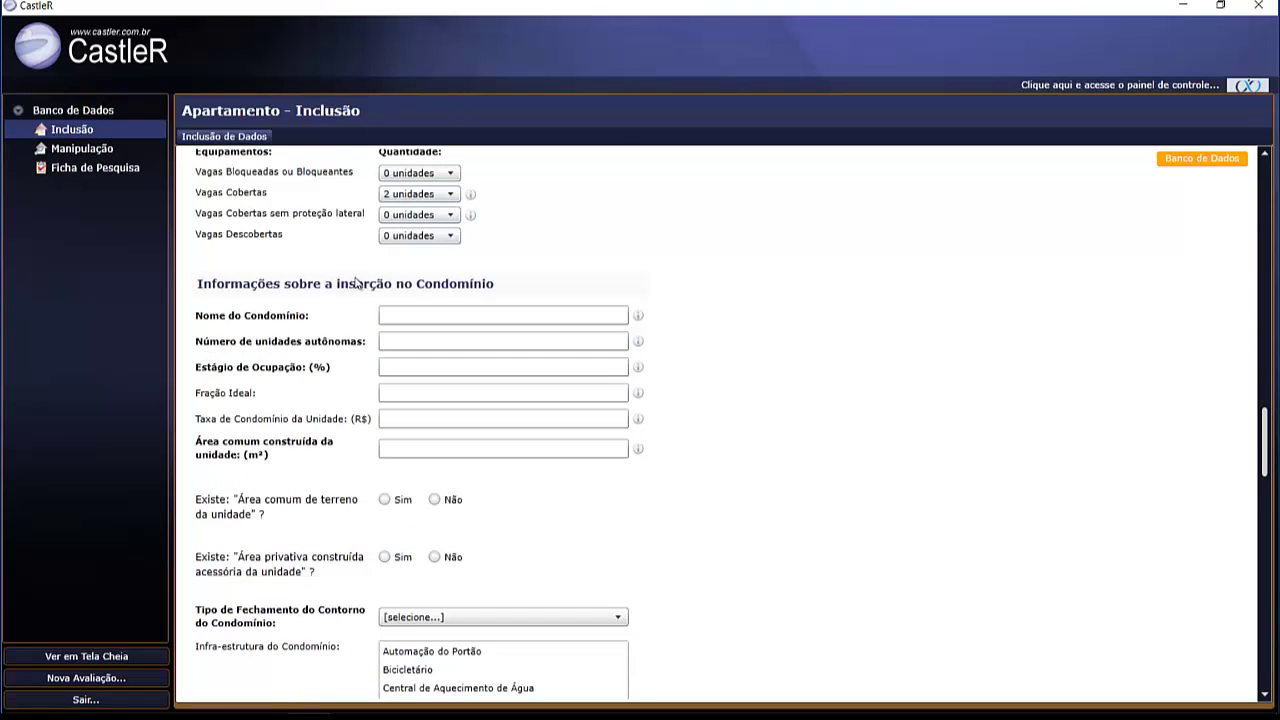
- Enter condominium name LES HALLES with 30 units and 100% occupancy
click(438, 313)
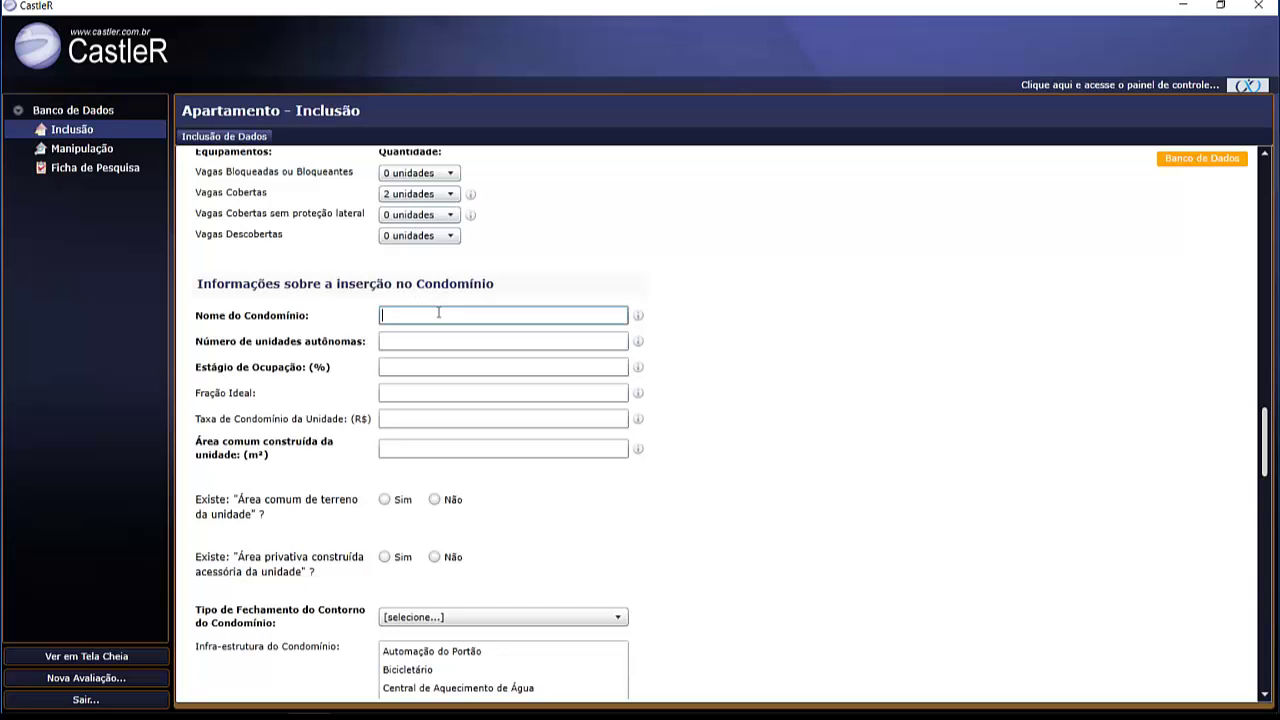
text(LES HALLES)
key(Tab)
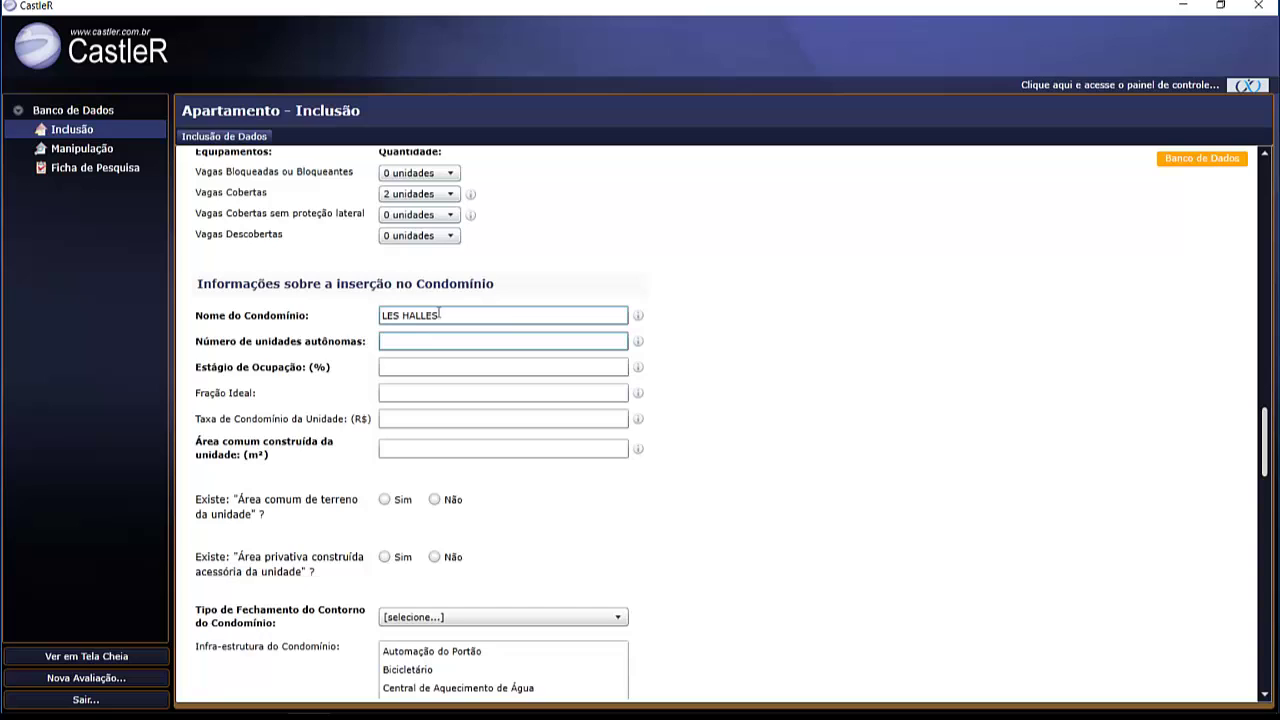
text(30)
key(Tab)
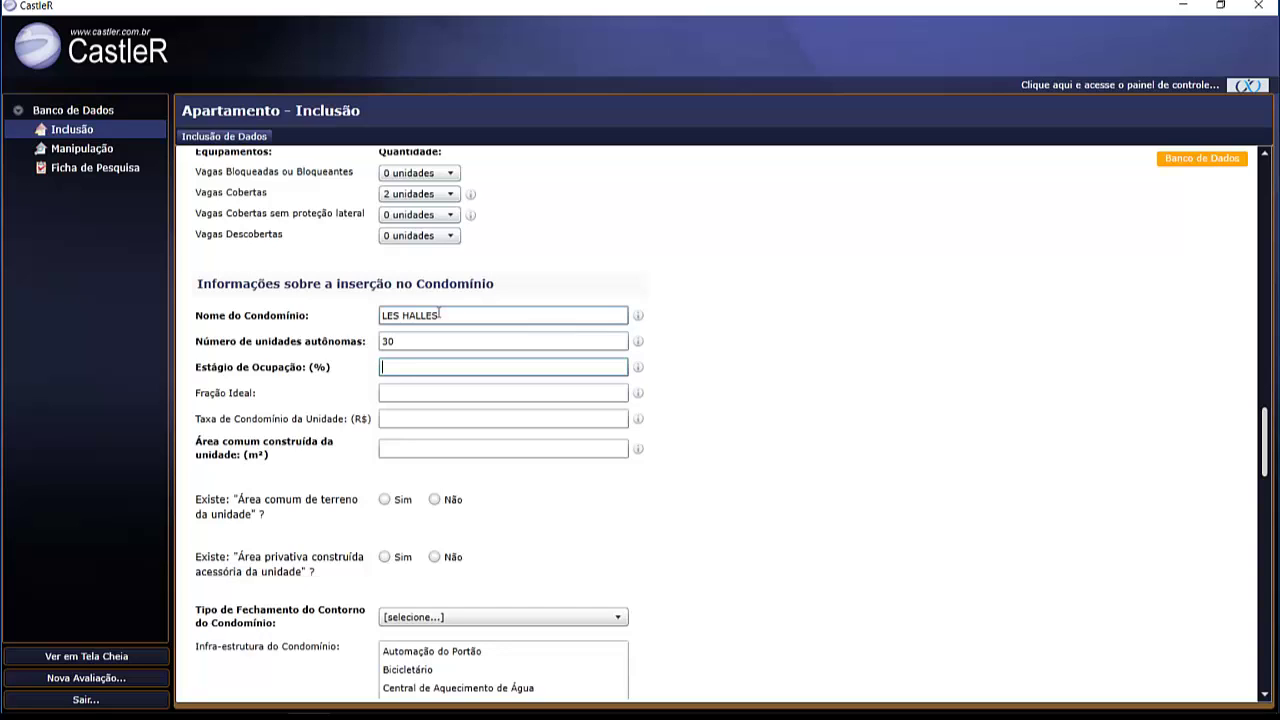
text(100)
- Enter 105,28 m² common built area and set common land area to Não
key(Tab)
key(Tab)
key(Tab)
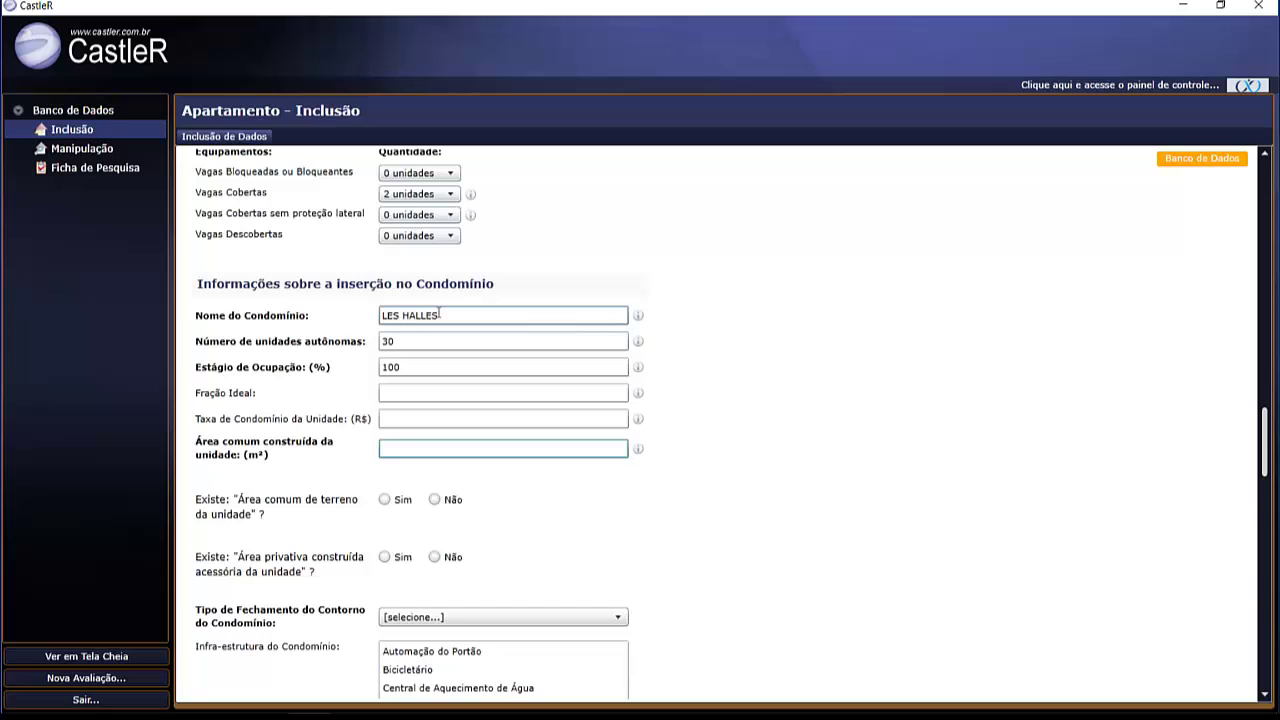
text(105,28)
key(Tab)
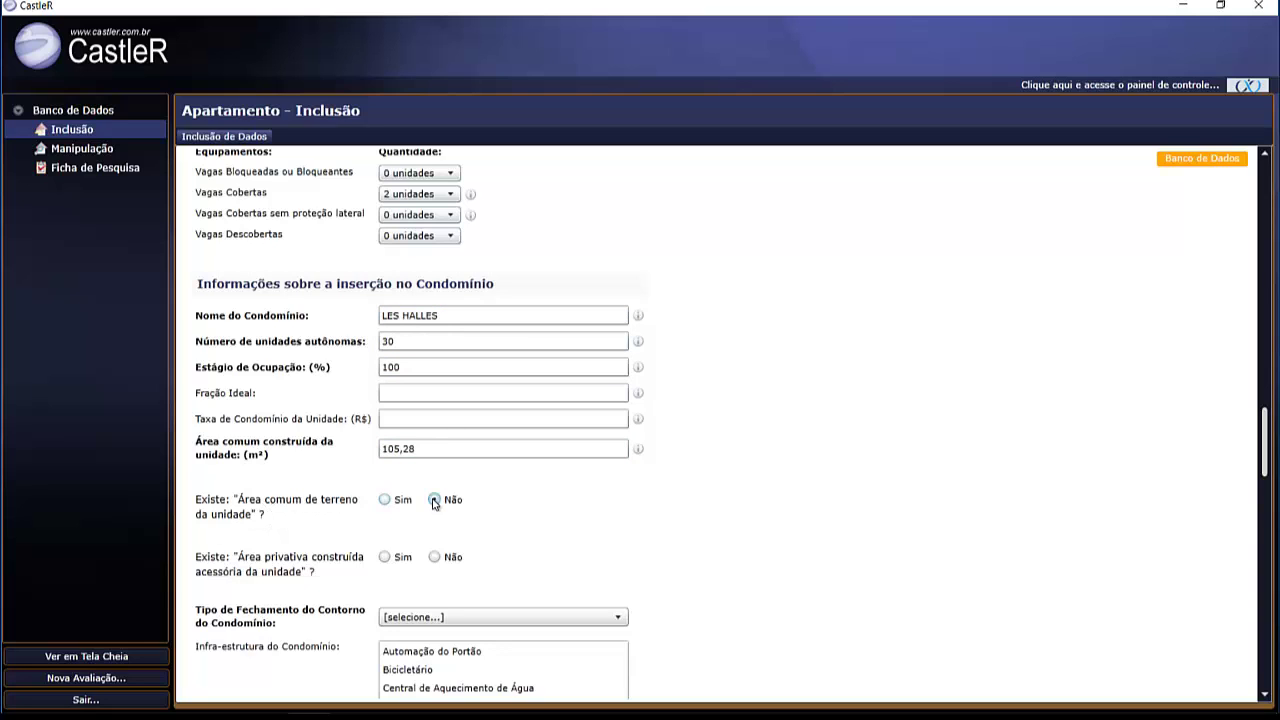
click(384, 500)
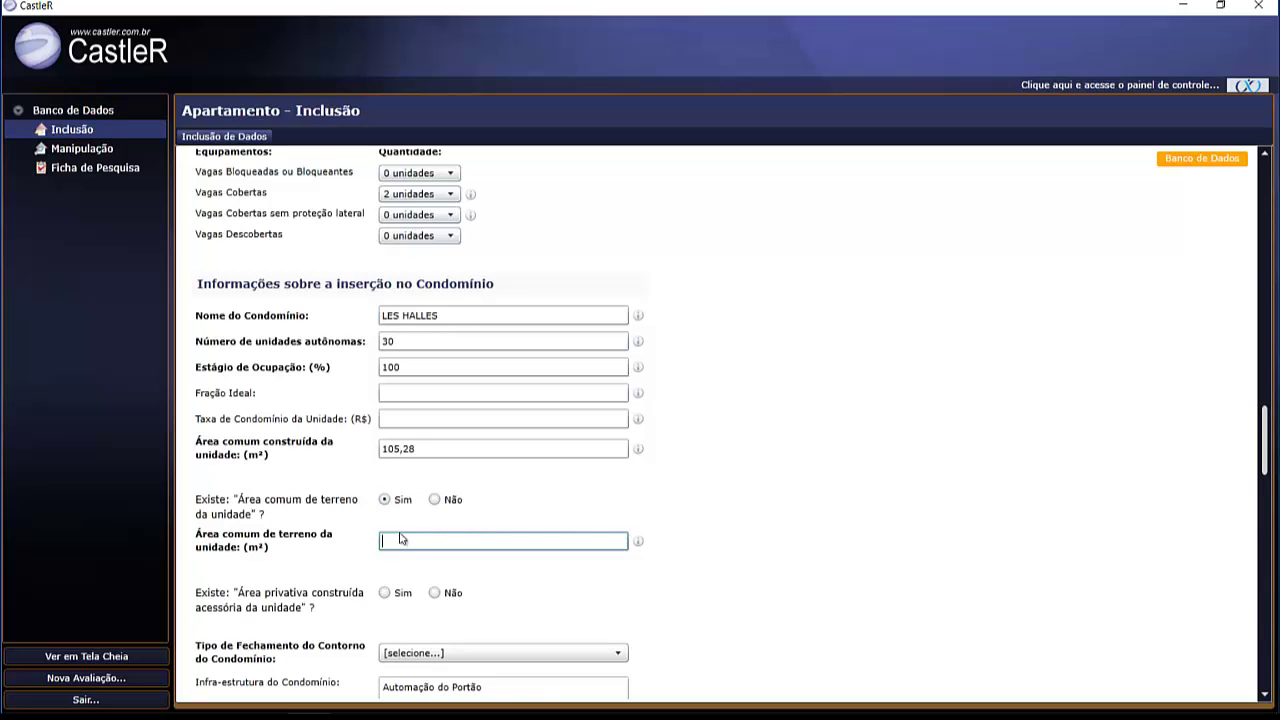
click(434, 500)
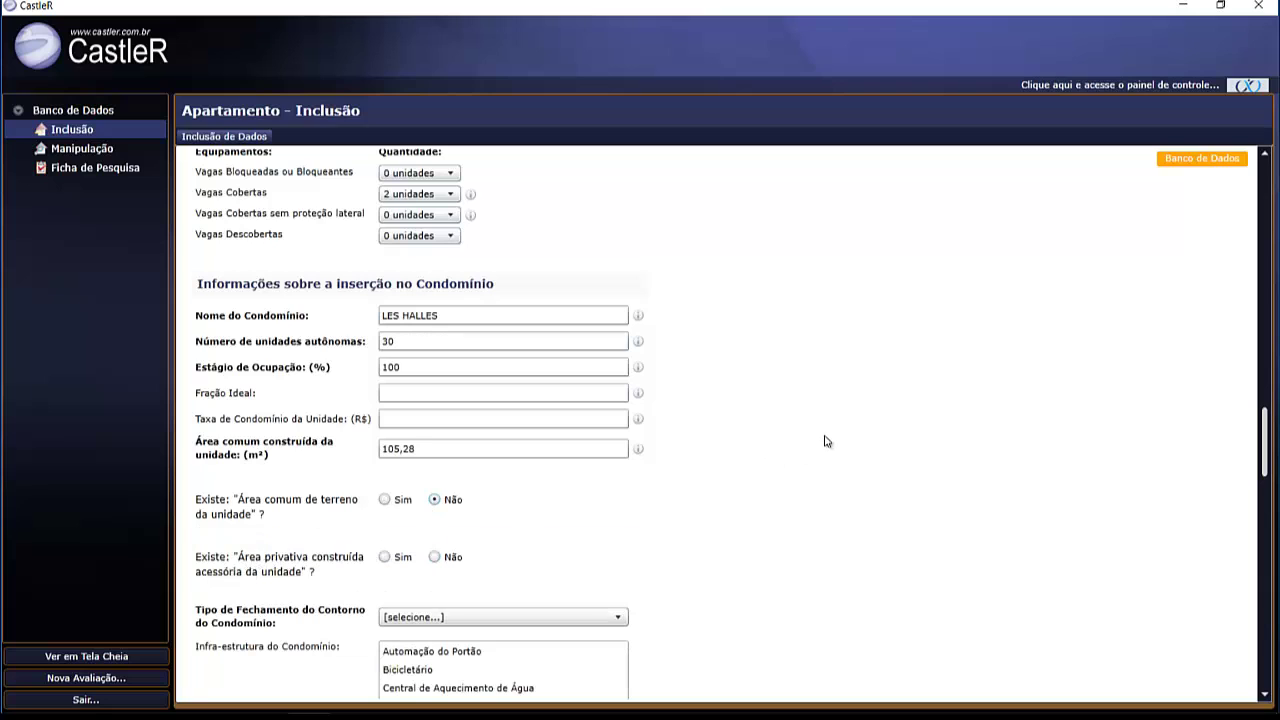
- Set the accessory private built area answer to Não
scroll(826, 440, down, 3)
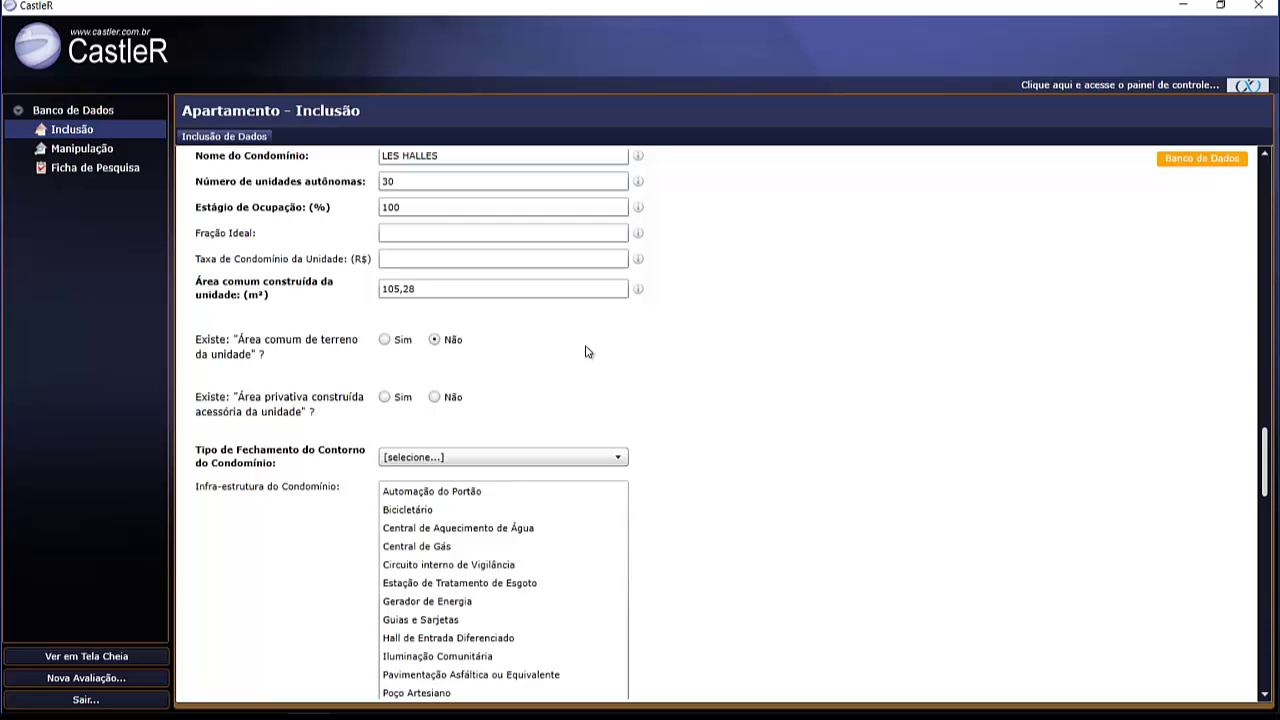
click(385, 398)
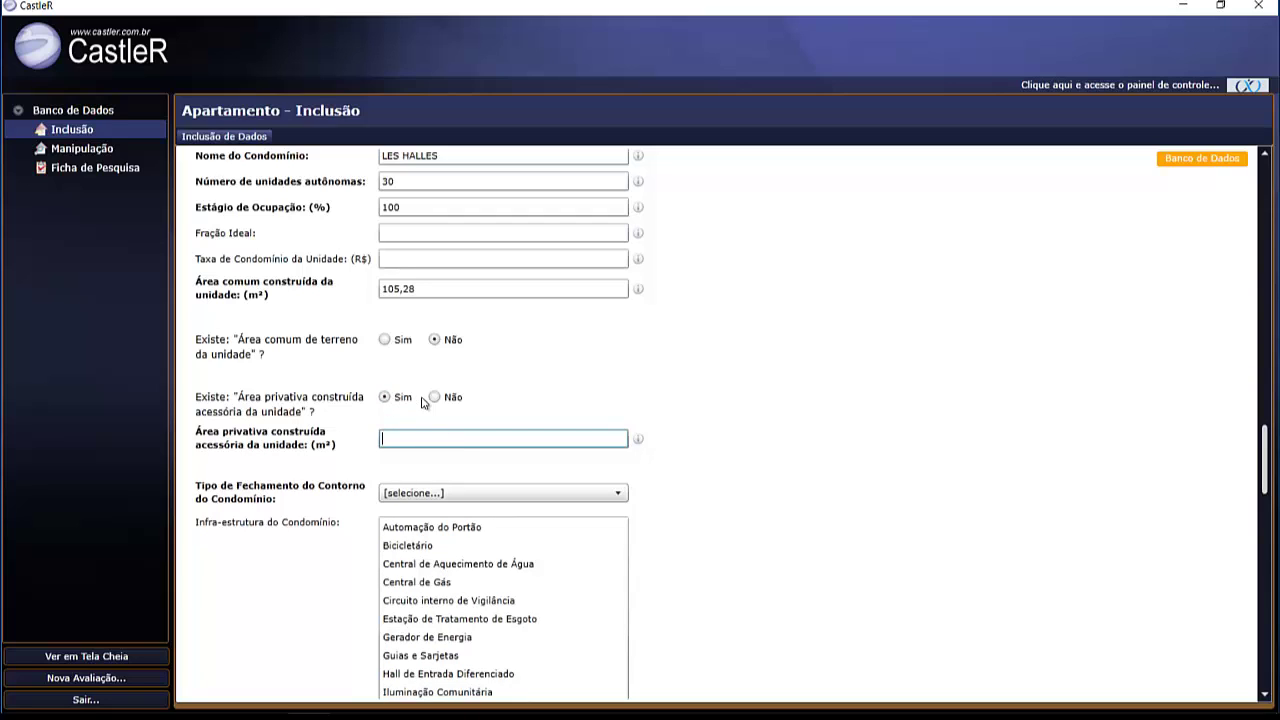
click(435, 398)
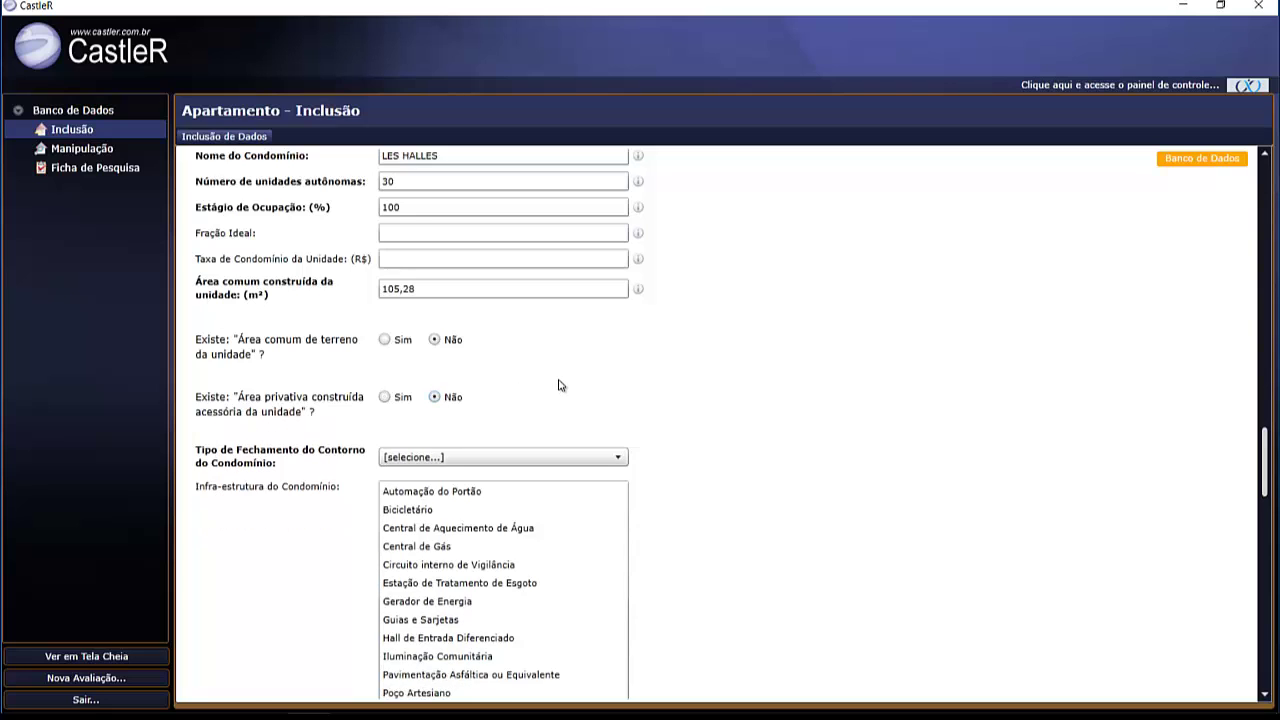
- Choose Gradil Metálico as the condominium perimeter enclosure type
scroll(560, 386, down, 3)
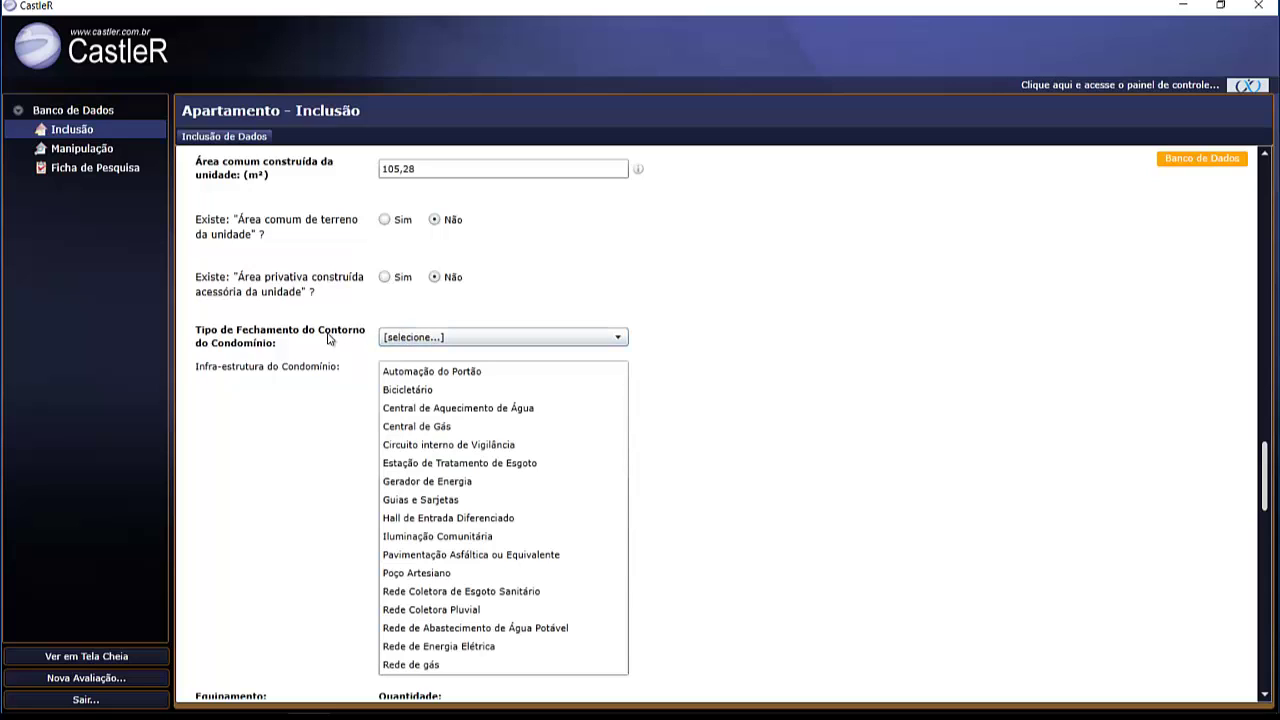
click(494, 339)
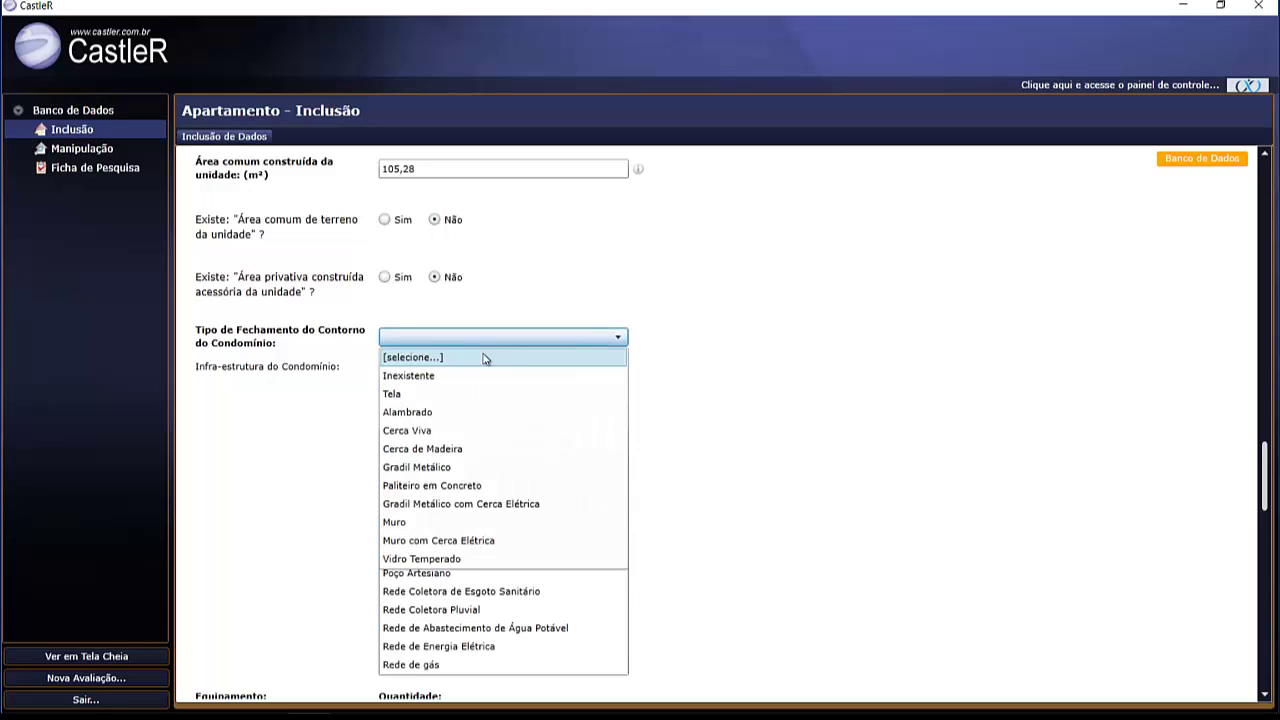
click(454, 471)
scroll(723, 420, down, 2)
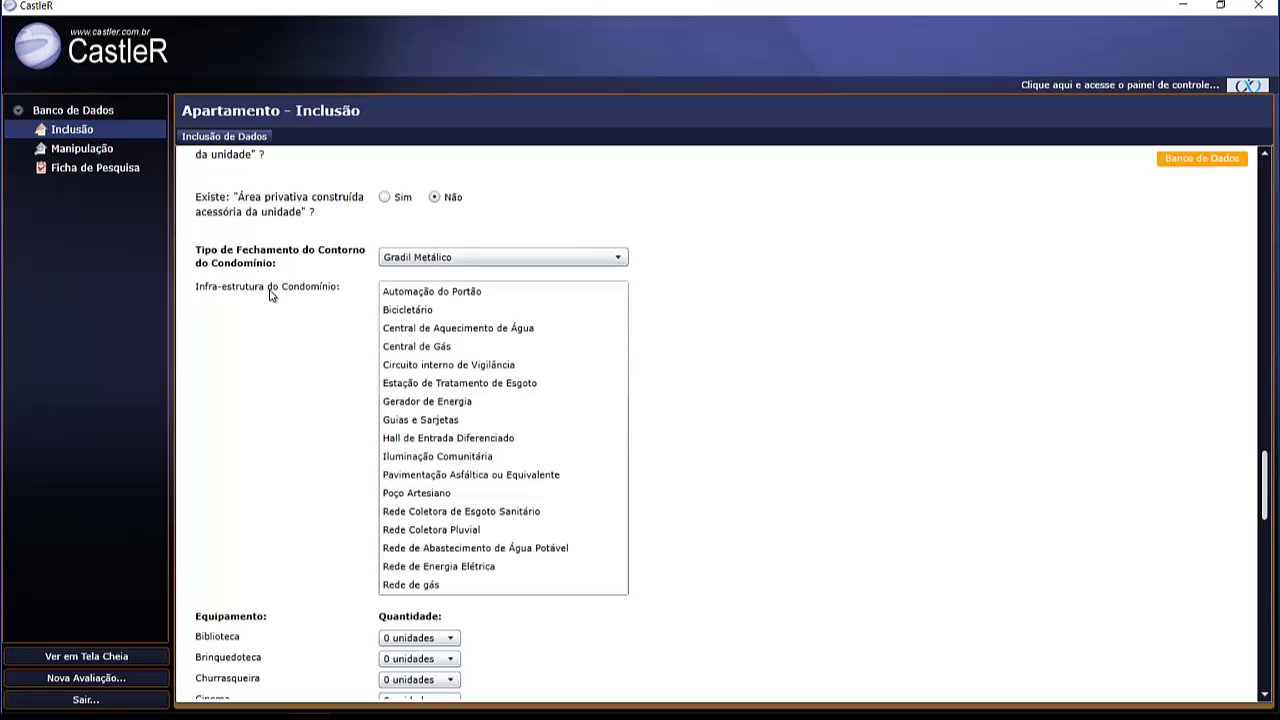
- Mark ten condominium infrastructure items, from Automação do Portão to Circuito interno de Vigilância
click(408, 292)
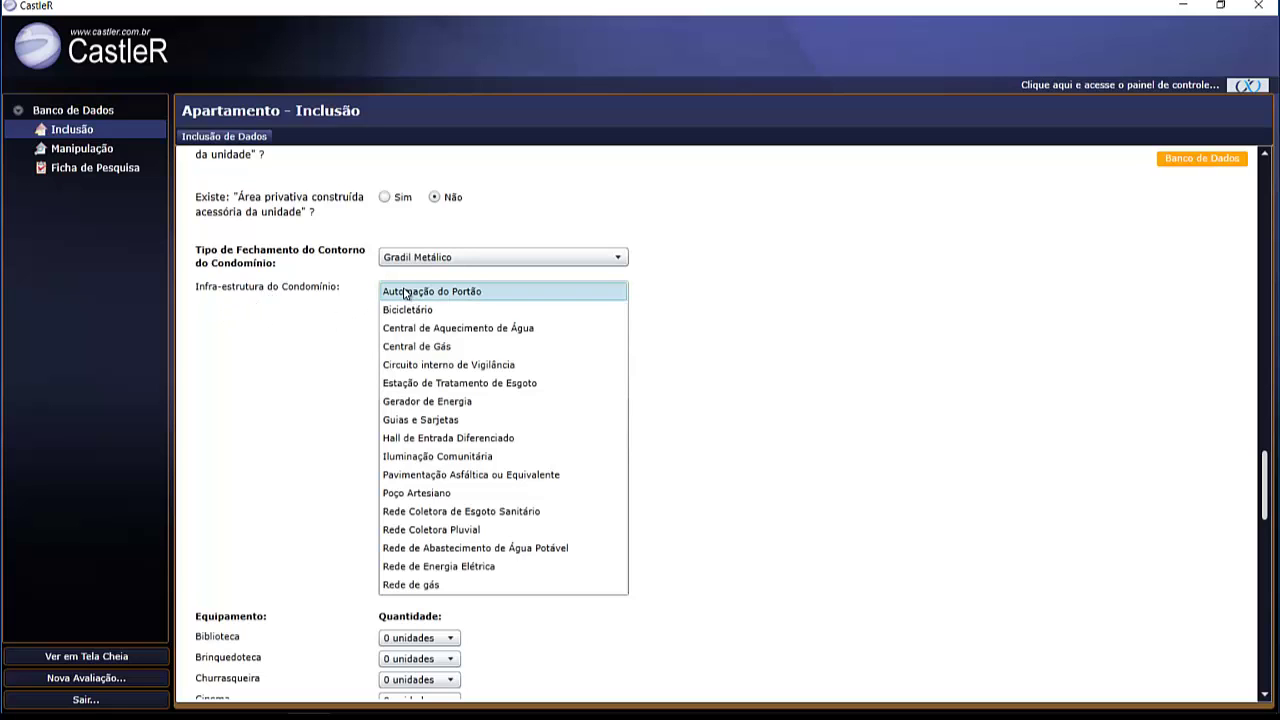
click(419, 421)
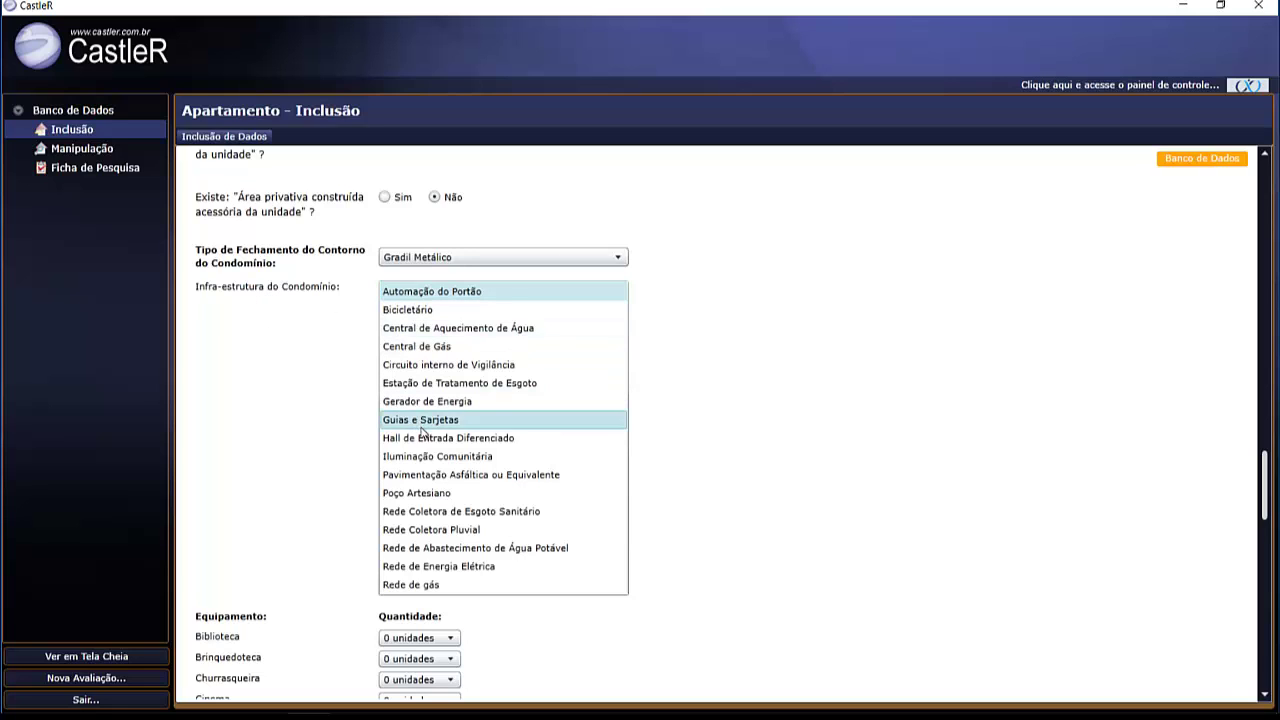
click(431, 458)
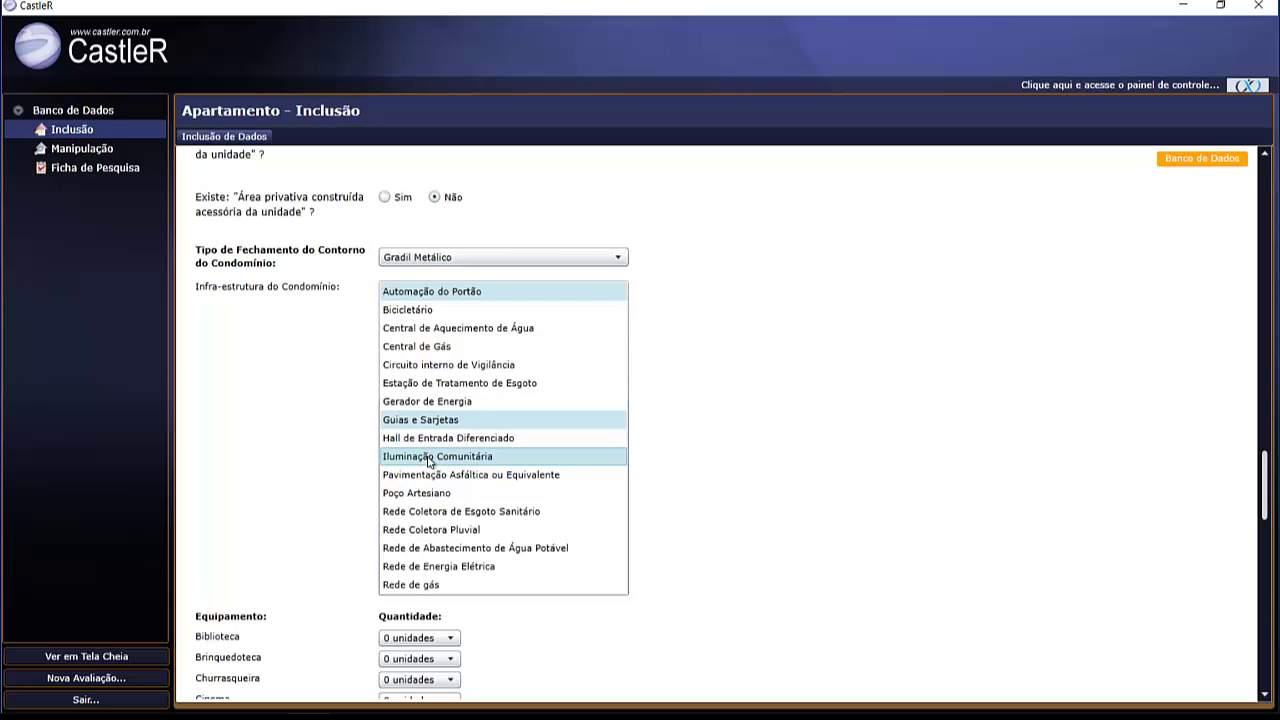
click(432, 476)
click(422, 513)
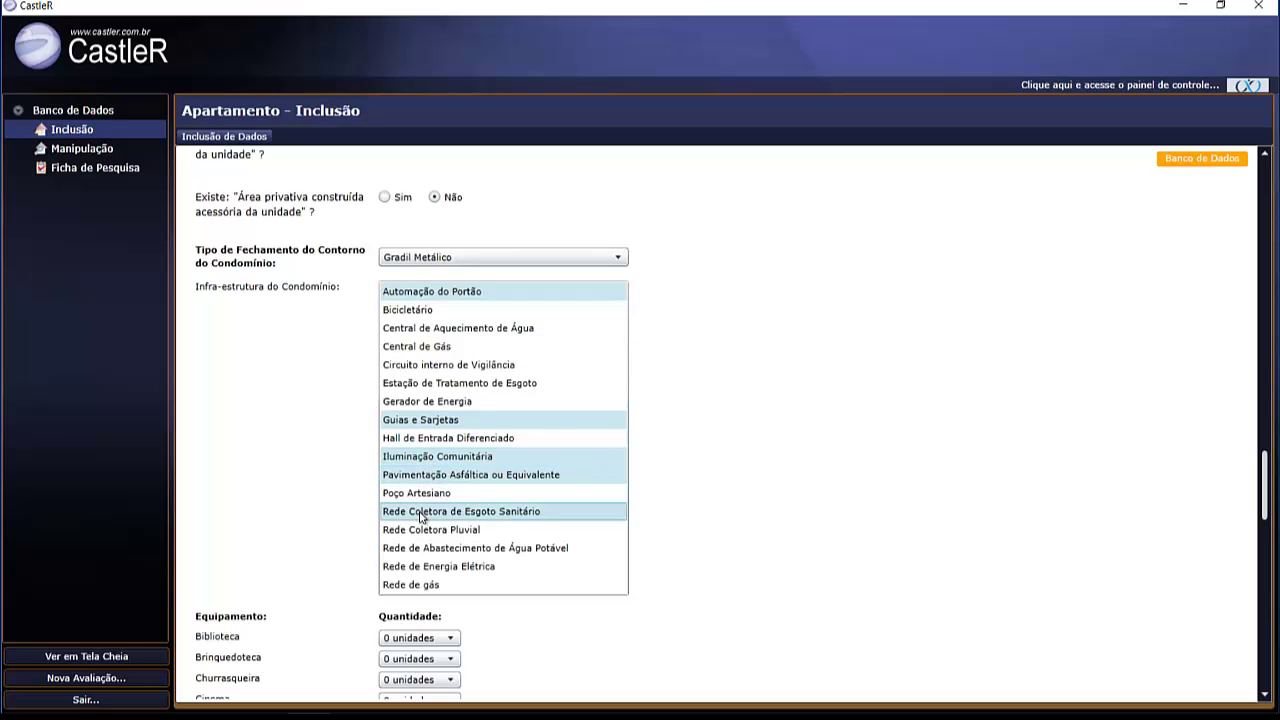
click(418, 531)
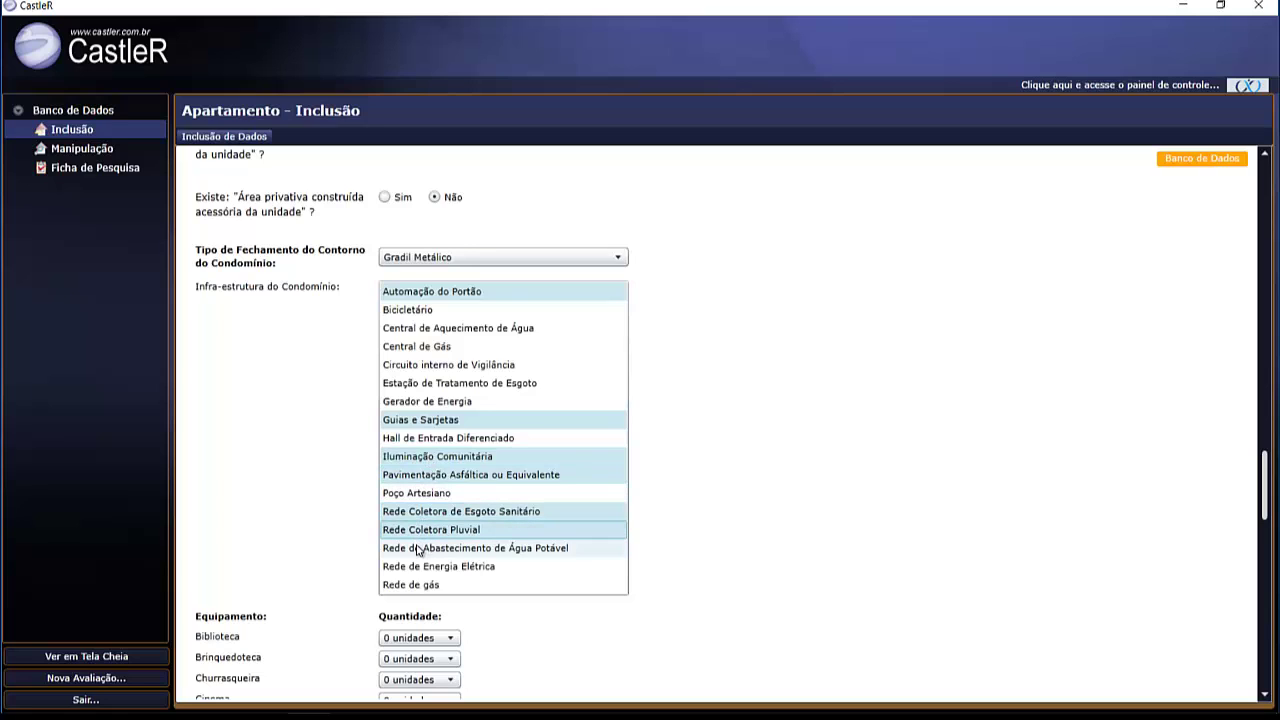
click(419, 549)
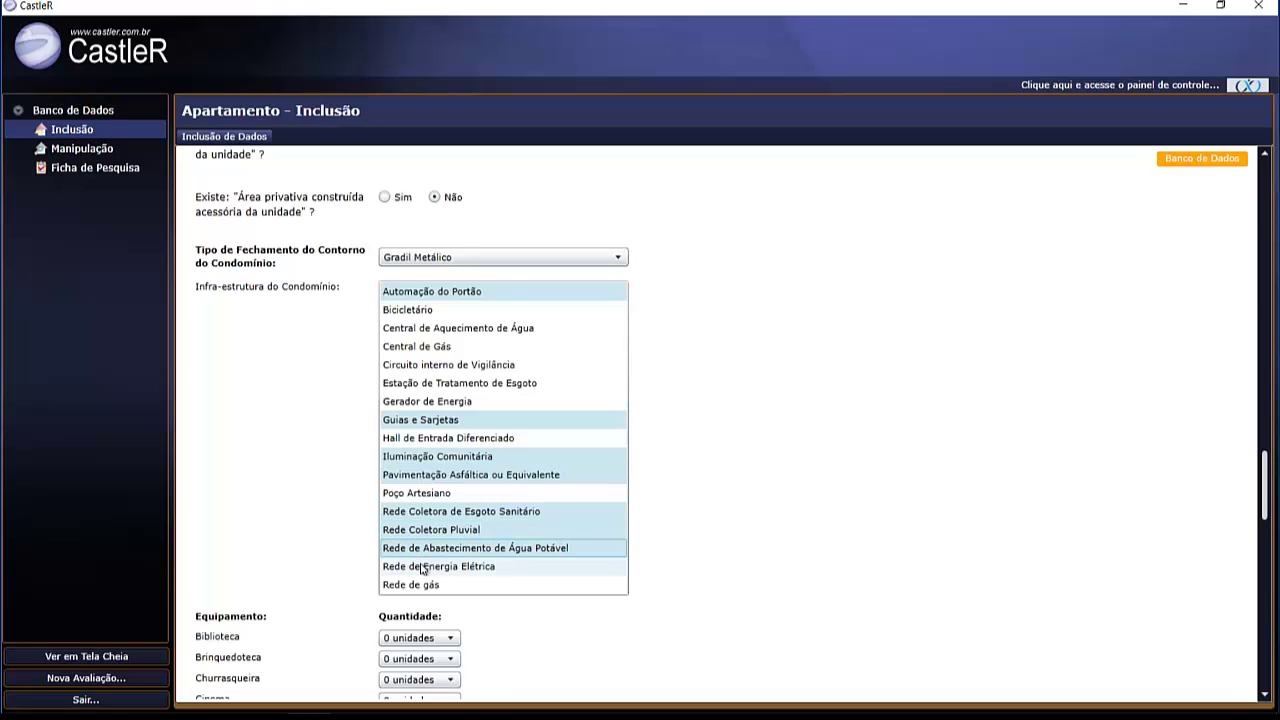
click(421, 568)
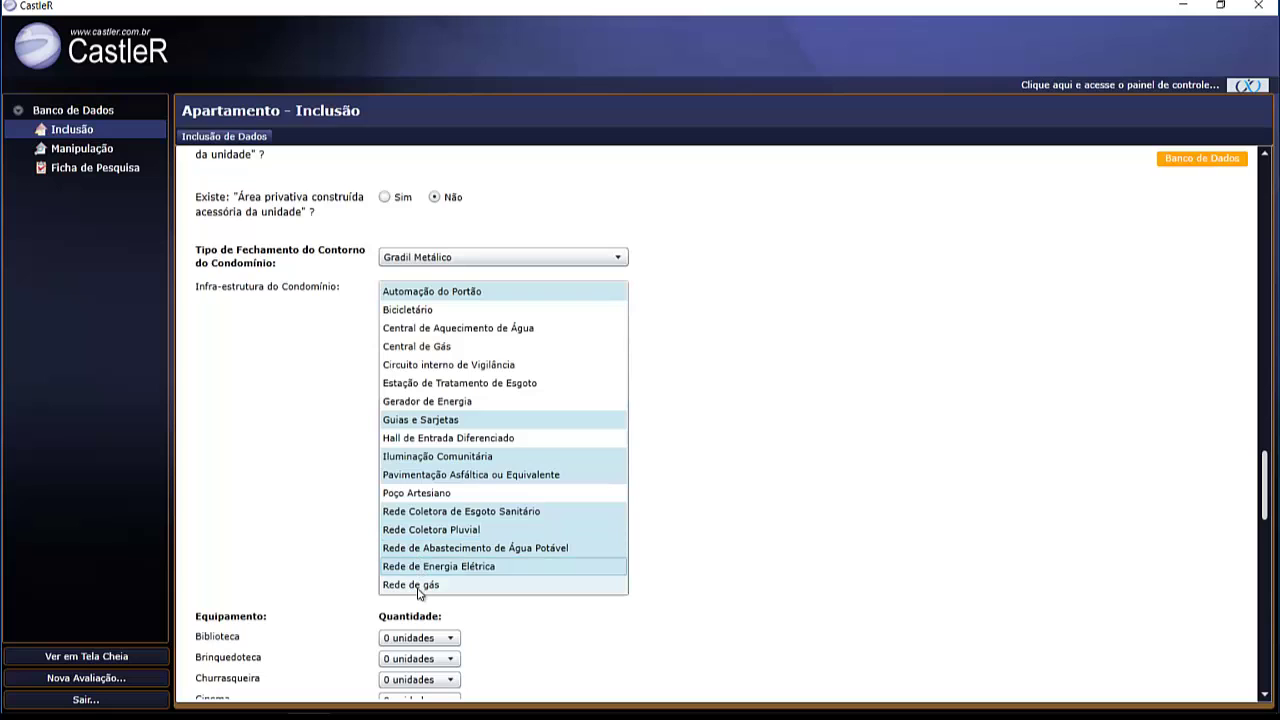
click(418, 588)
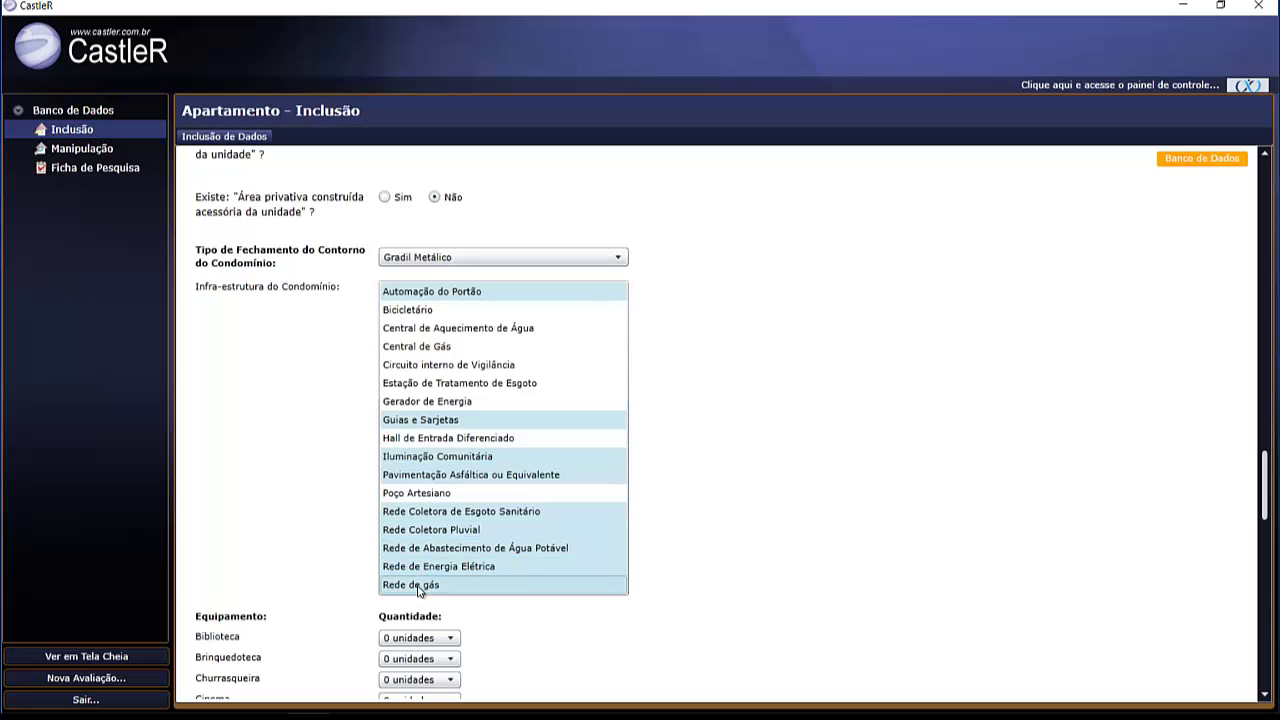
click(429, 370)
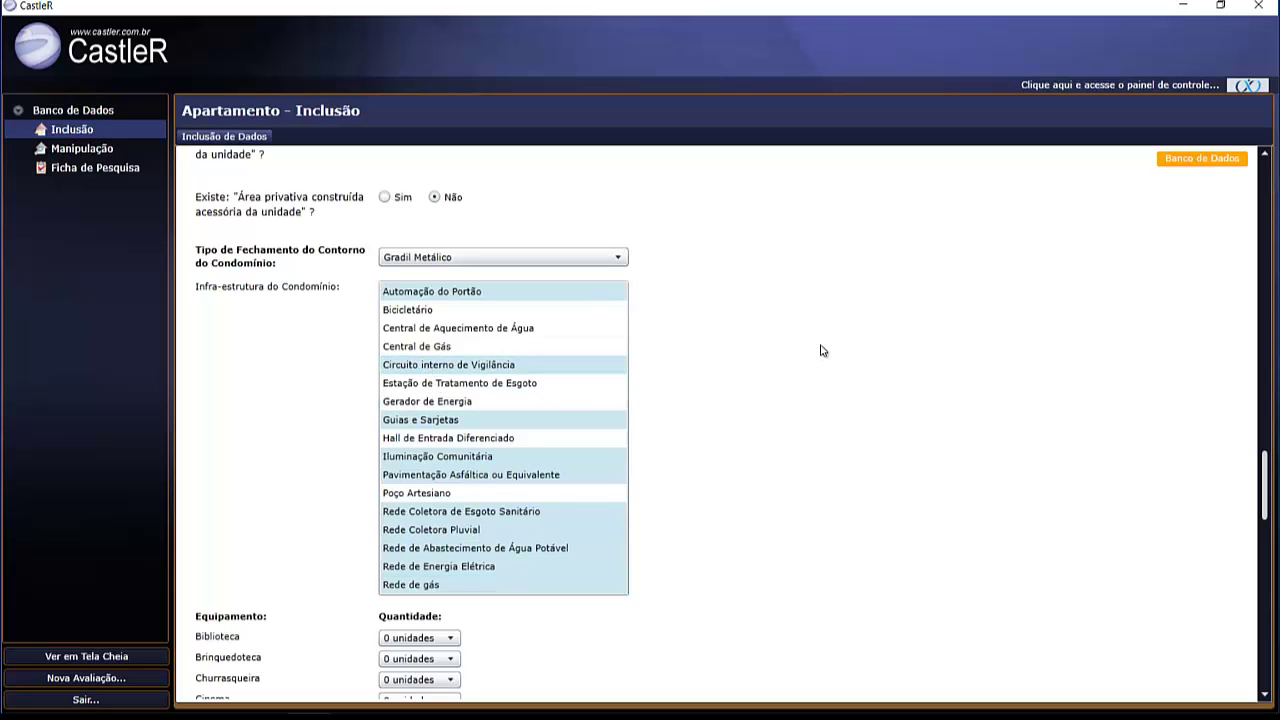
- Set Elevador, Playground, Portaria, Sala de Ginástica, Salão de Festas and Salão de Jogos to 1 unidade each
scroll(824, 352, down, 4)
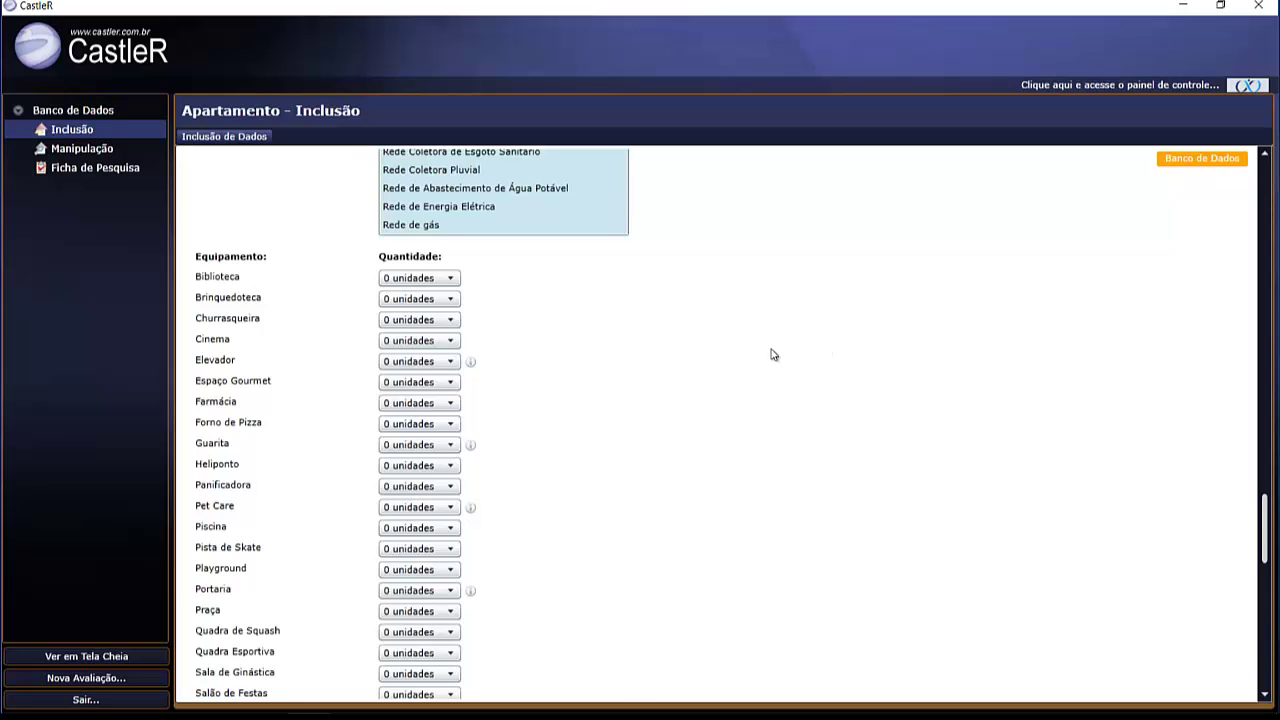
scroll(772, 355, down, 1)
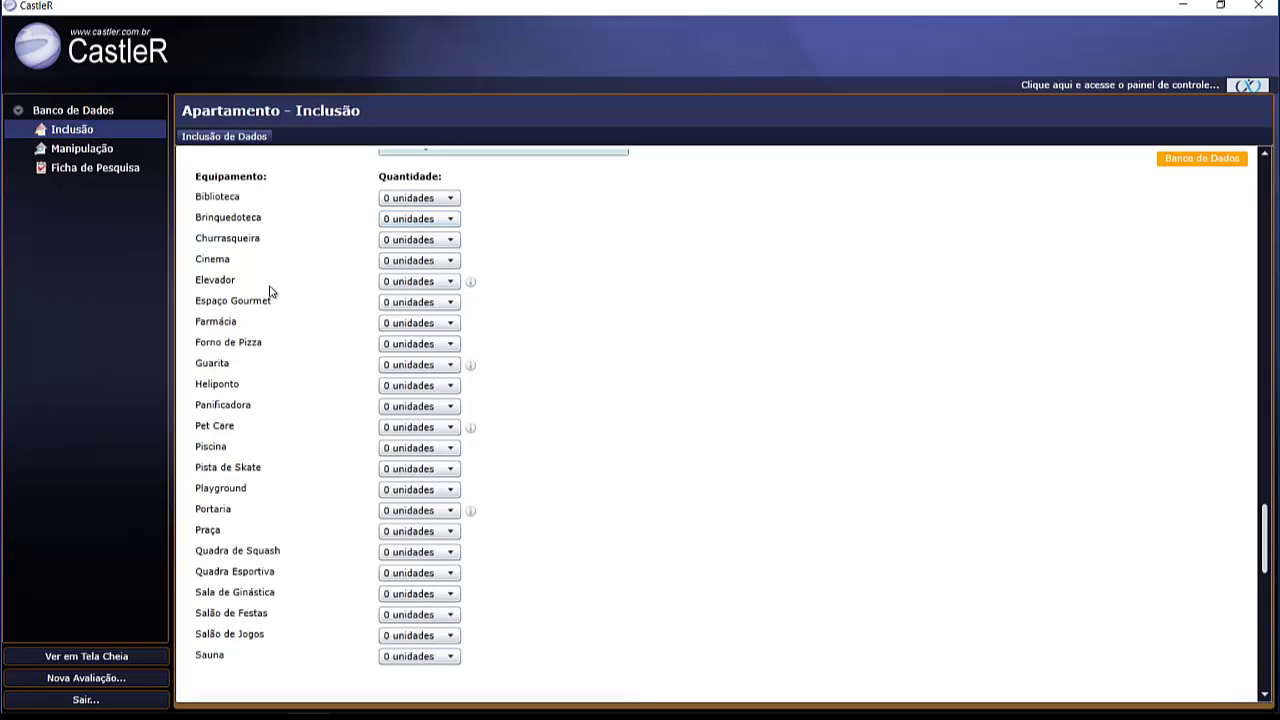
click(445, 282)
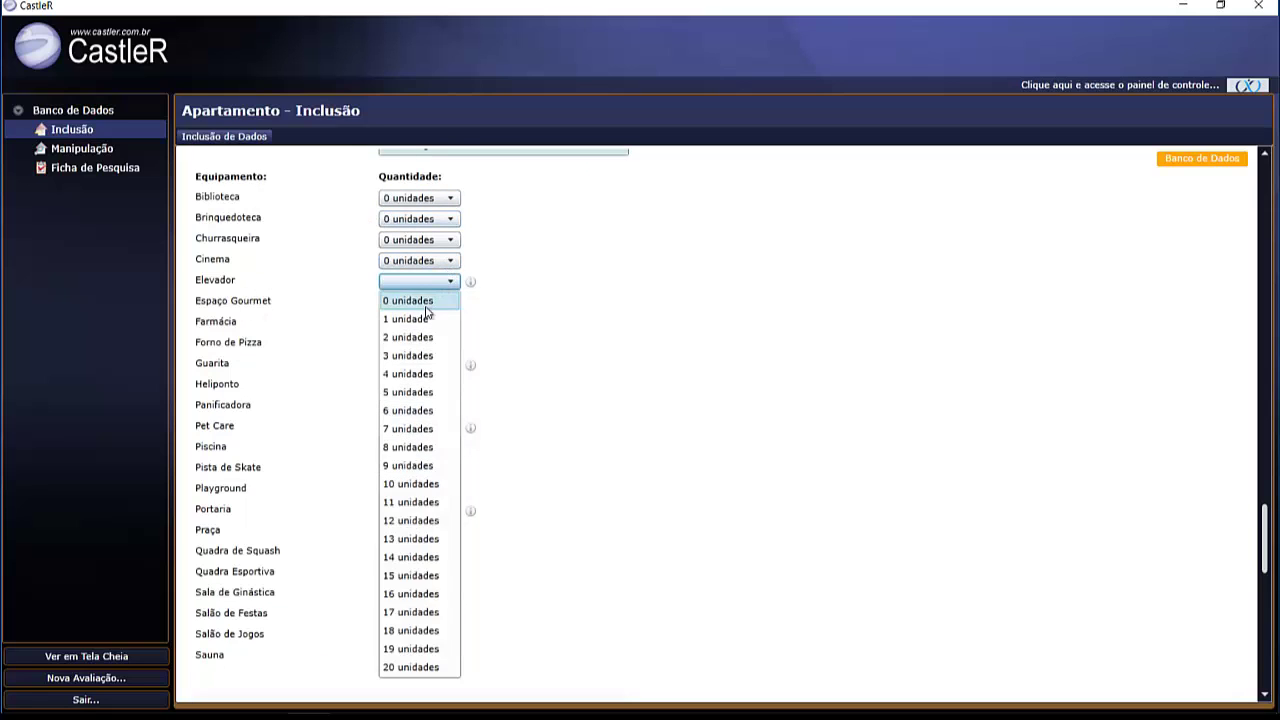
click(426, 313)
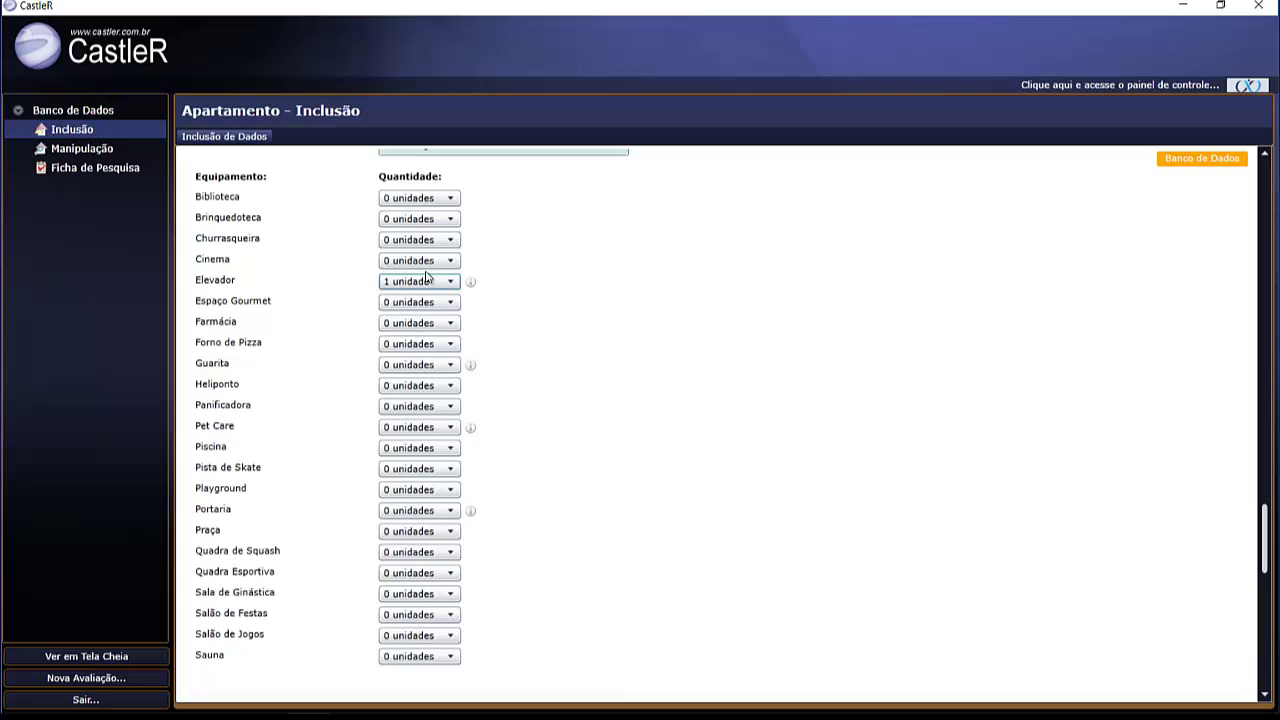
click(443, 494)
click(423, 526)
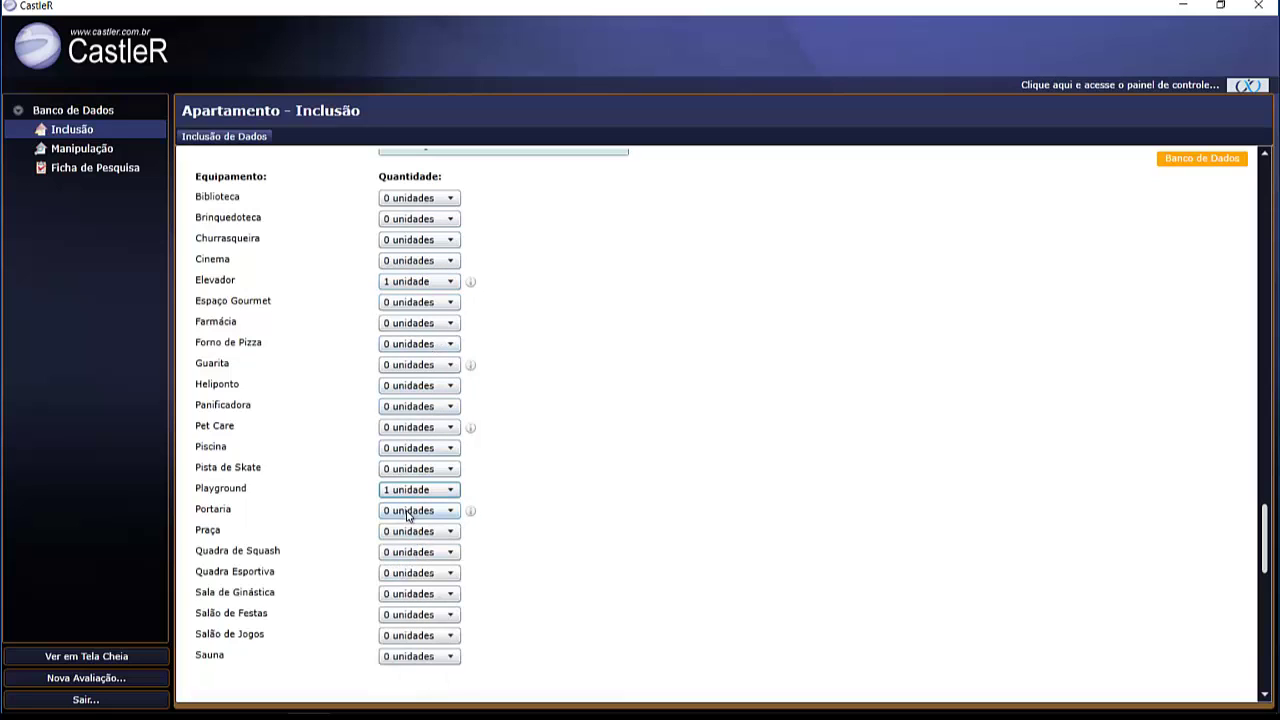
click(407, 514)
click(414, 547)
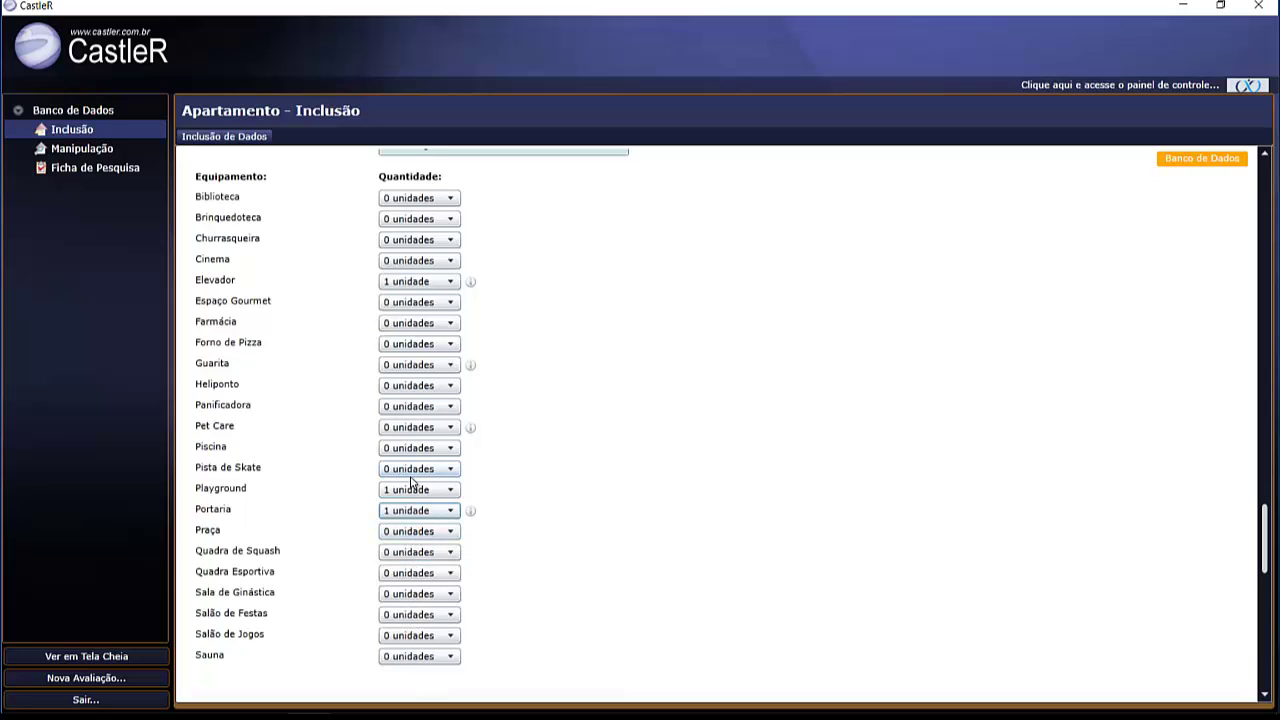
click(426, 596)
click(410, 408)
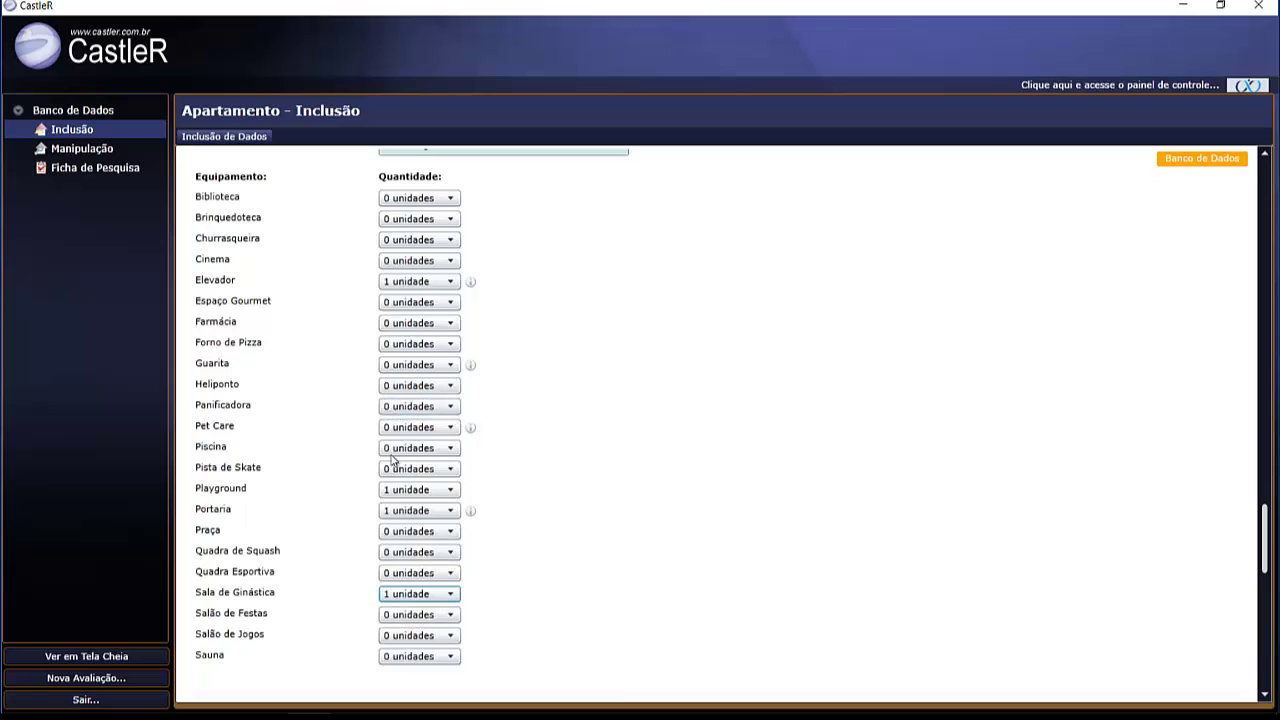
click(415, 614)
click(410, 432)
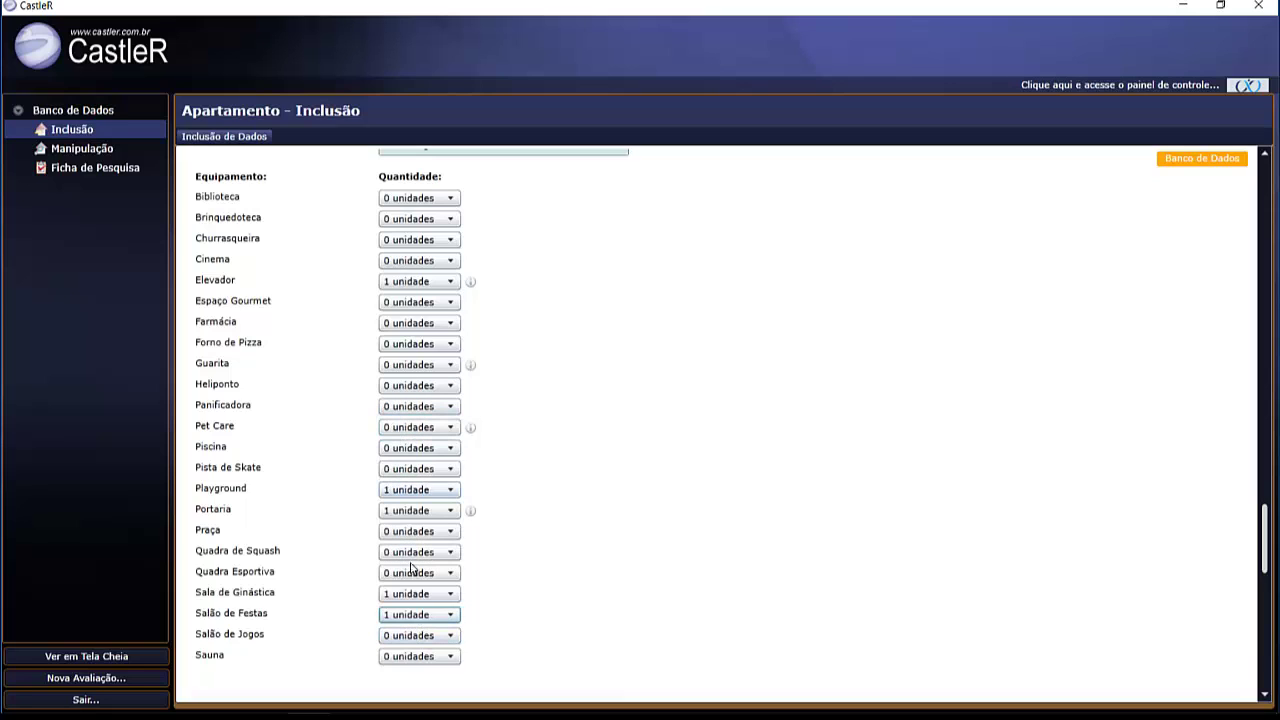
click(418, 640)
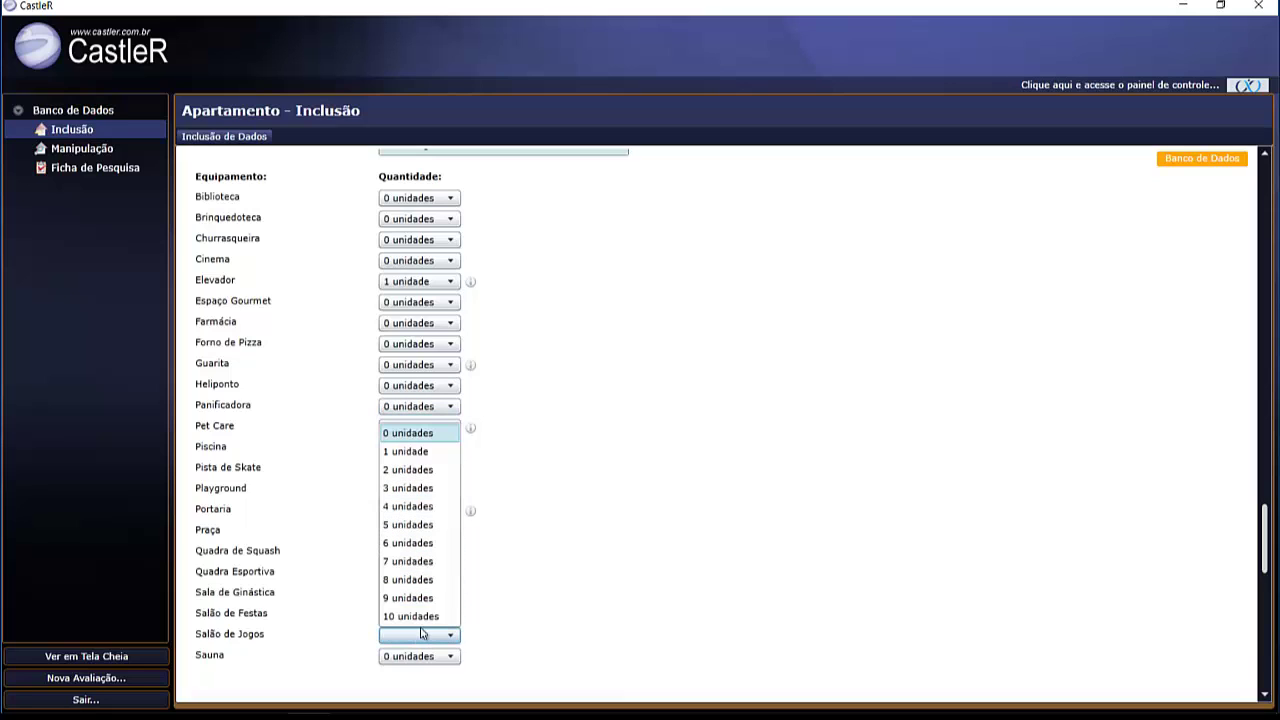
click(412, 452)
- Choose Granitos wet floor, Norte orientation, Padrão Médio fixtures and Cerâmica Superior wet walls
scroll(675, 503, down, 5)
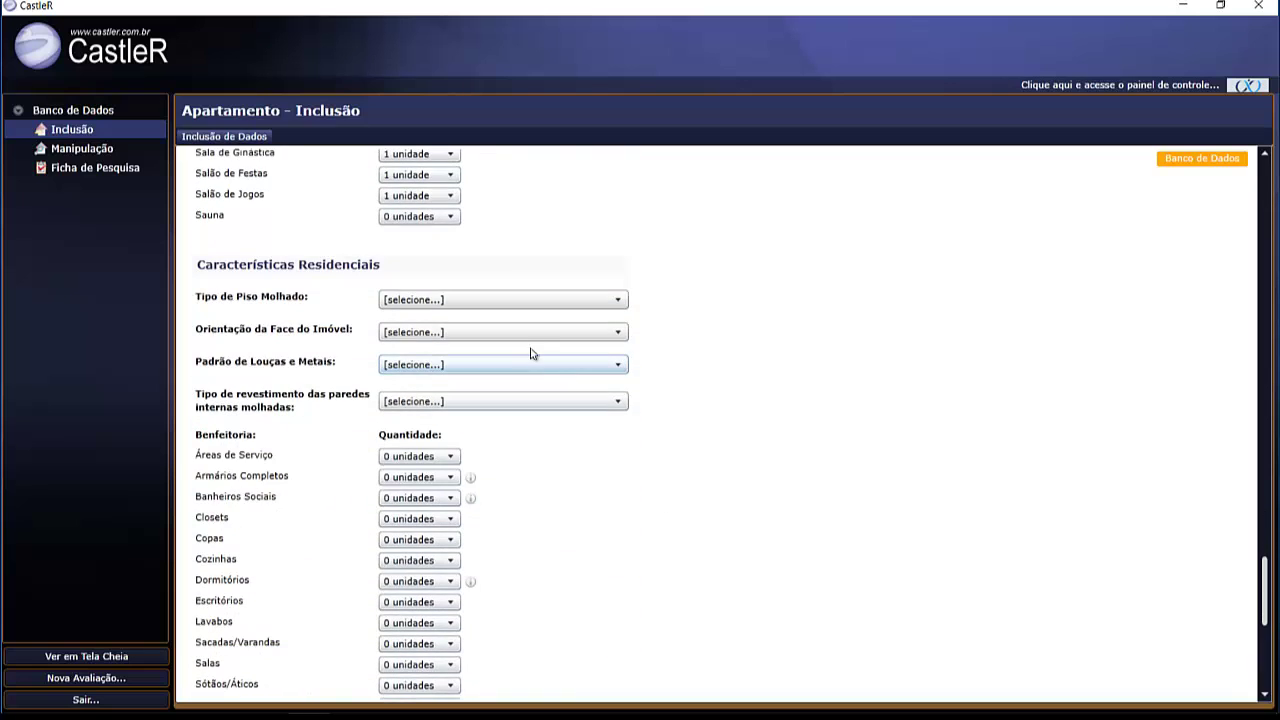
click(463, 301)
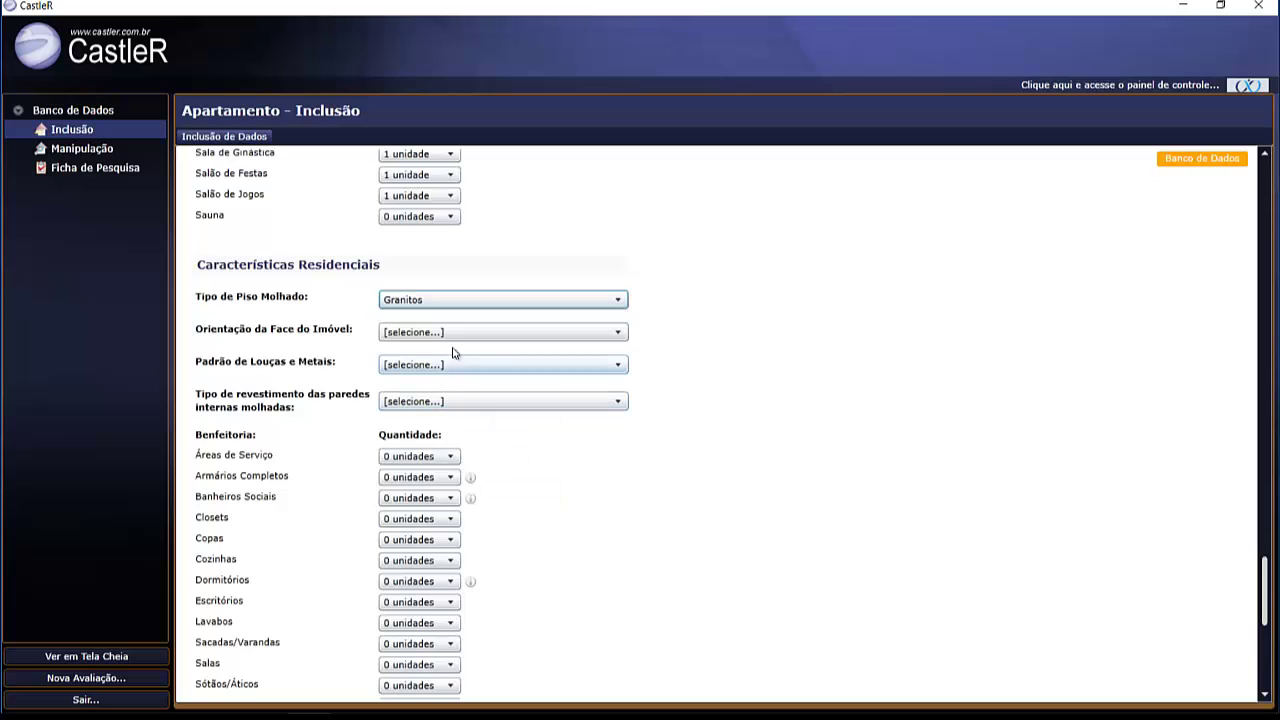
click(451, 332)
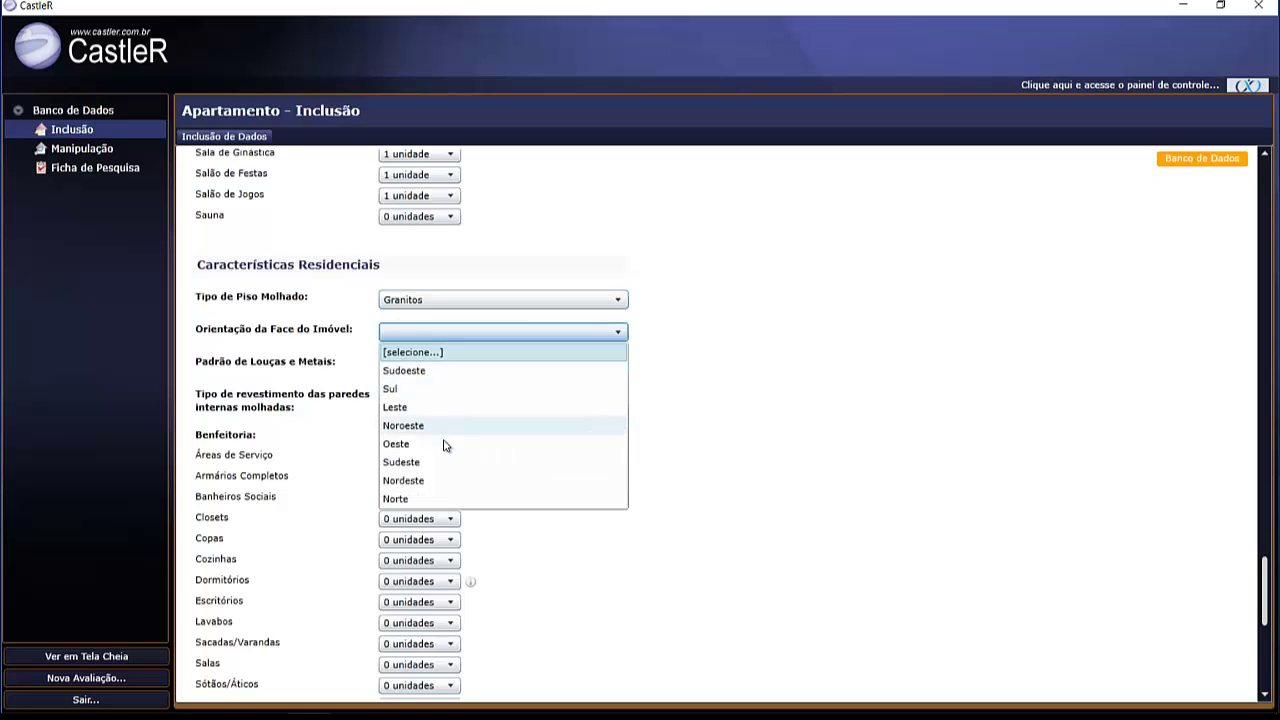
click(435, 498)
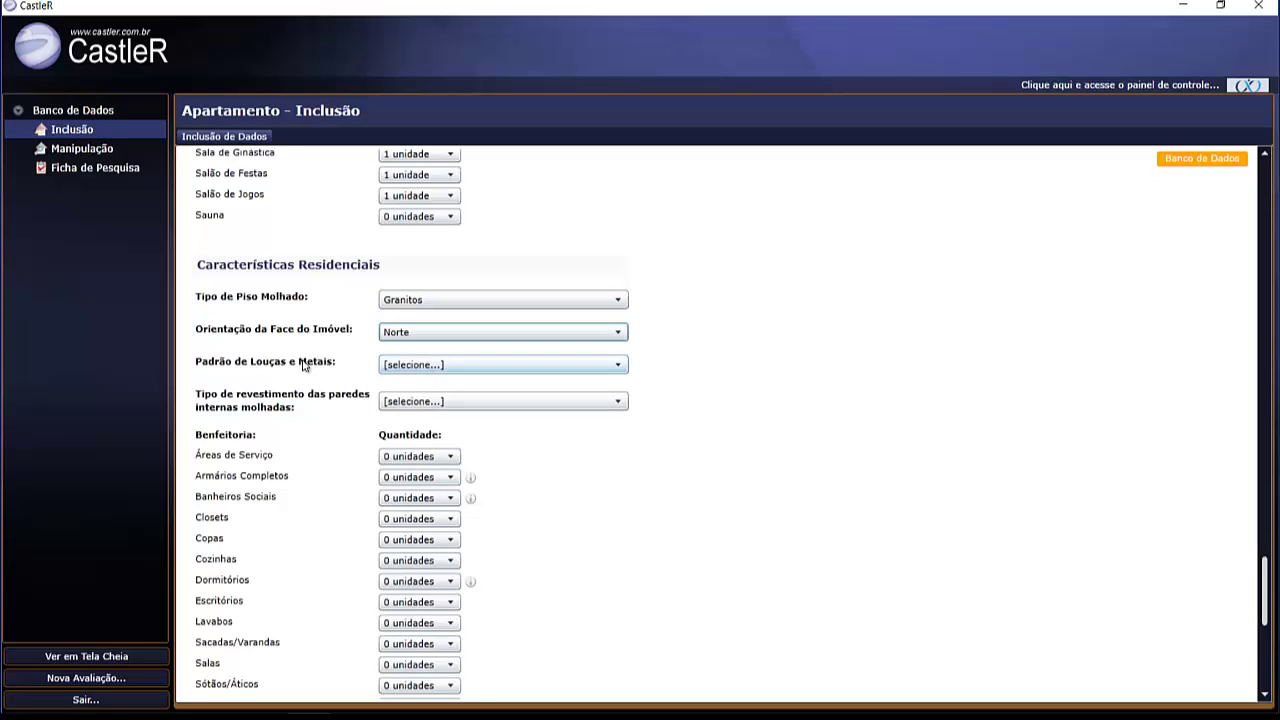
click(476, 372)
click(465, 435)
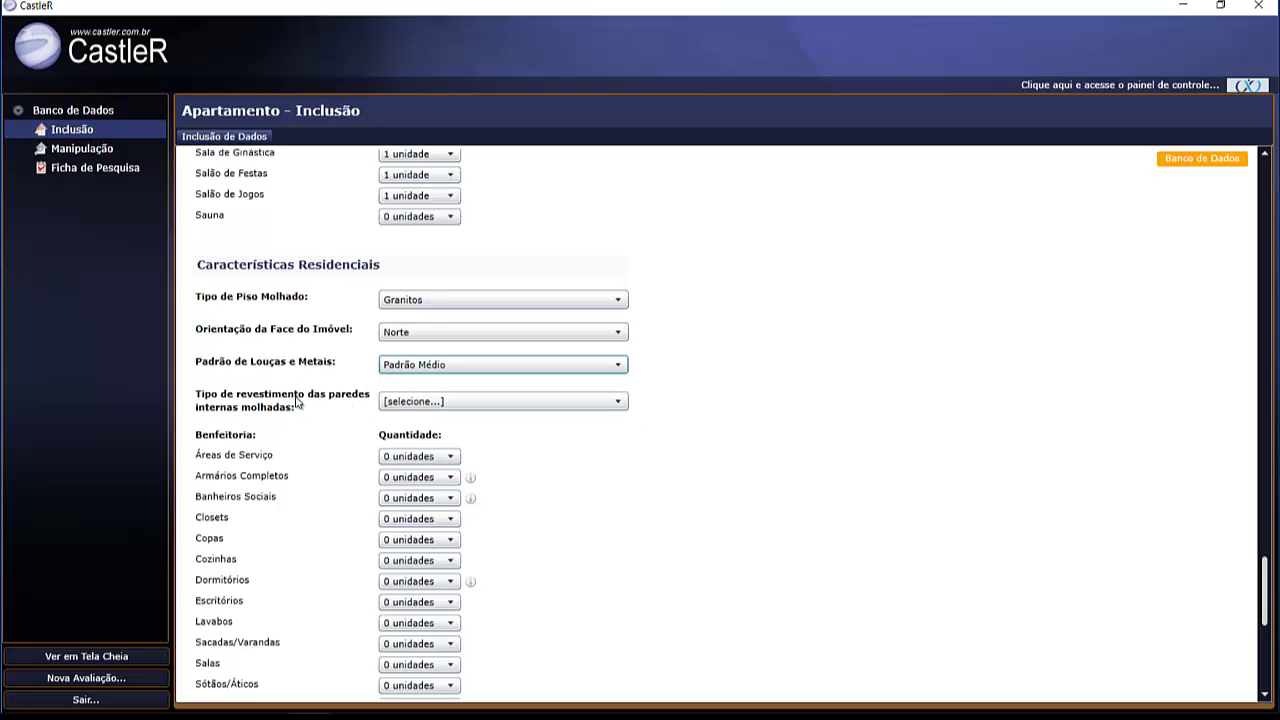
click(456, 402)
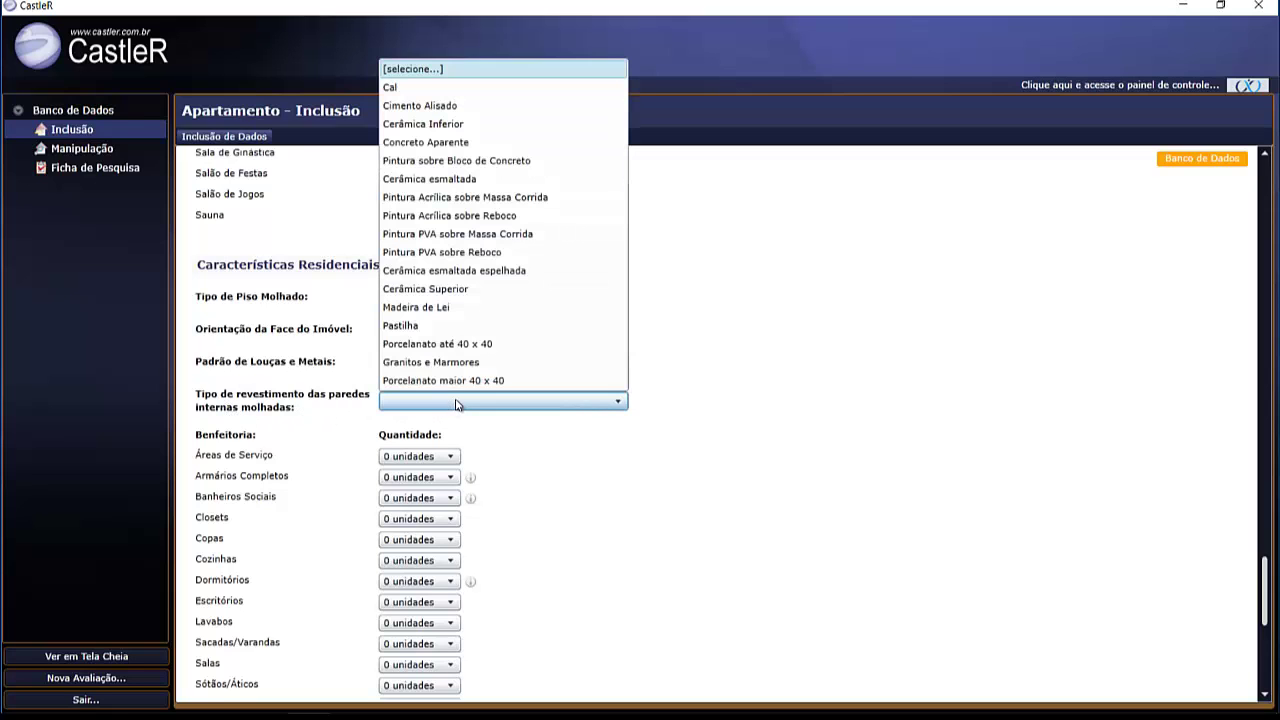
click(436, 290)
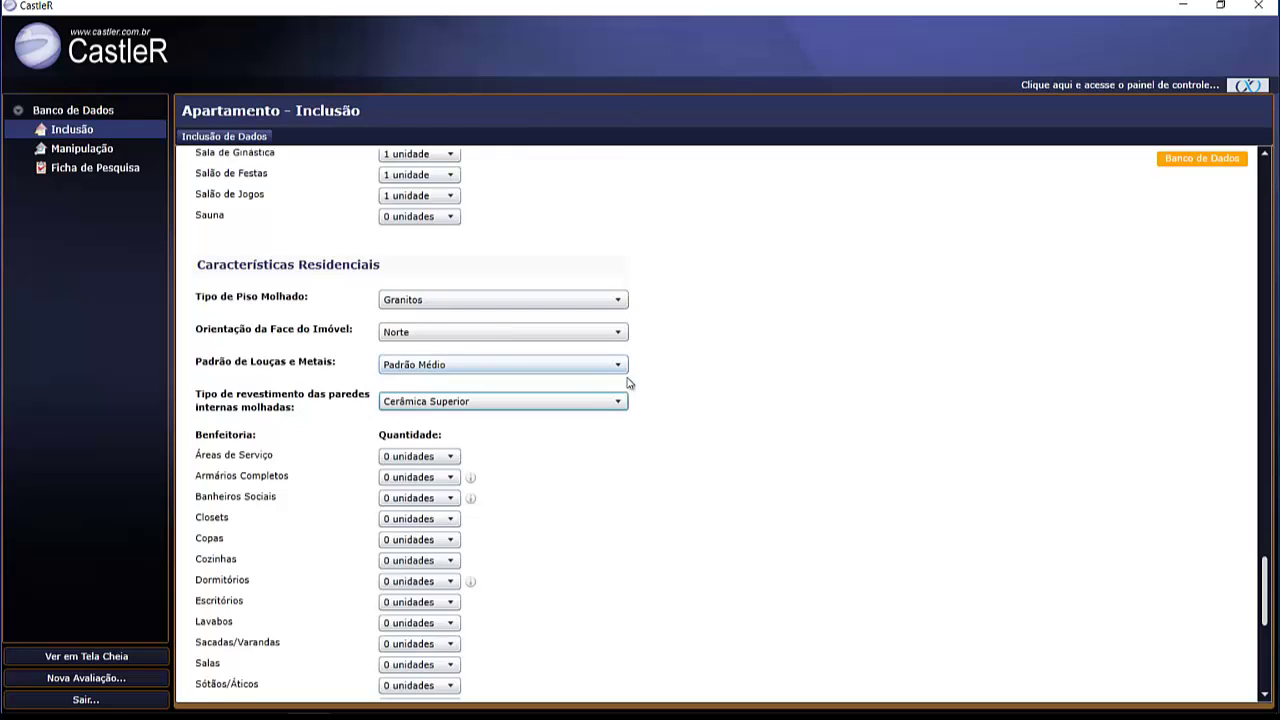
scroll(770, 388, down, 4)
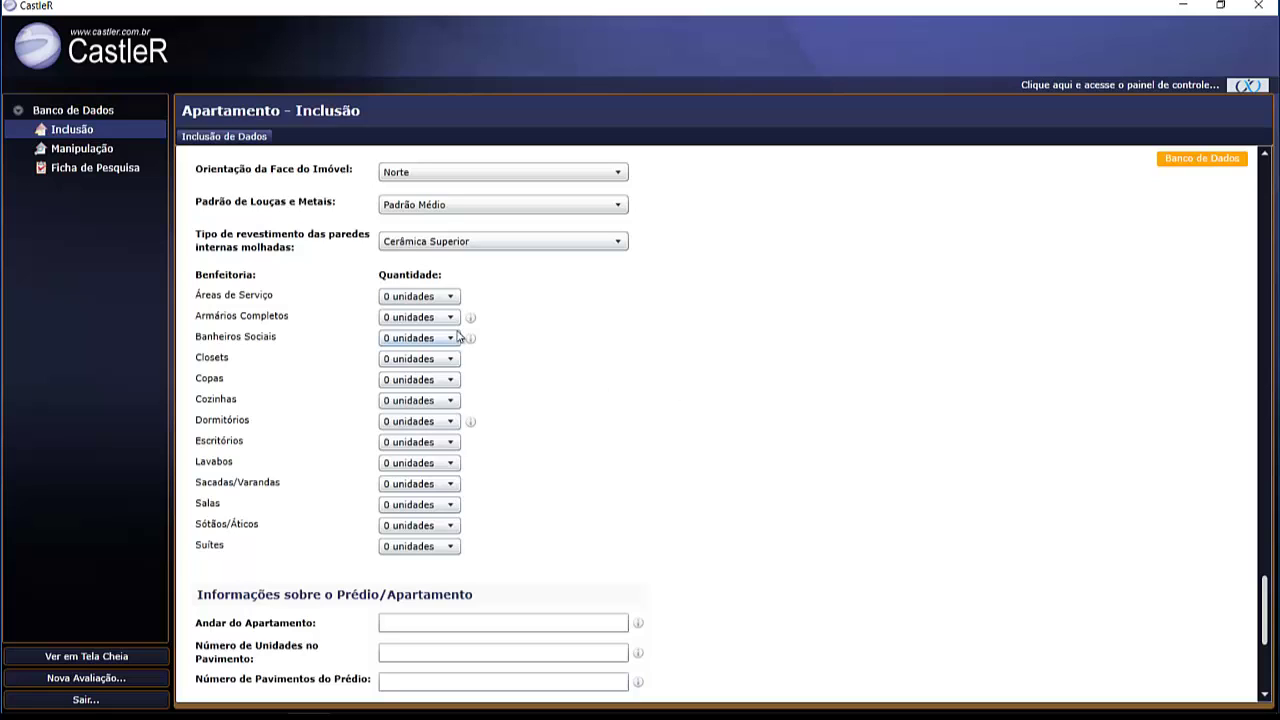
- Set Áreas de Serviço 1, Armários Completos 9, Banheiros Sociais 1 and Cozinhas 1
click(410, 296)
click(421, 333)
click(420, 317)
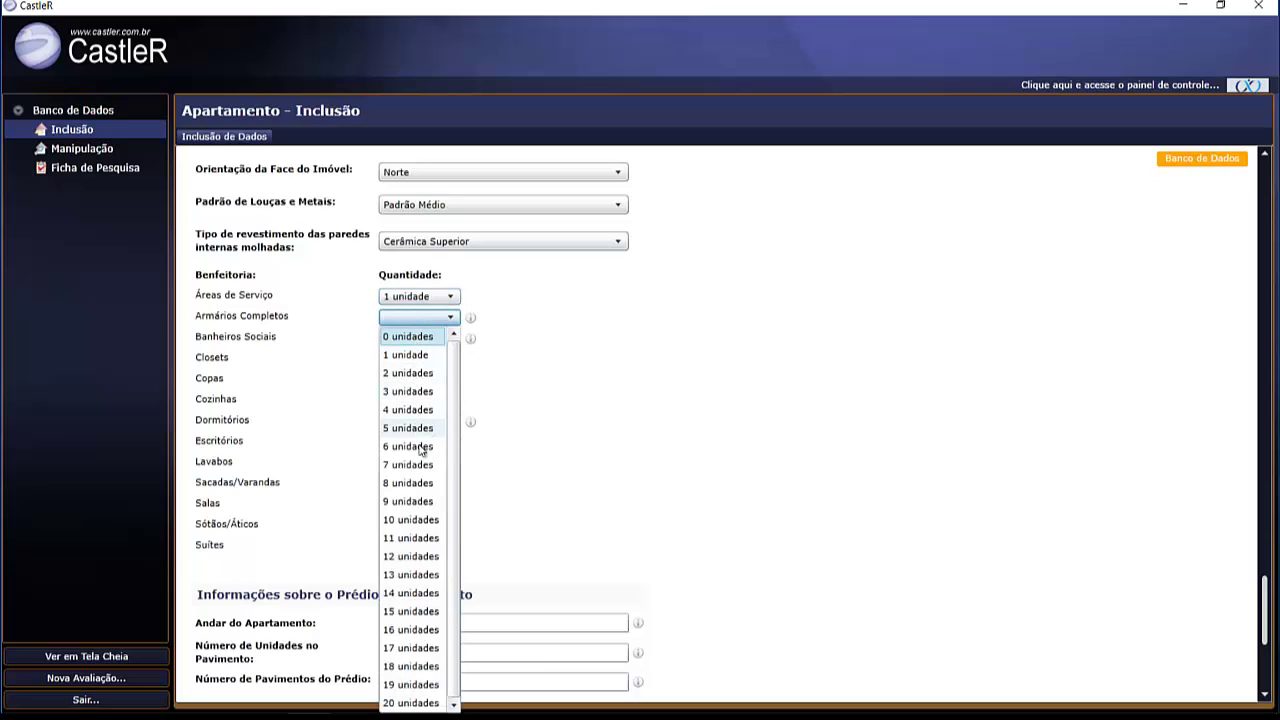
click(419, 503)
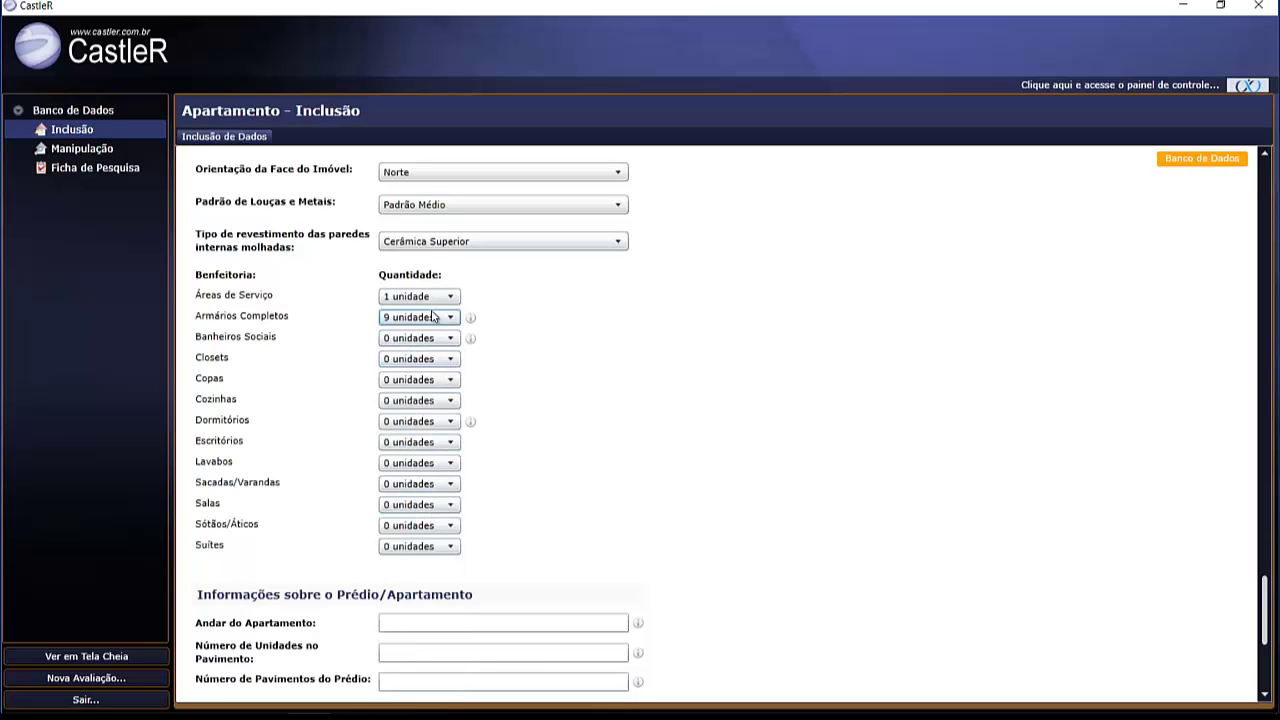
click(430, 340)
click(420, 375)
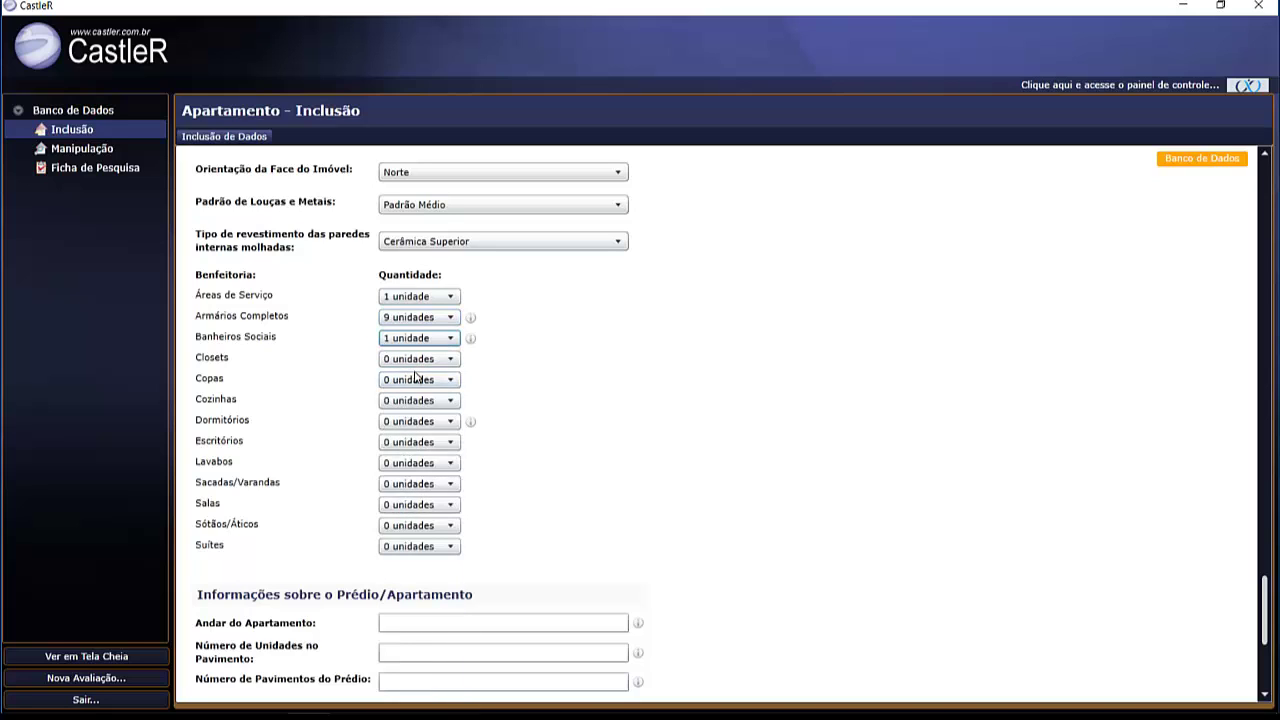
click(422, 401)
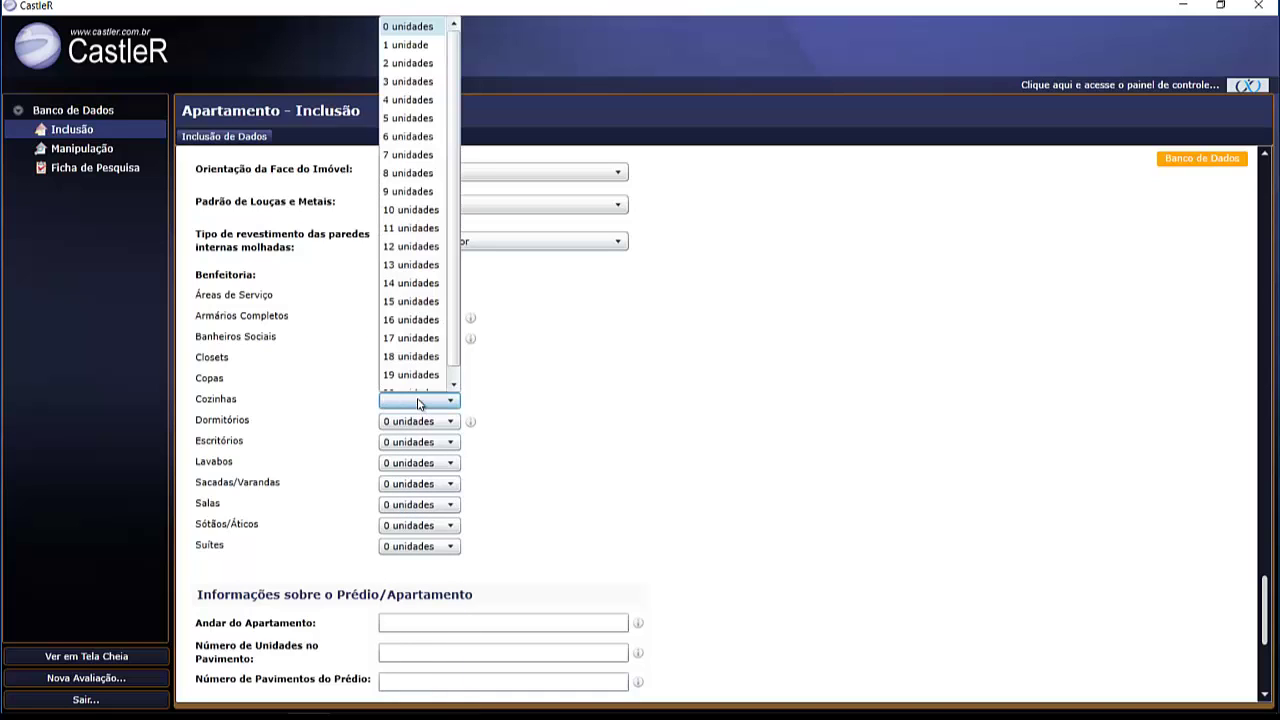
click(395, 47)
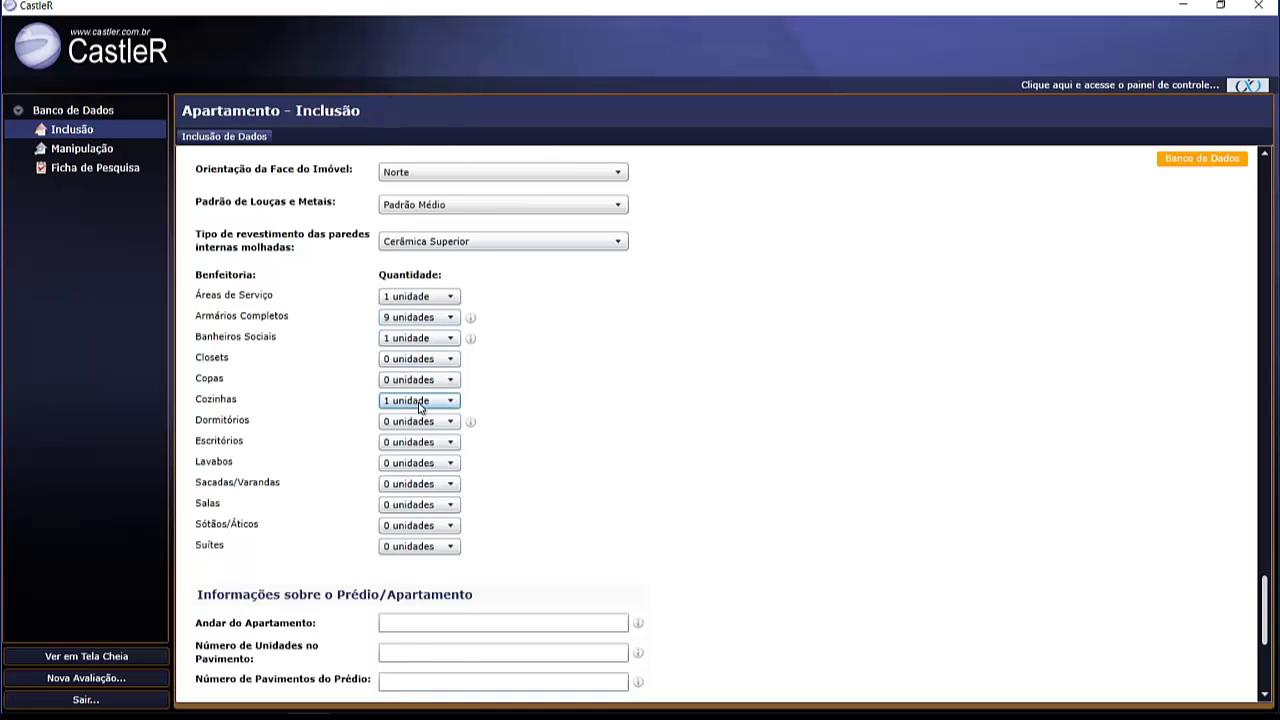
- Set Dormitórios 2, Lavabos 1, Sacadas/Varandas 1, Salas 2 and Suítes 1
click(422, 420)
click(407, 72)
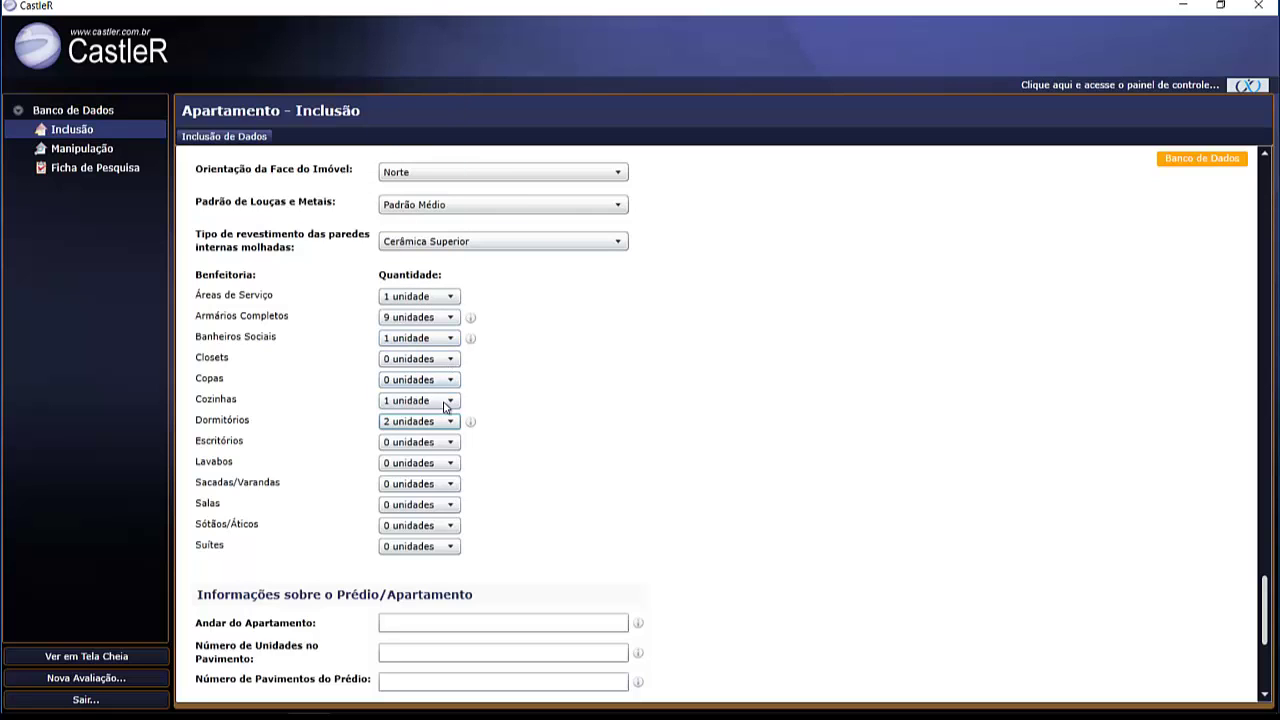
click(420, 463)
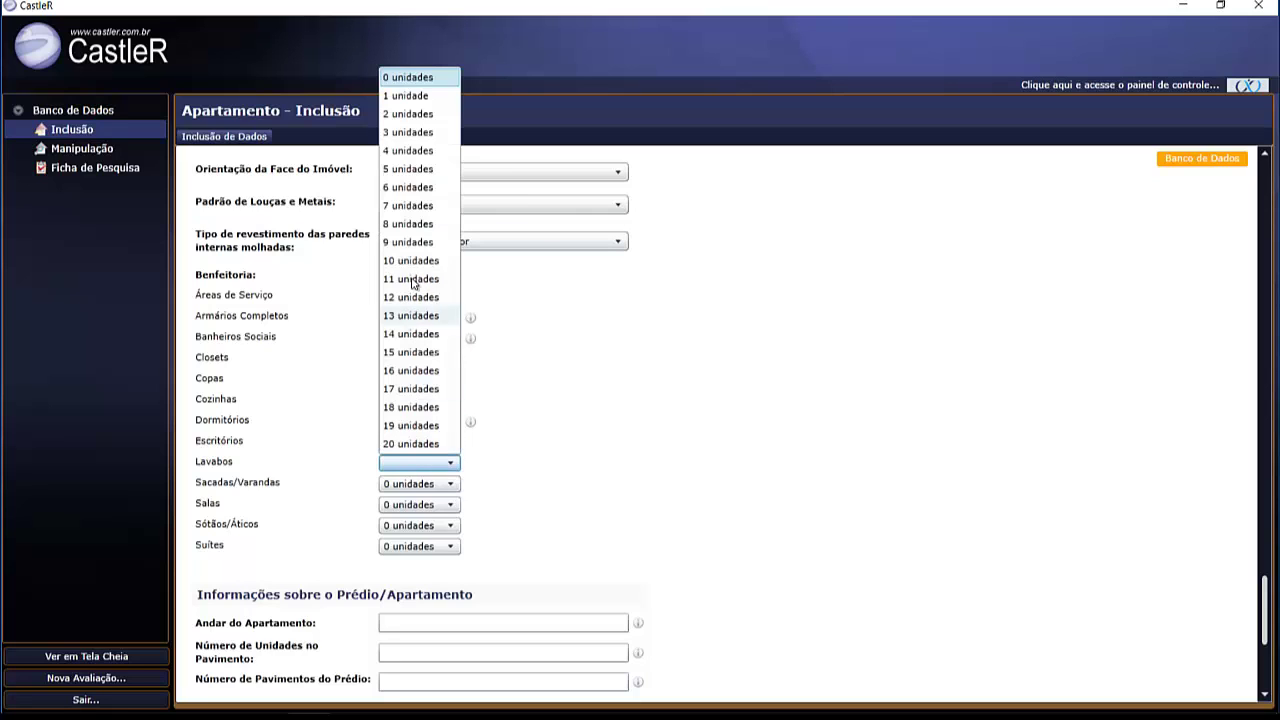
click(417, 96)
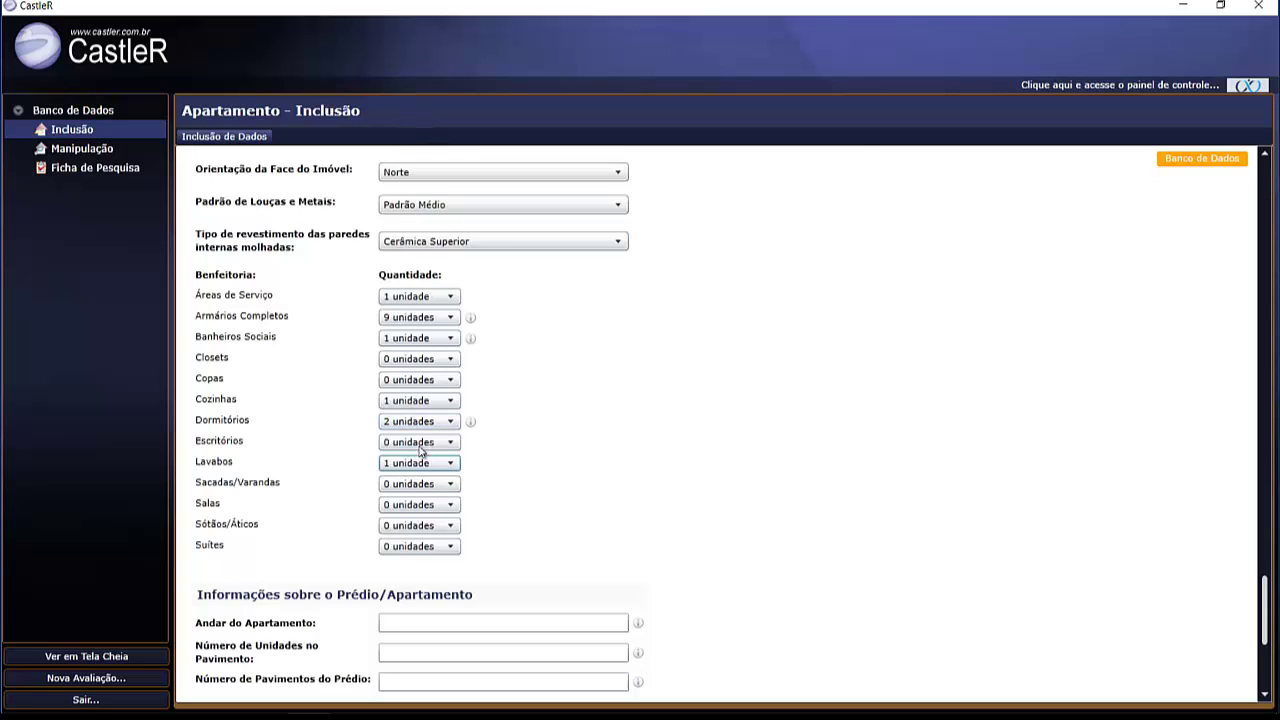
click(424, 481)
click(405, 39)
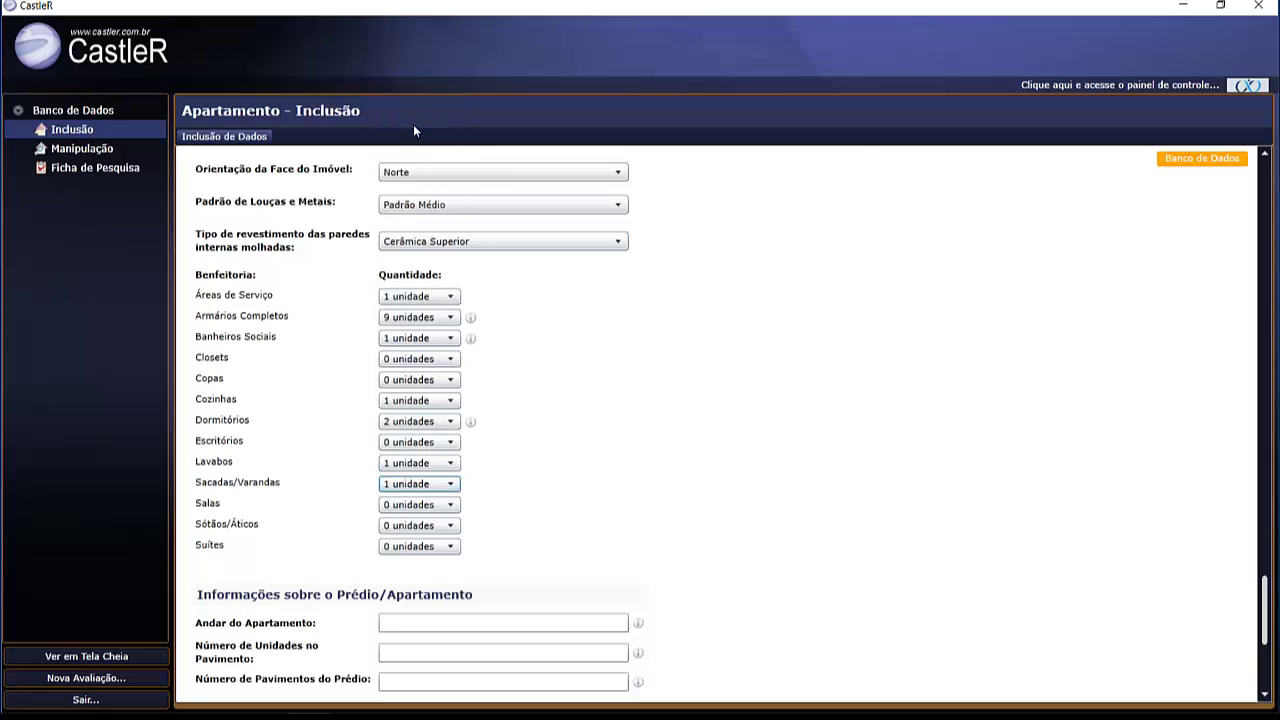
click(412, 512)
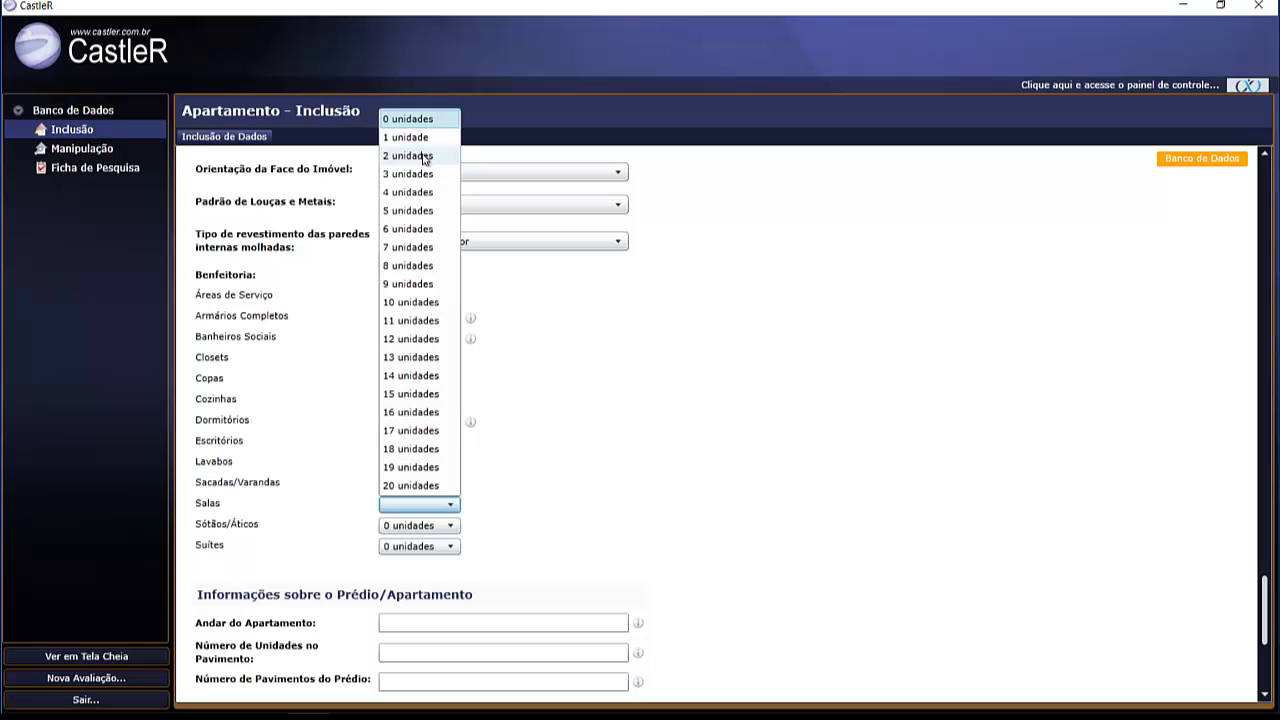
click(424, 157)
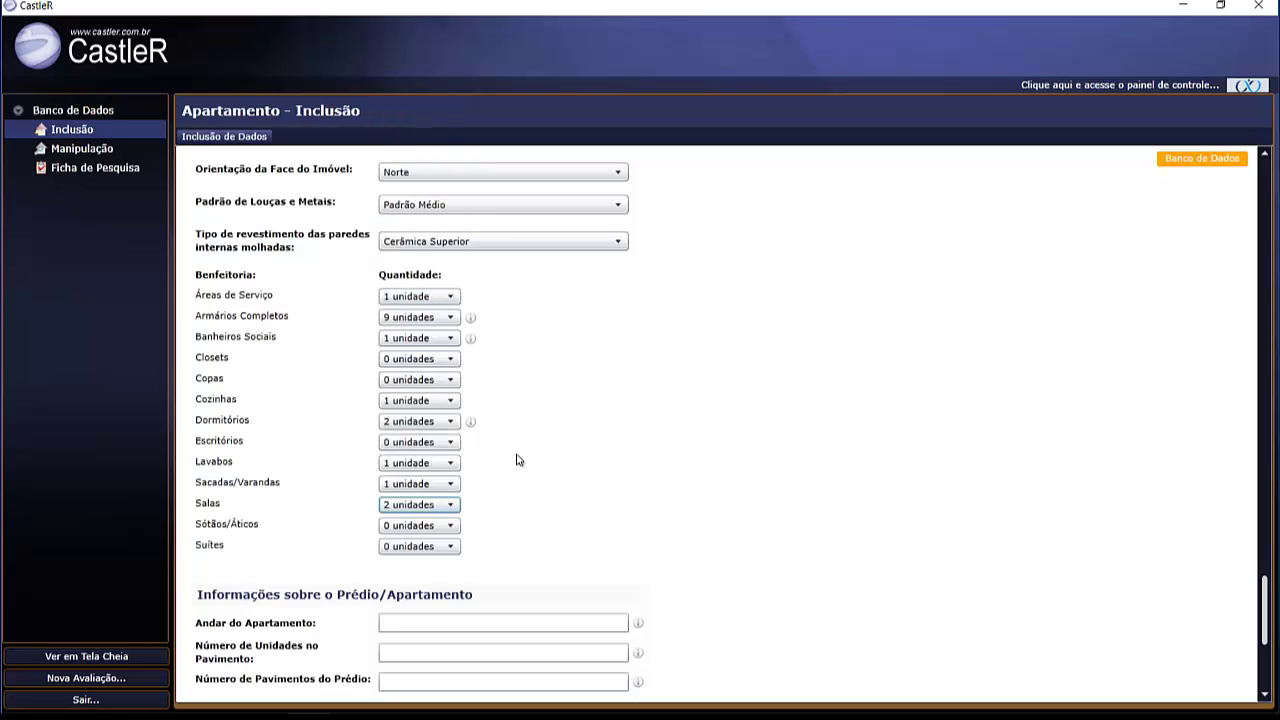
click(396, 547)
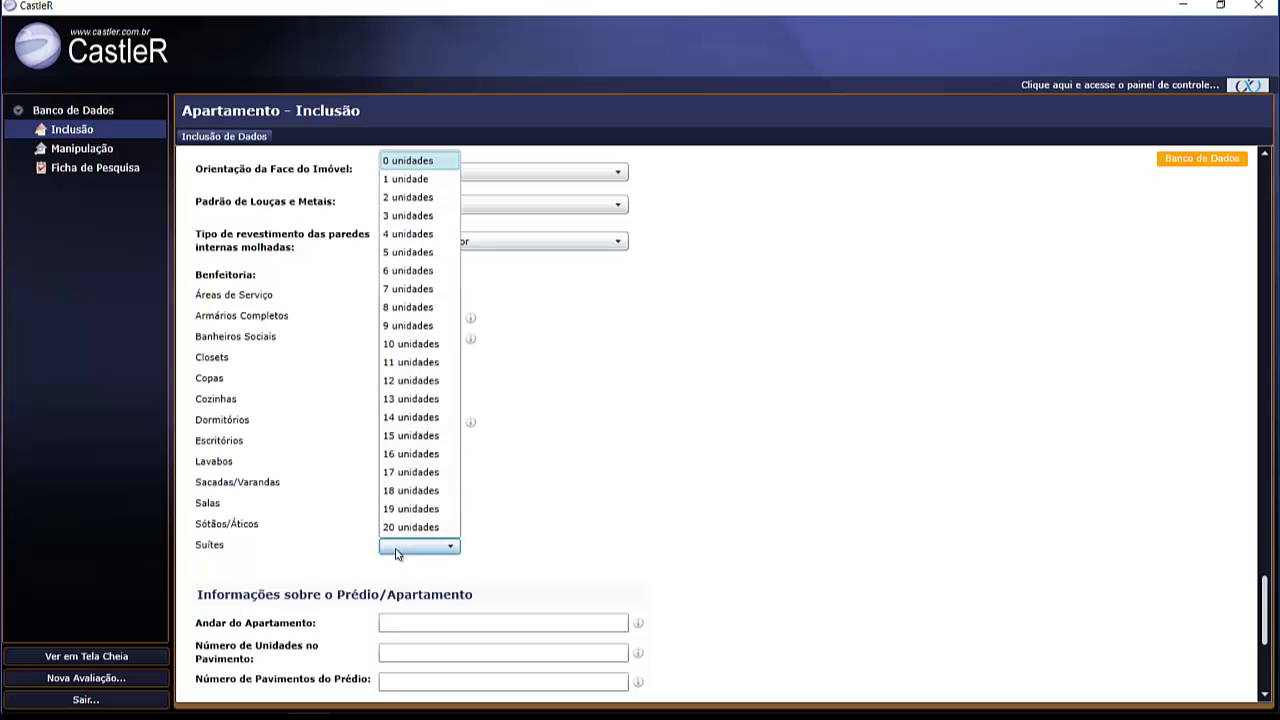
click(395, 196)
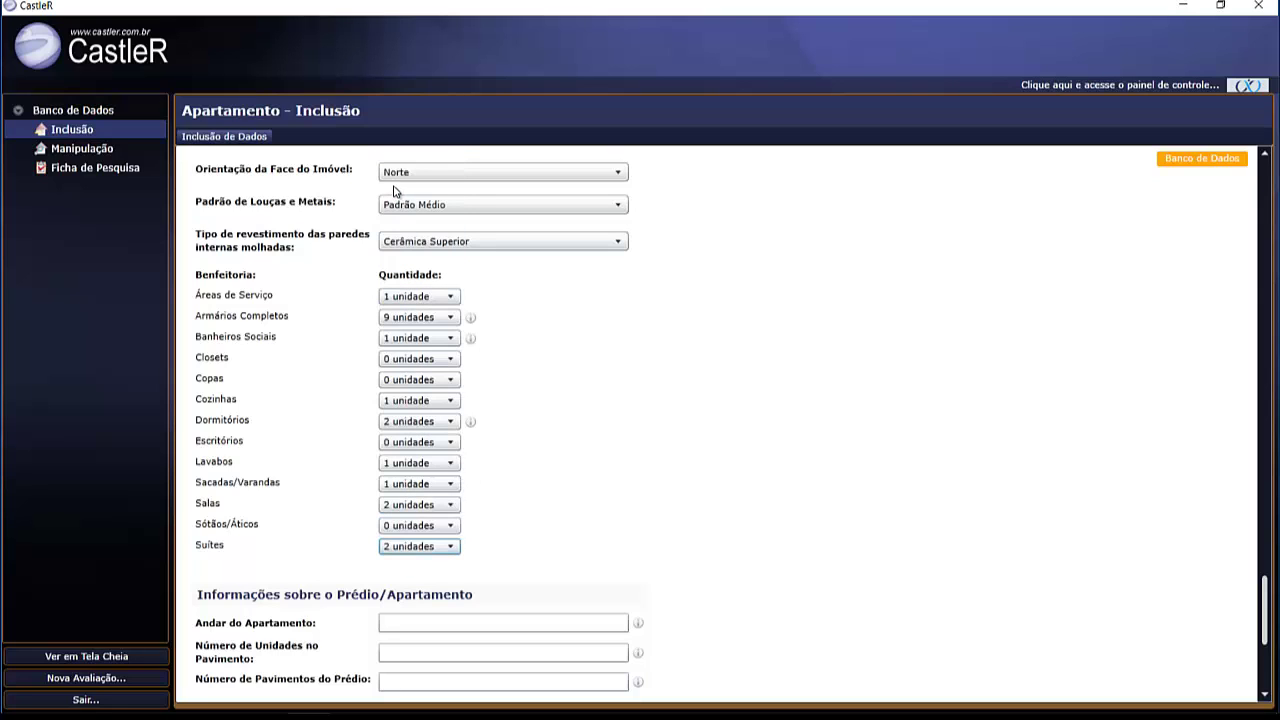
click(410, 548)
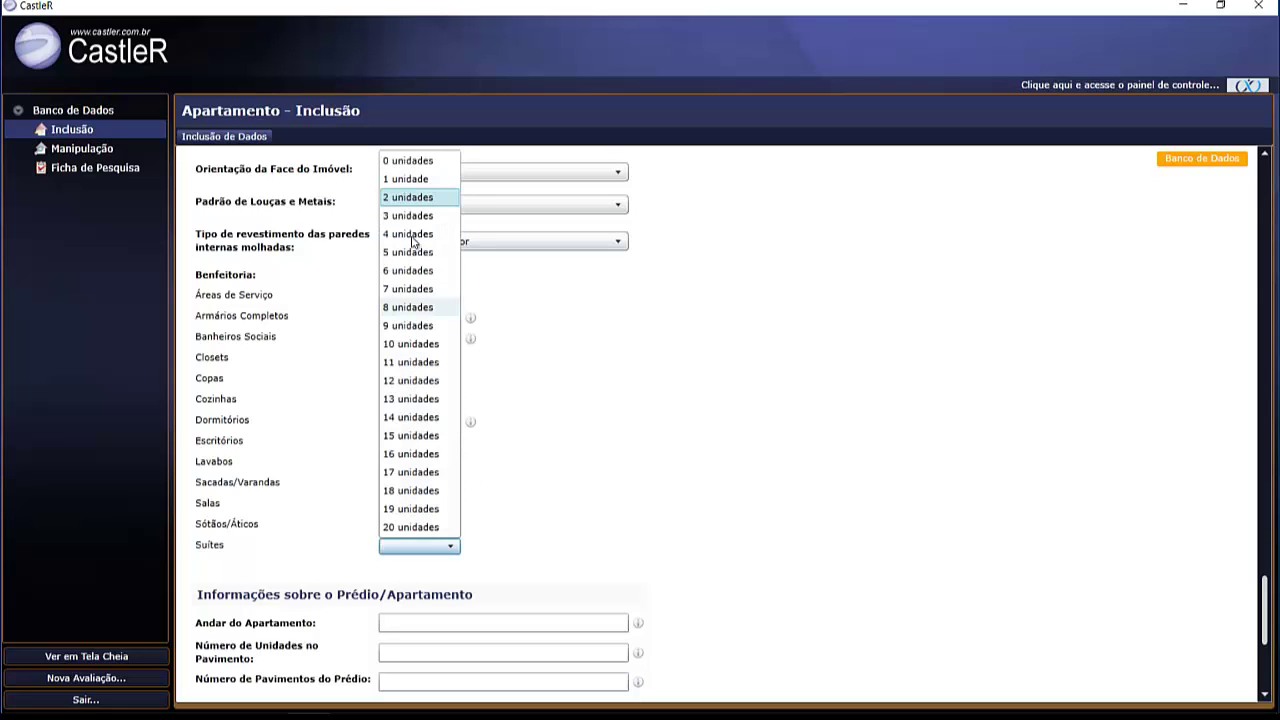
click(401, 180)
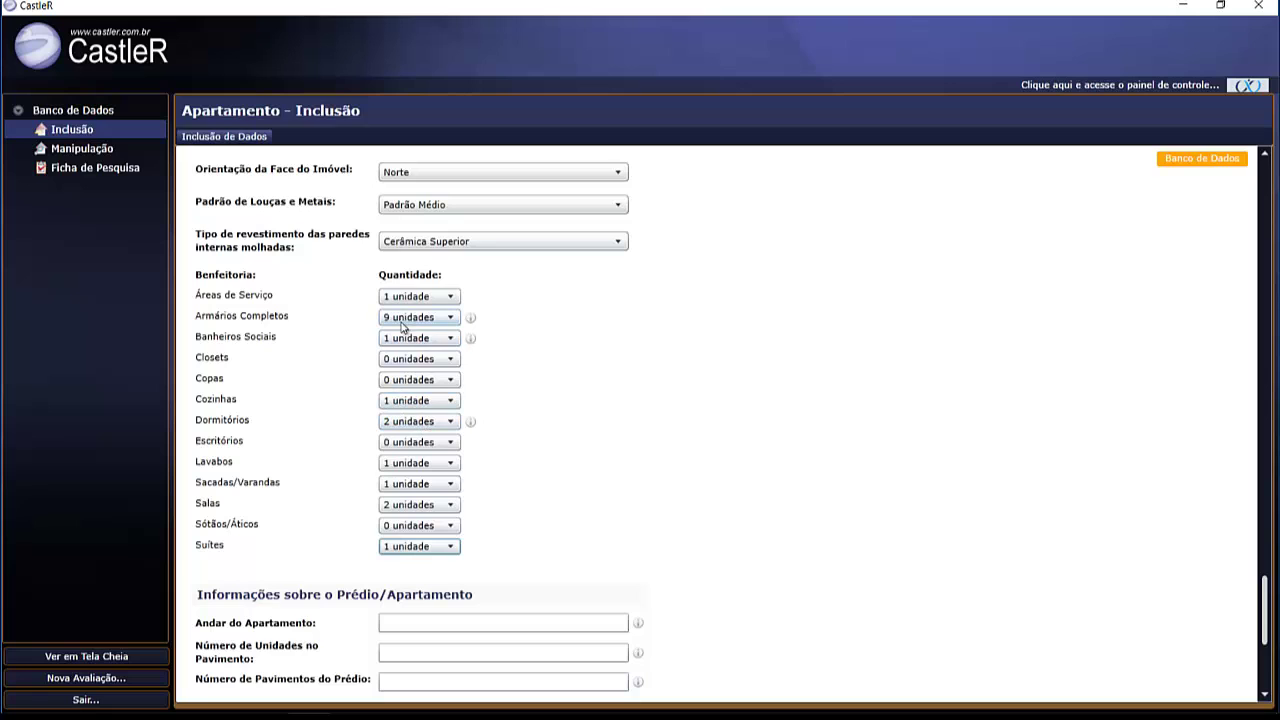
- Enter floor 11, 2 units per floor and 15 storeys, and set uncovered terrace area to Não
scroll(697, 389, down, 5)
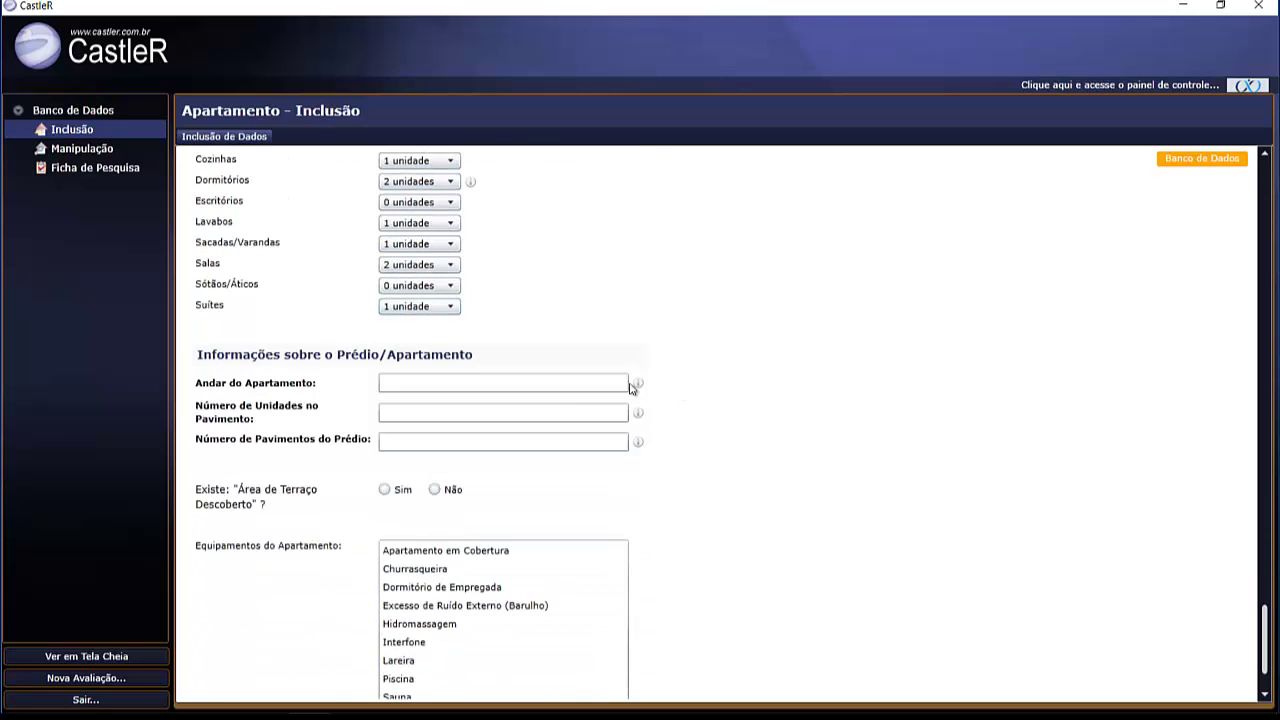
click(493, 382)
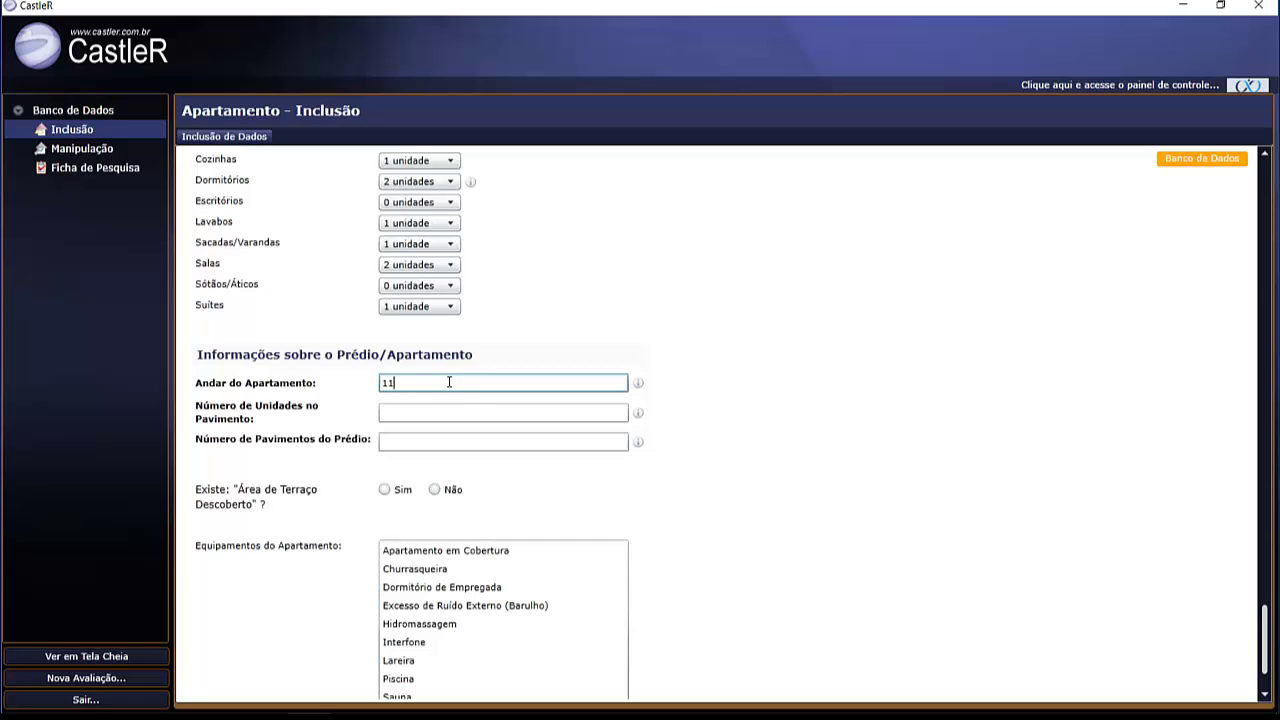
click(438, 414)
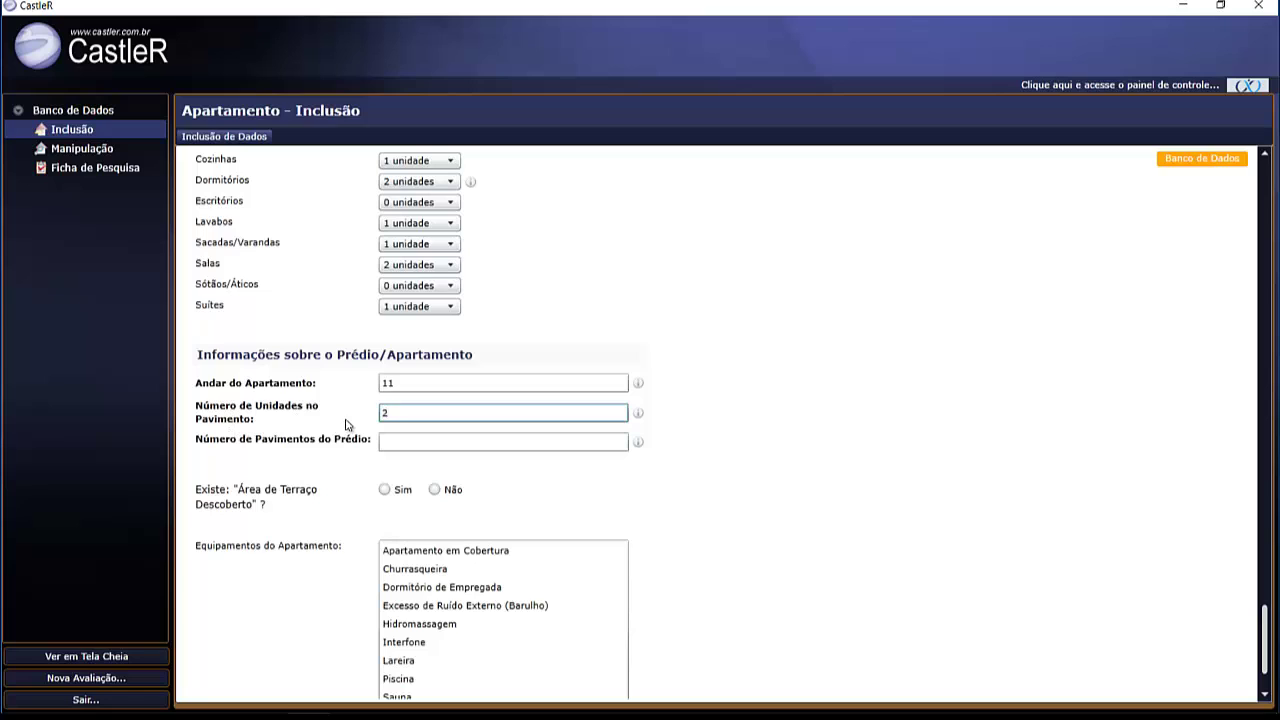
click(407, 443)
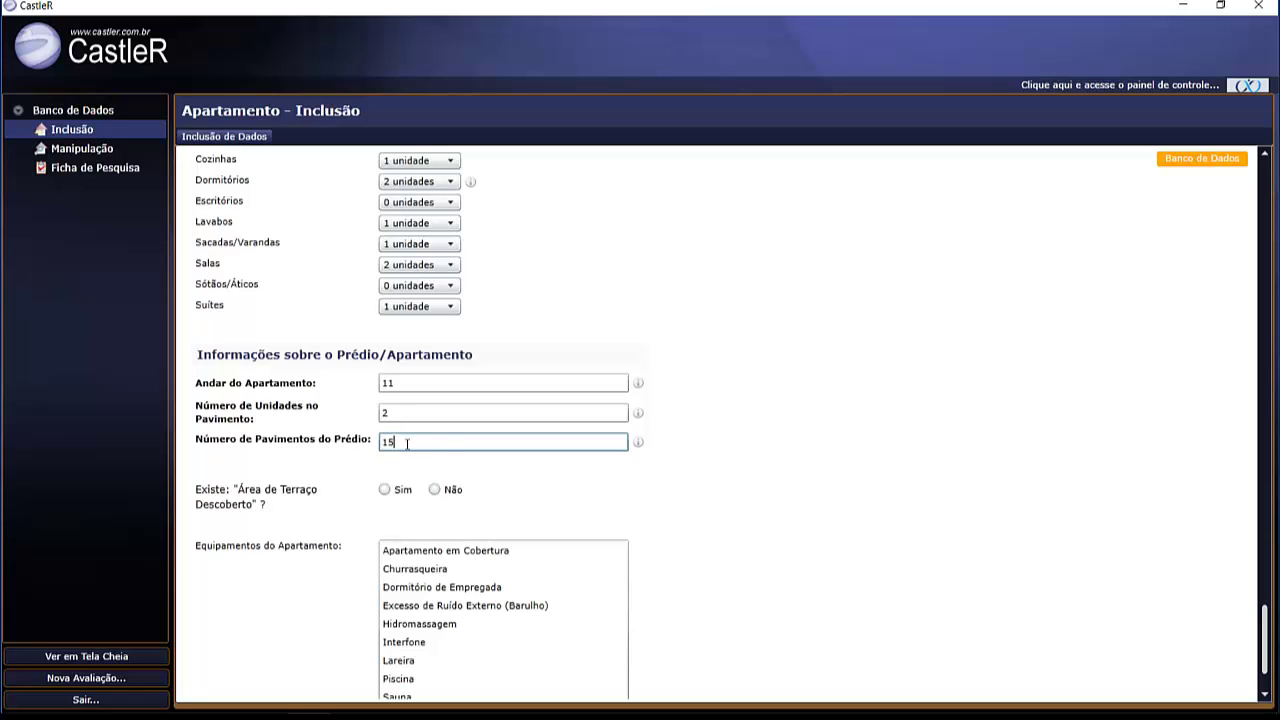
click(698, 457)
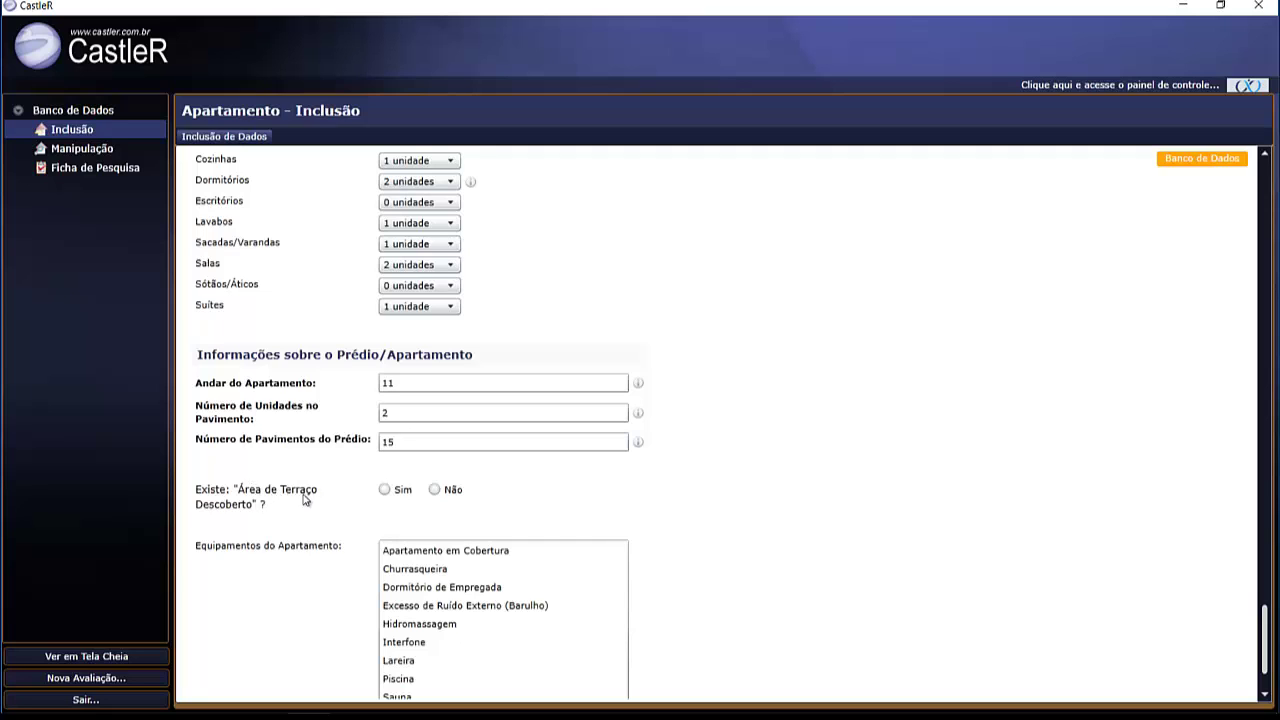
click(385, 489)
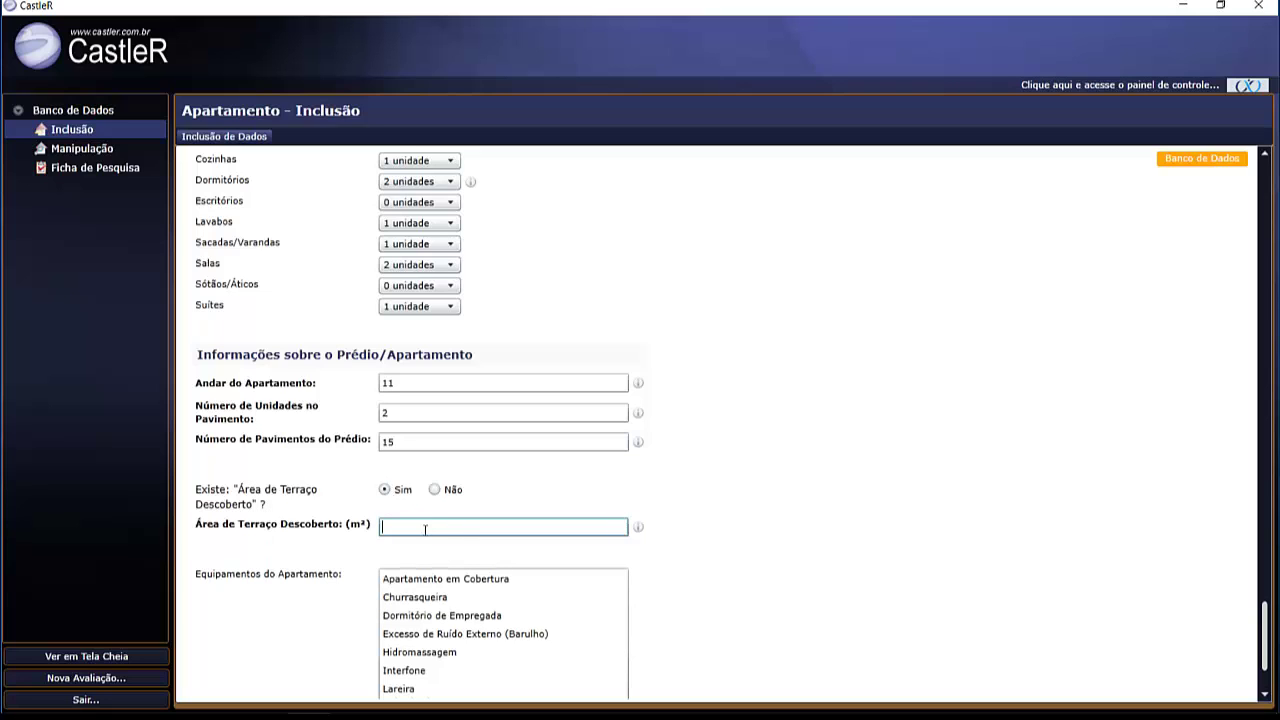
click(435, 489)
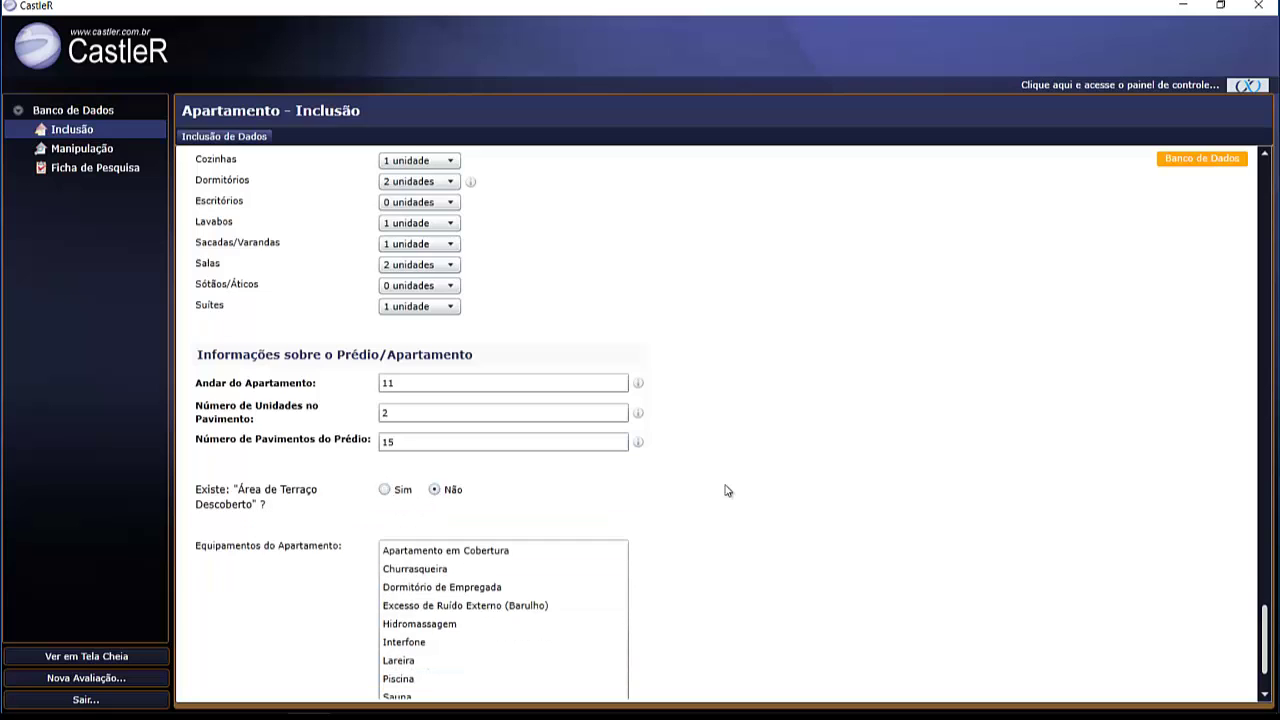
- Mark Churrasqueira, Dormitório de Empregada, Interfone, Aquecimento Central and Climatização as equipment, then submit via enviar
scroll(727, 490, down, 3)
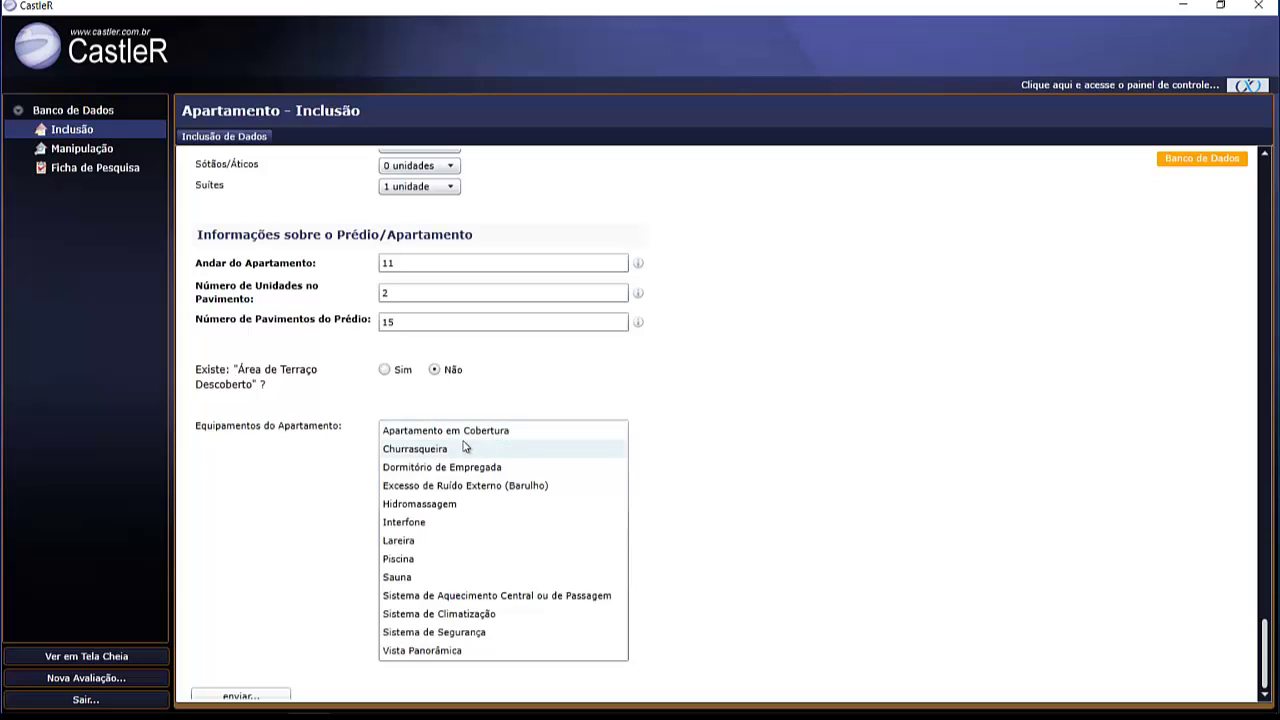
click(404, 455)
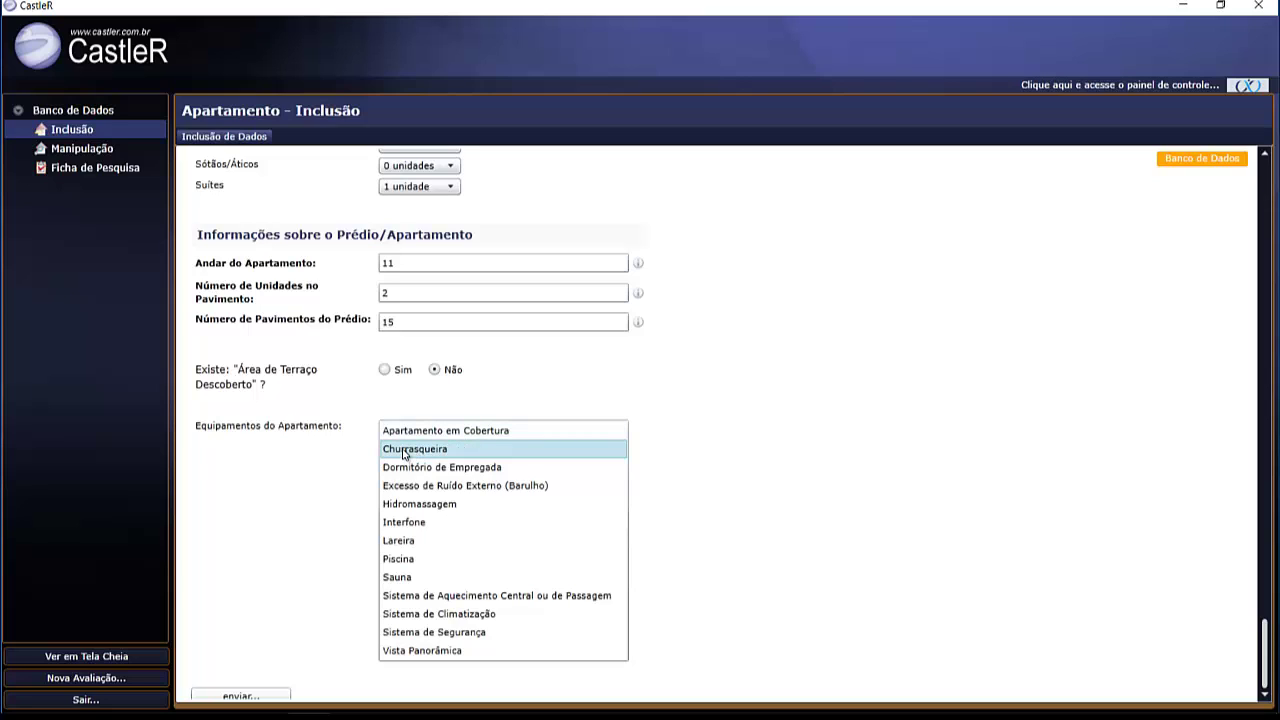
ctrl+click(405, 472)
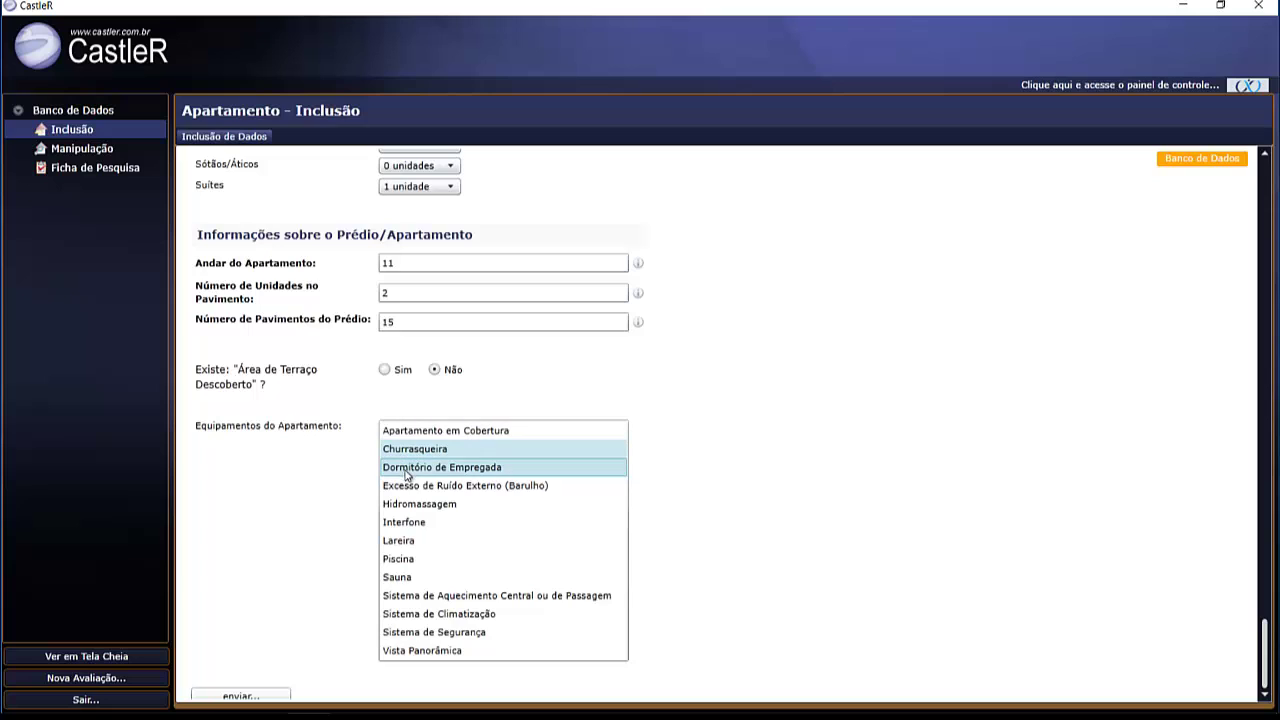
ctrl+click(412, 526)
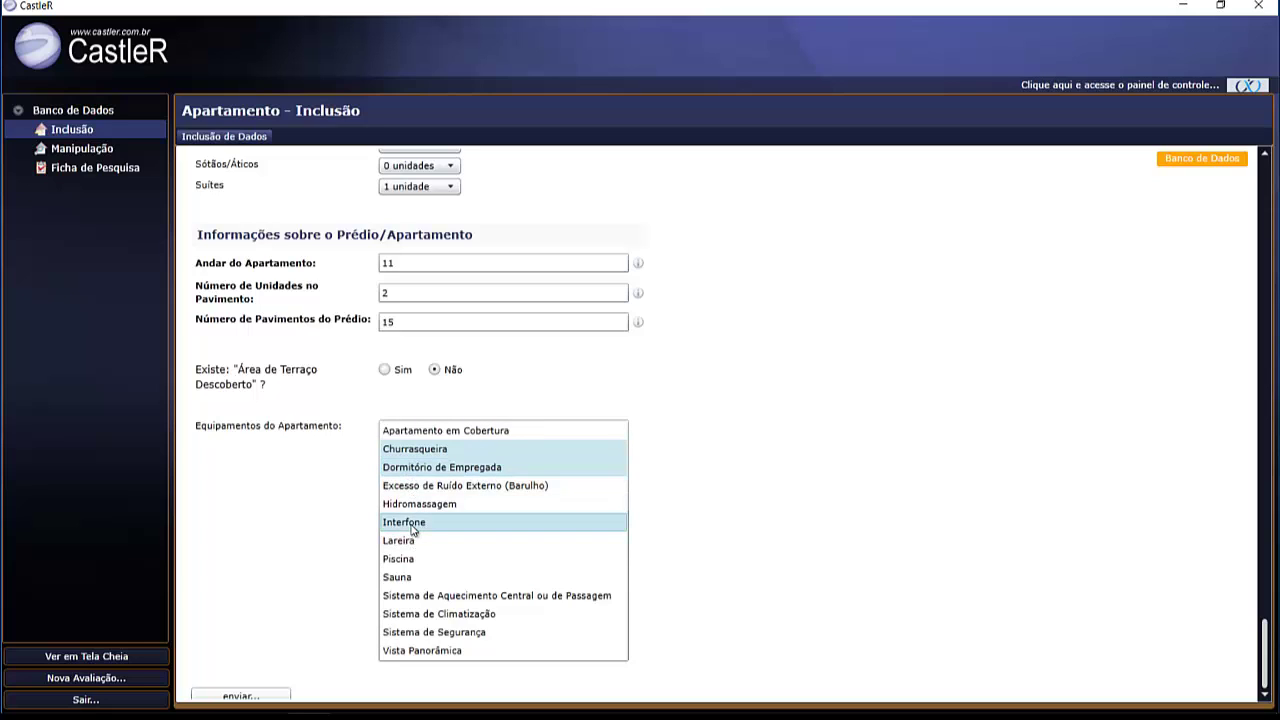
ctrl+click(415, 598)
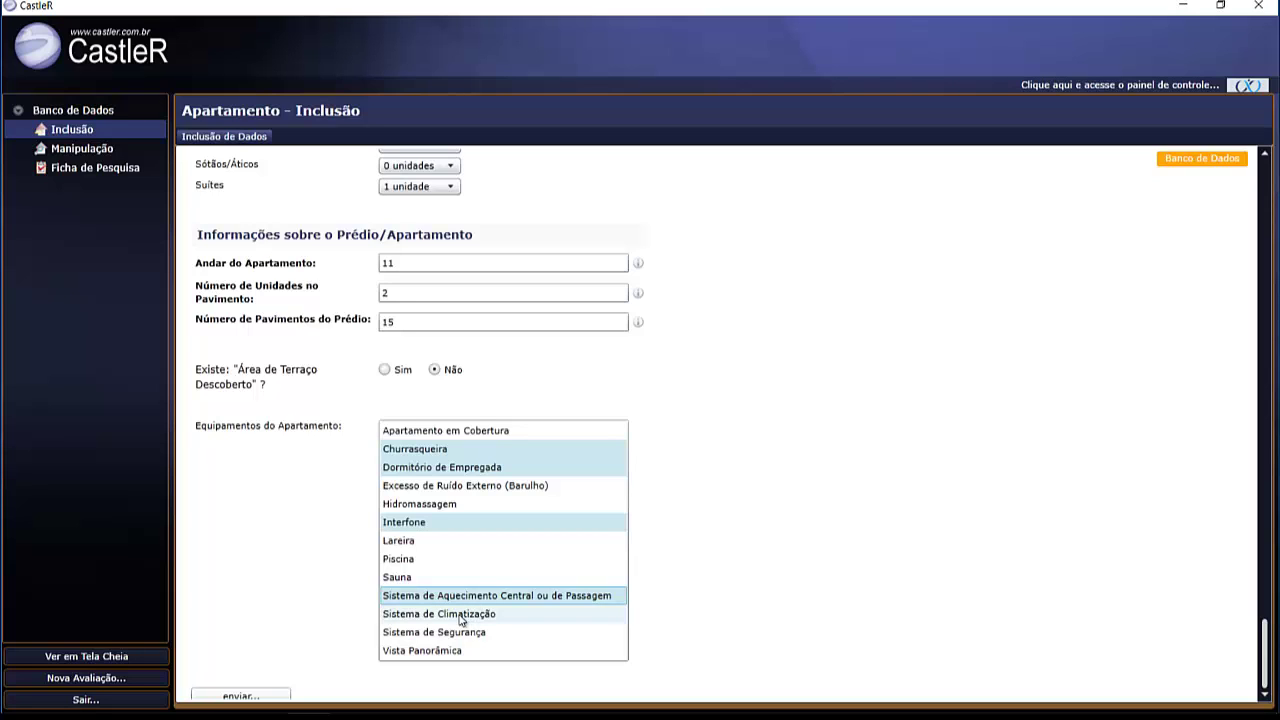
ctrl+click(460, 614)
scroll(628, 527, down, 1)
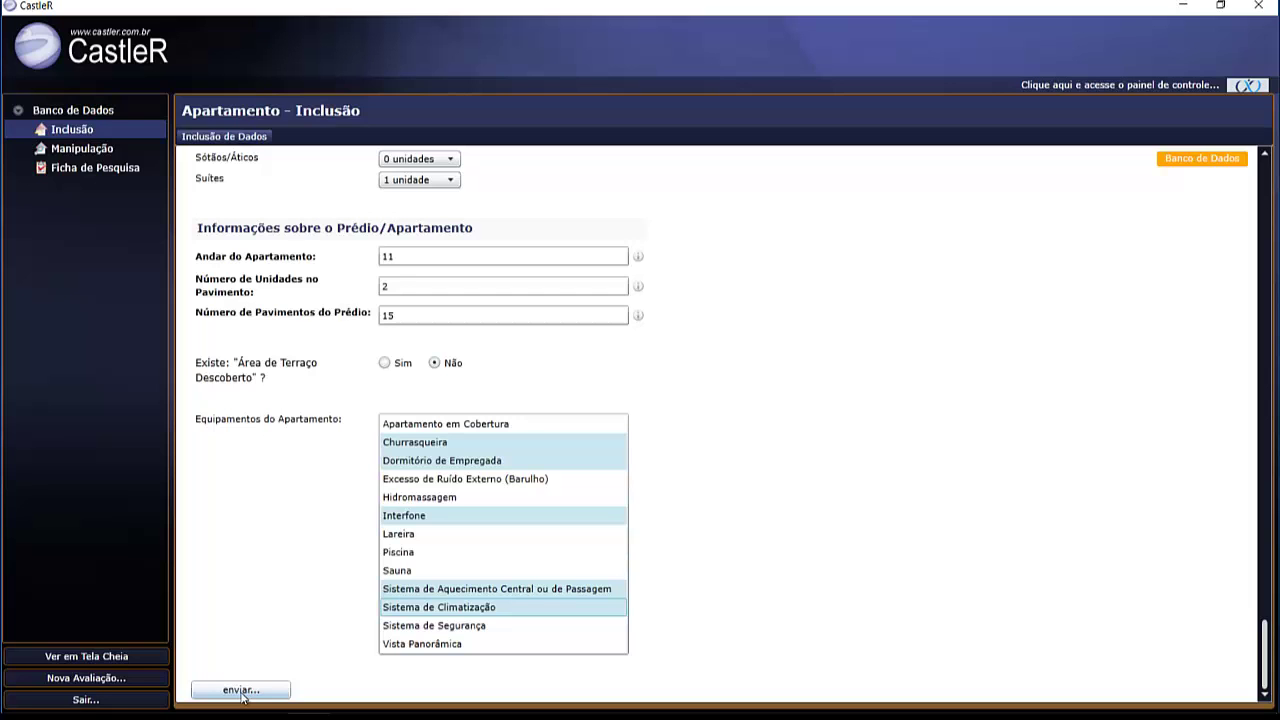
click(242, 694)
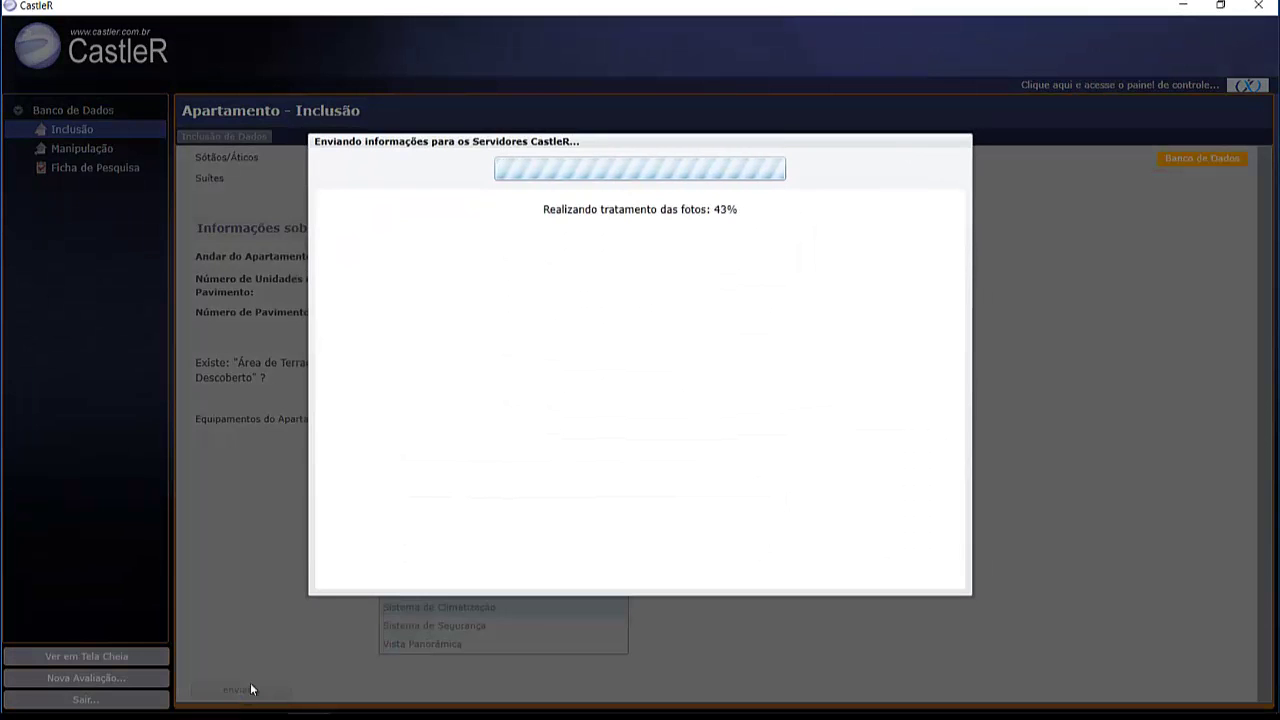